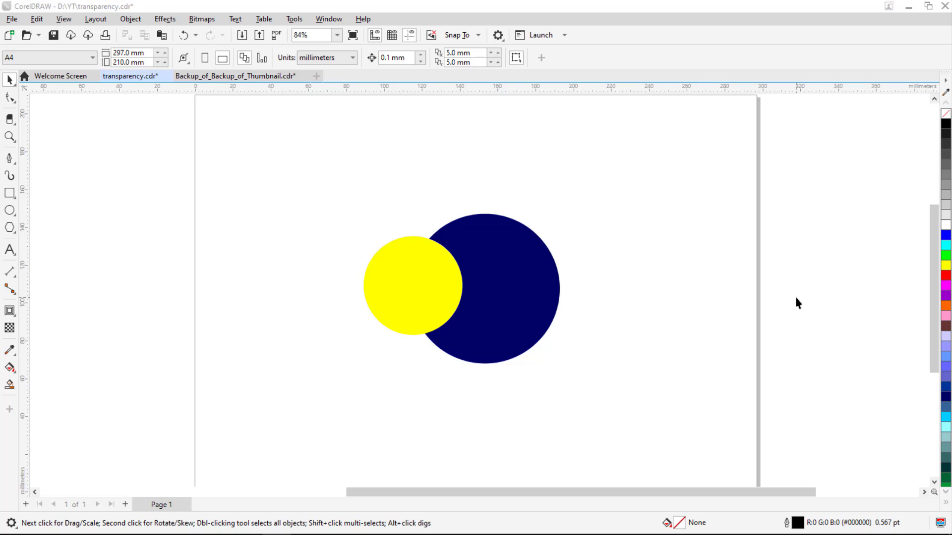
- Move the yellow circle slightly down so it overlaps the left edge of the navy circle
click(796, 298)
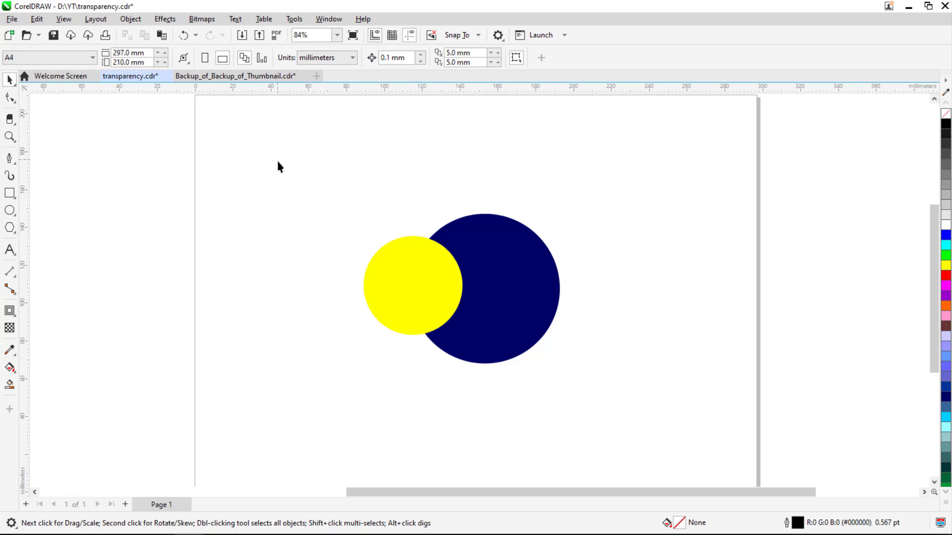
drag(283, 167, 642, 404)
click(642, 404)
mouse_move(431, 297)
mouse_down()
mouse_move(341, 285)
mouse_move(443, 298)
mouse_up()
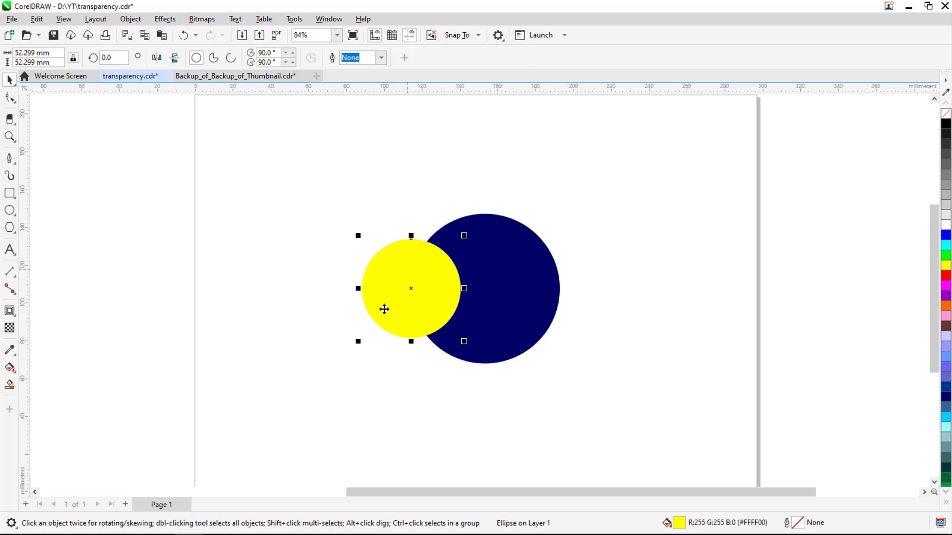
click(244, 231)
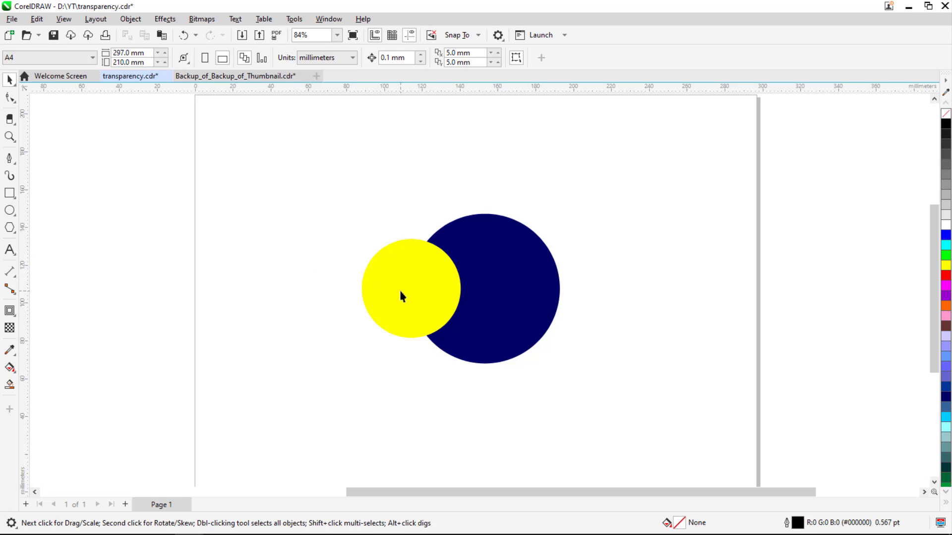
click(402, 295)
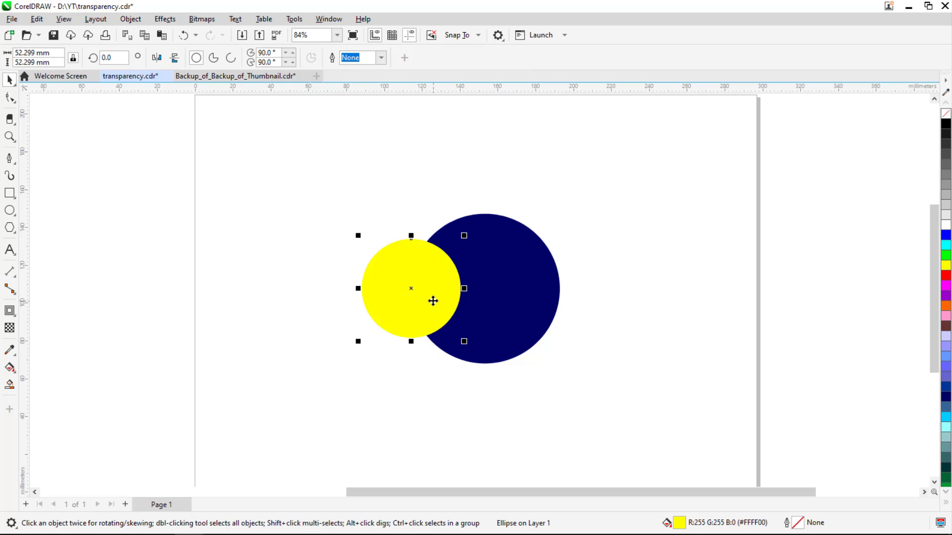
click(131, 20)
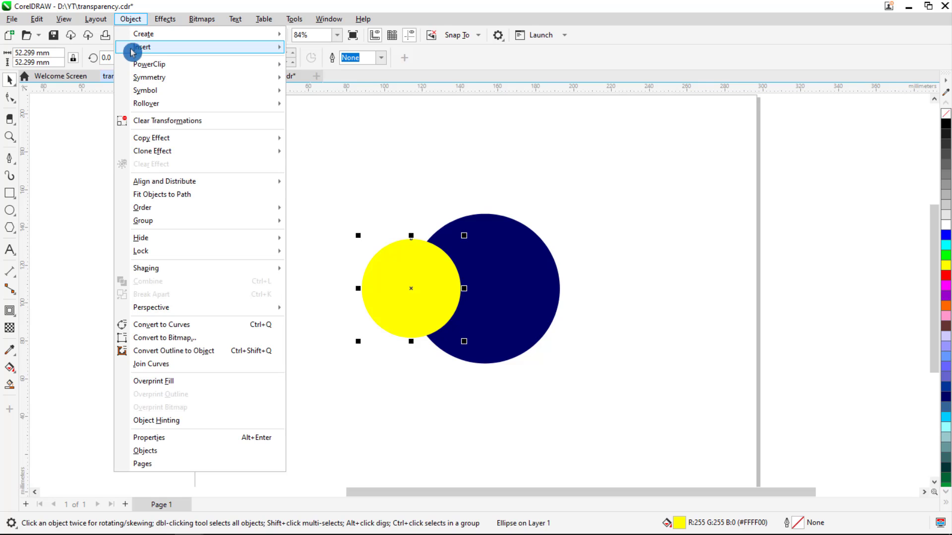
mouse_move(157, 65)
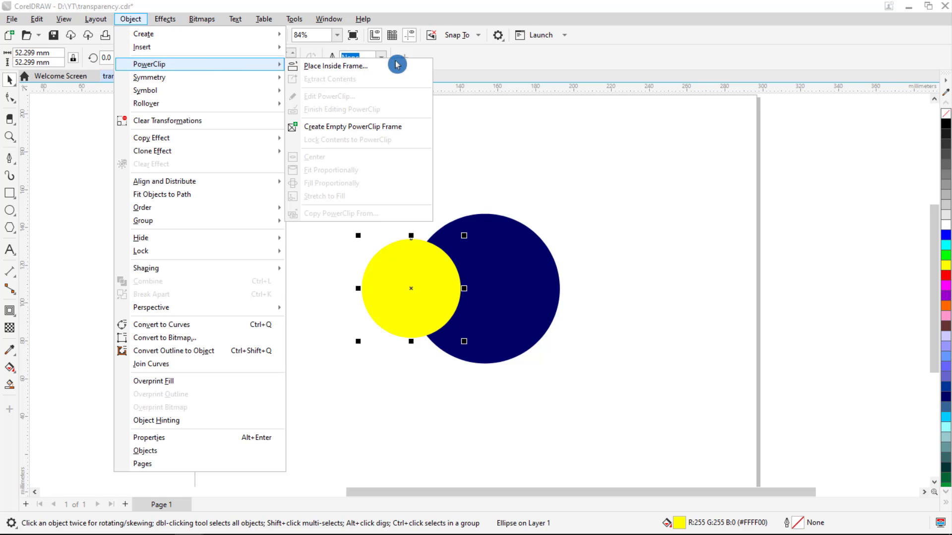
click(560, 174)
click(409, 296)
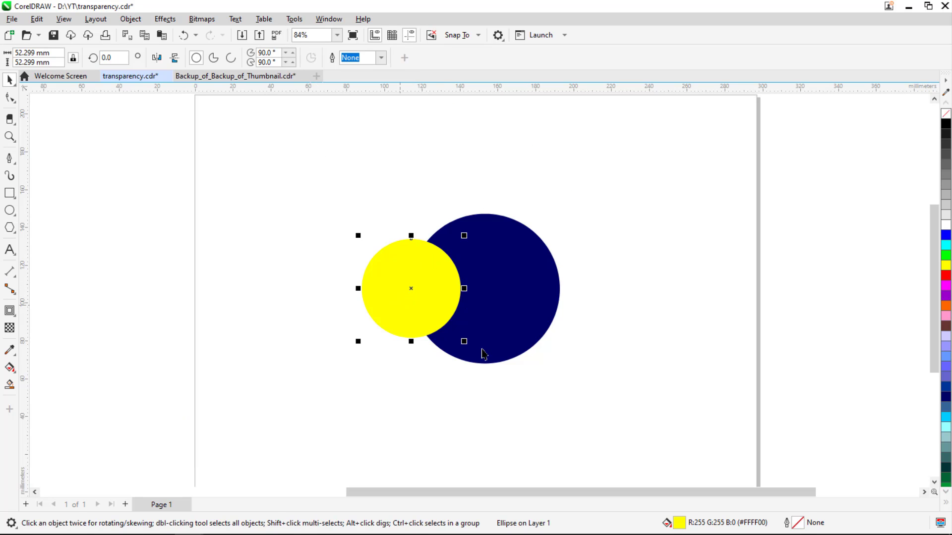
click(524, 279)
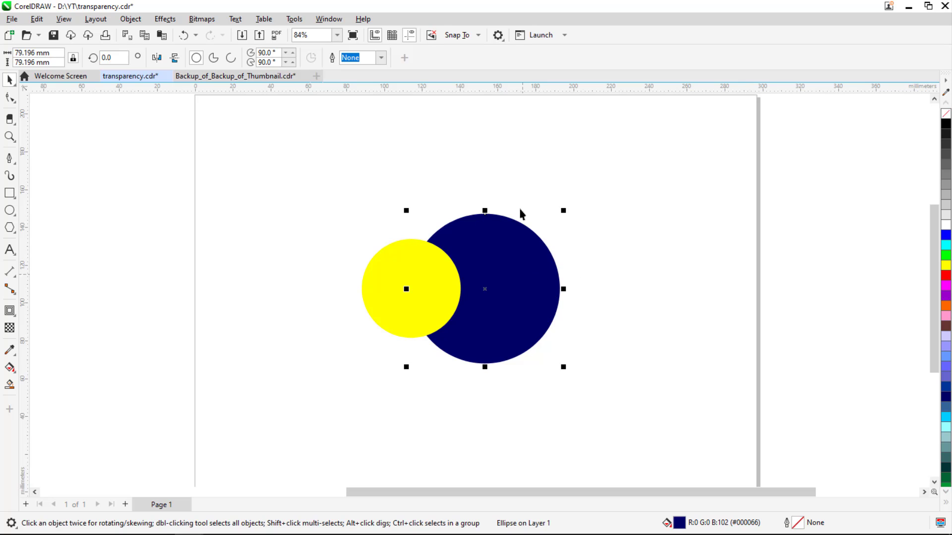
click(624, 239)
- PowerClip the yellow circle inside the navy circle using Place Inside Frame
click(429, 303)
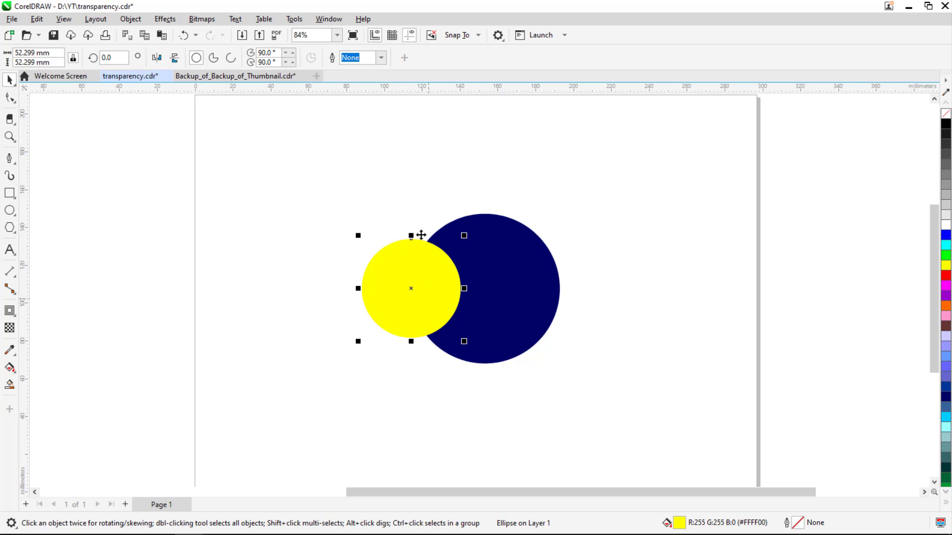
click(130, 20)
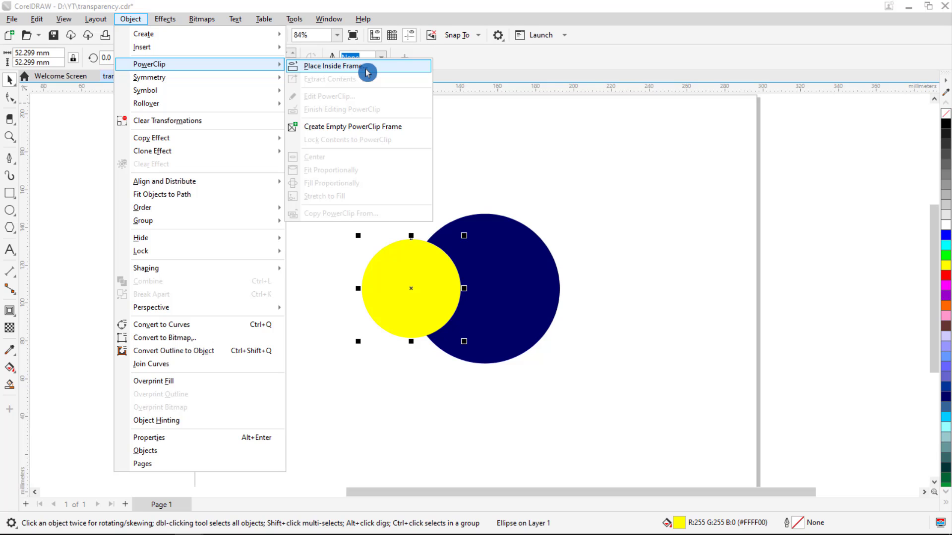
click(367, 72)
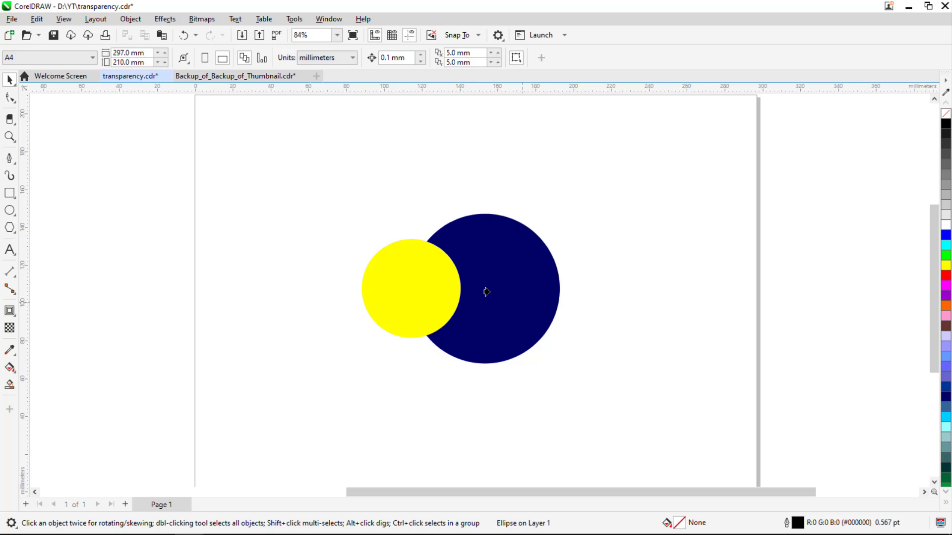
click(511, 273)
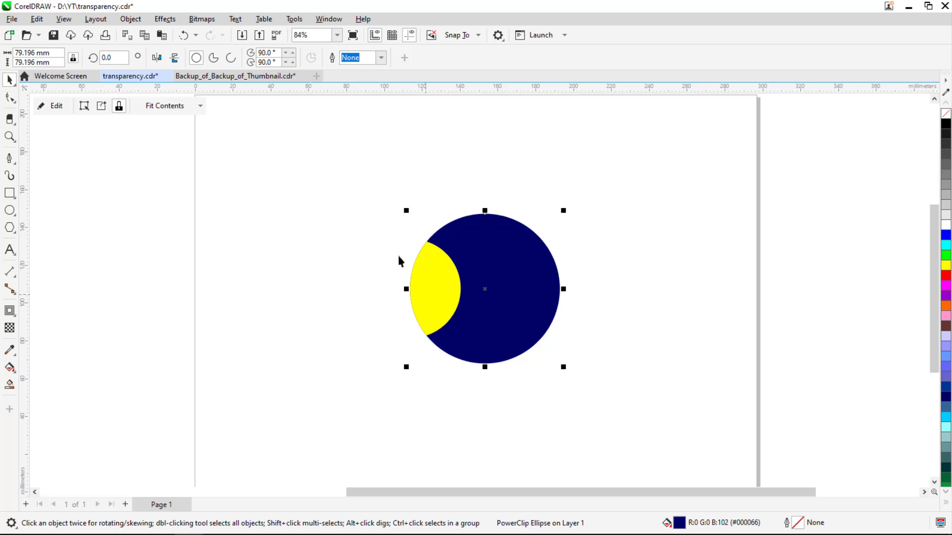
click(664, 301)
click(466, 260)
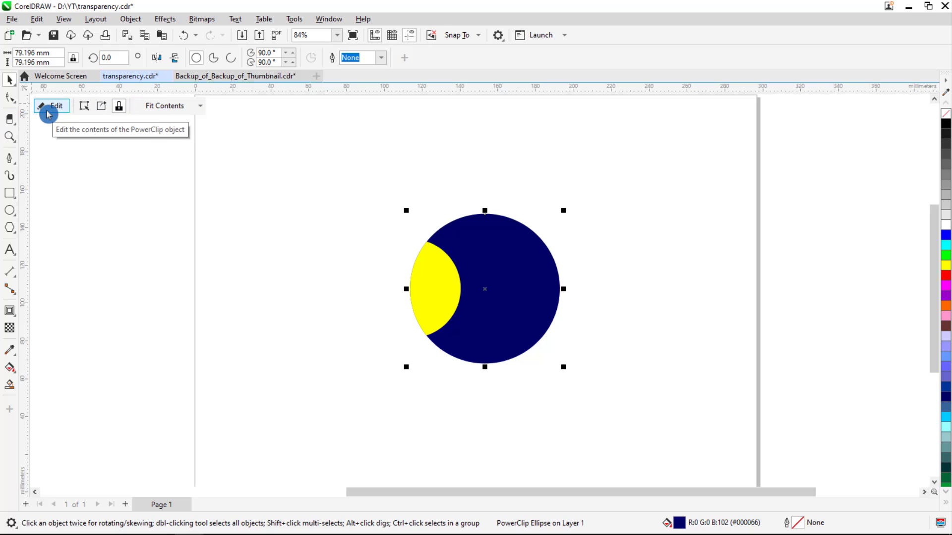
click(397, 294)
click(468, 304)
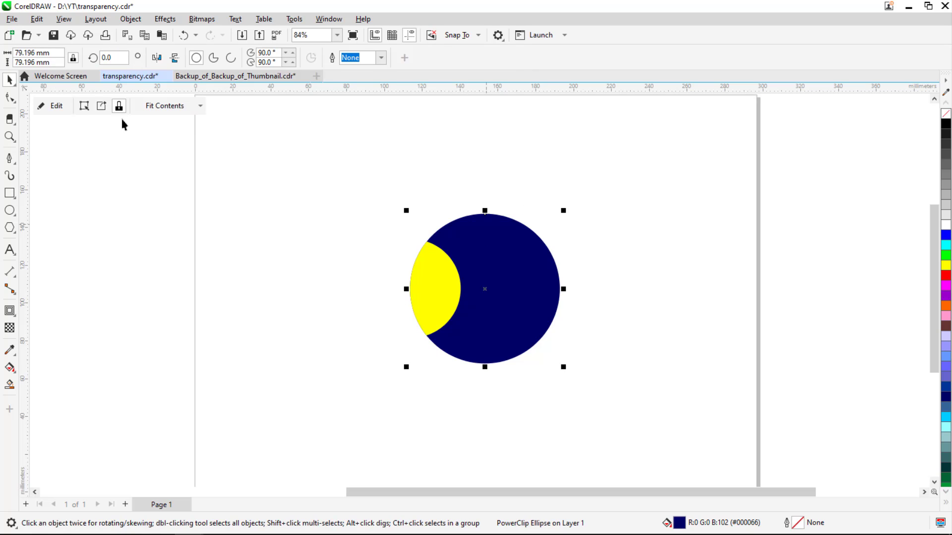
click(612, 308)
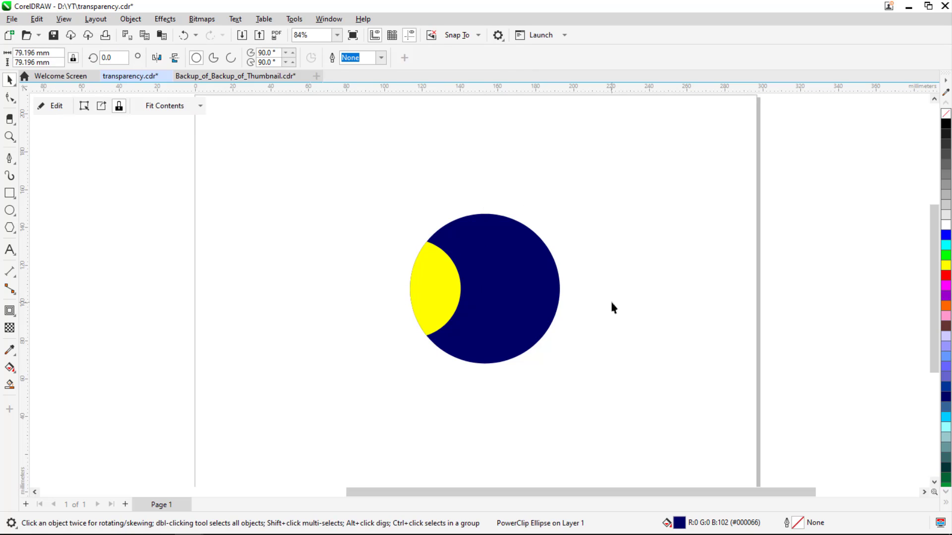
- Open the PowerClip contents for editing and shrink the yellow circle to about 41 mm in diameter
click(444, 290)
click(50, 108)
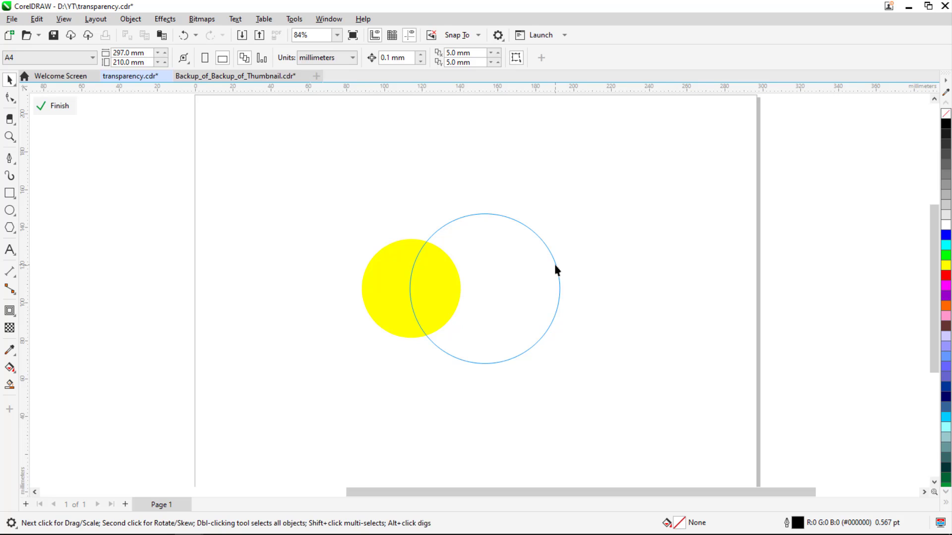
click(388, 290)
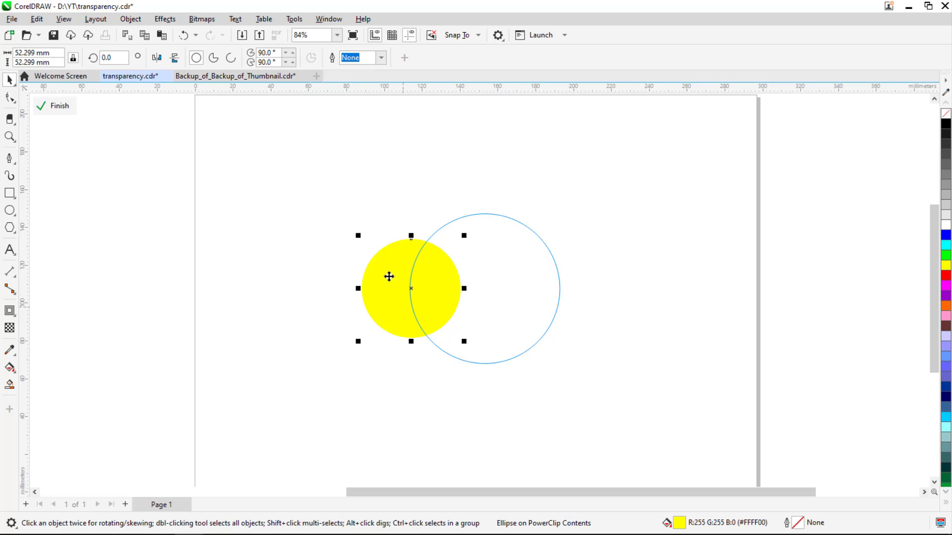
drag(357, 233, 383, 261)
- Place three copies of the yellow circle across the upper, right and lower edges of the frame outline
drag(402, 317, 468, 206)
key(space)
key(space)
- Fill the right circle with red and the lower circle with dark brown, and finish editing the PowerClip
click(575, 262)
click(945, 275)
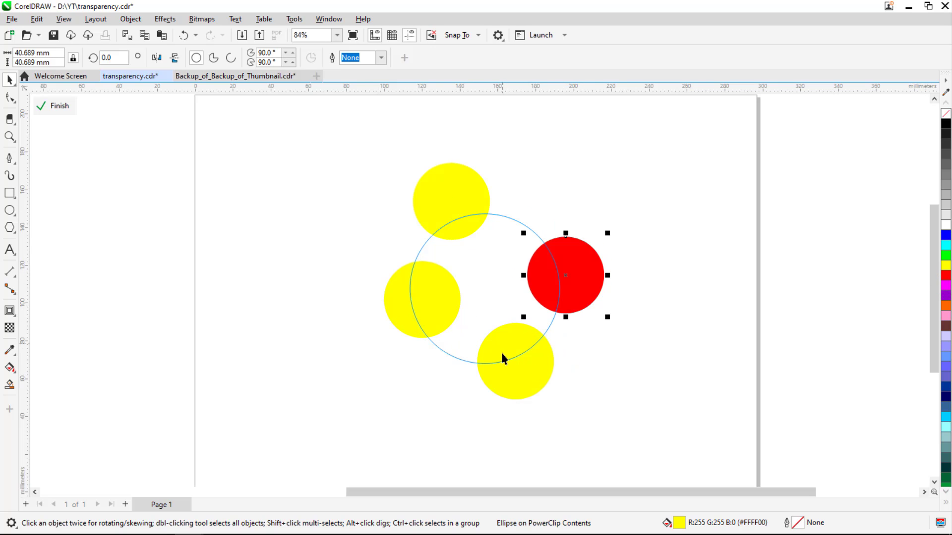
click(504, 368)
click(945, 326)
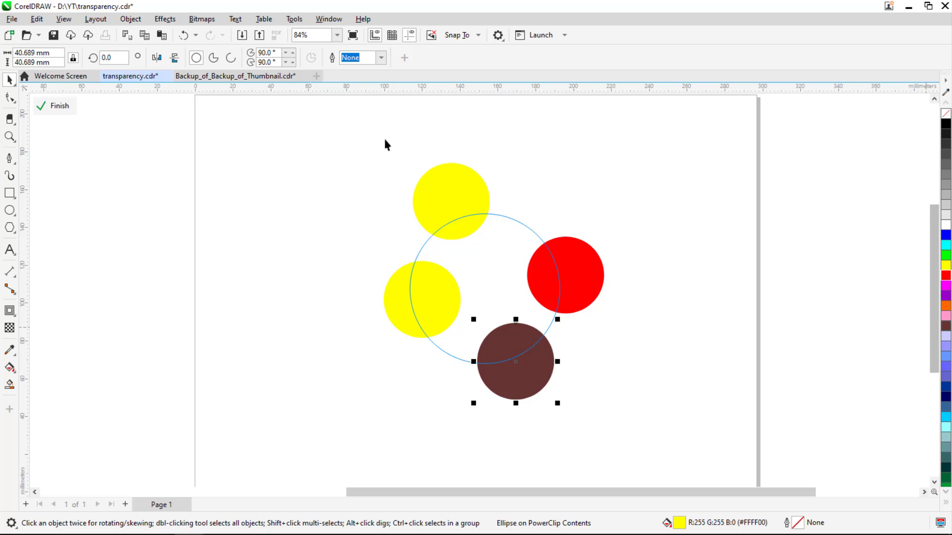
click(65, 110)
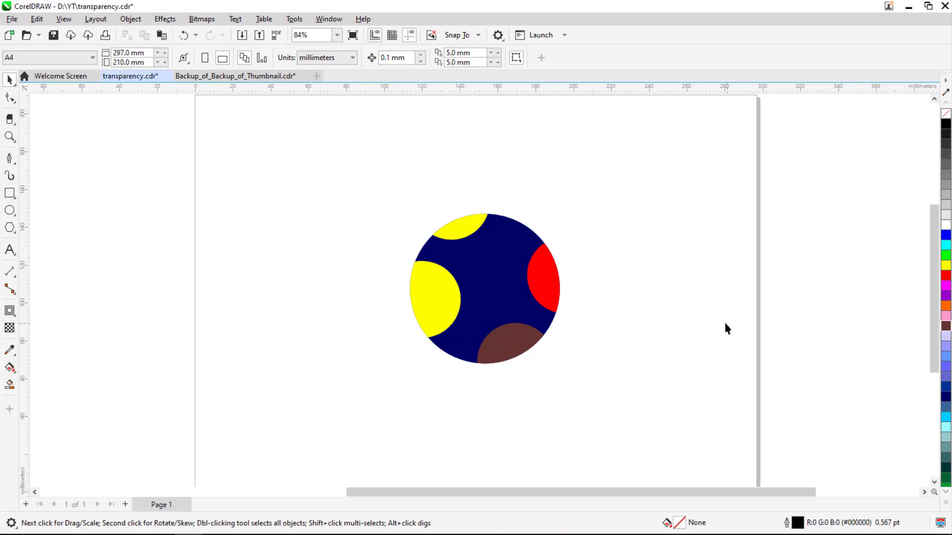
- Reopen the PowerClip contents and delete the brown, red and upper yellow circles
click(472, 291)
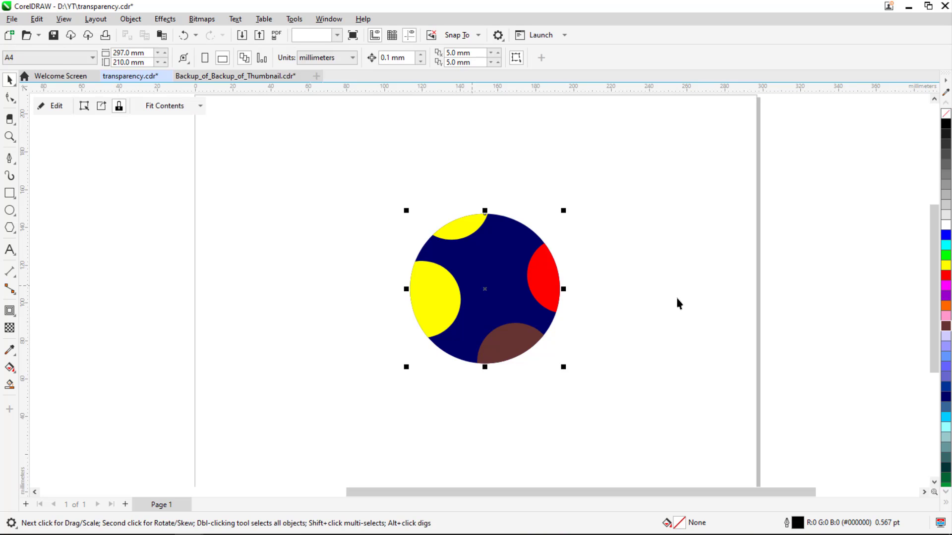
click(675, 304)
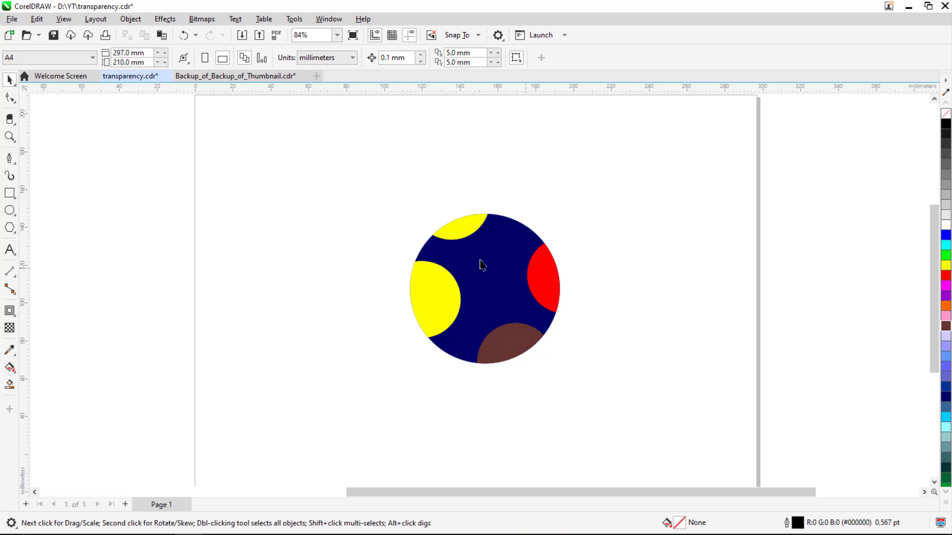
double_click(494, 285)
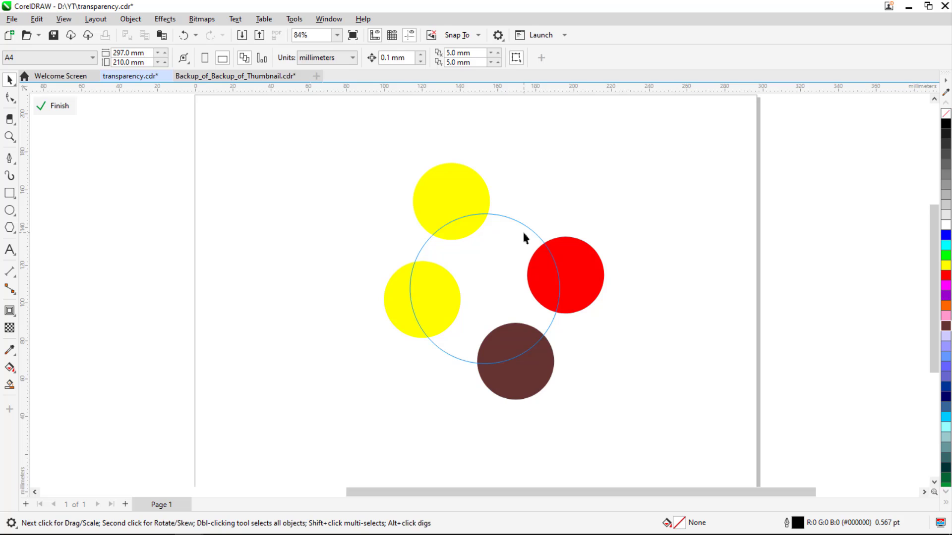
click(463, 198)
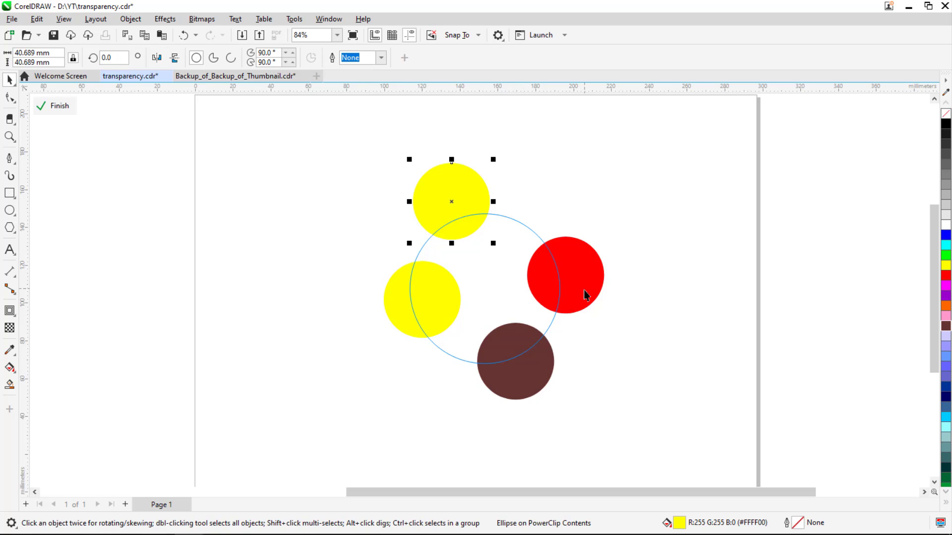
click(511, 380)
key(Delete)
click(574, 282)
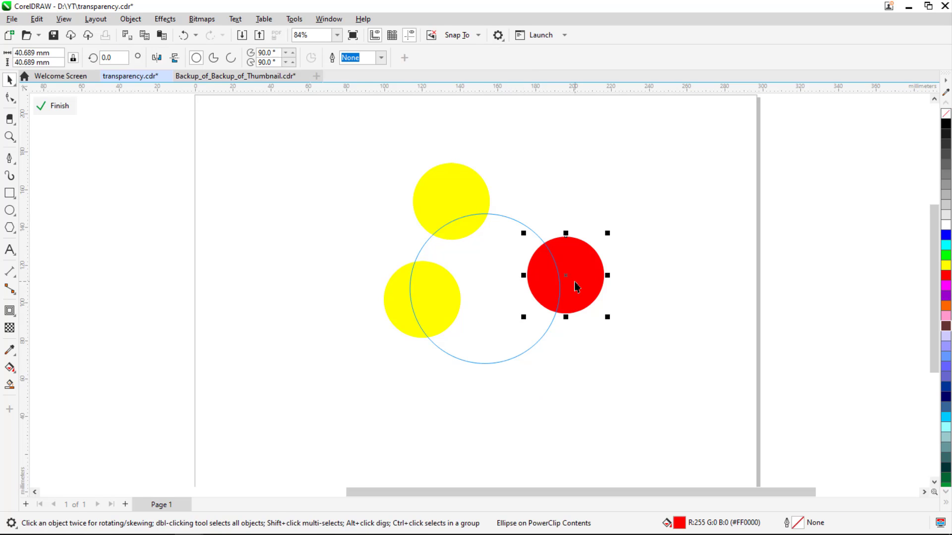
key(Delete)
click(465, 212)
key(Delete)
- Enlarge the remaining yellow circle to about 72 mm, position it over the lower part of the frame, and finish editing
drag(426, 318, 457, 377)
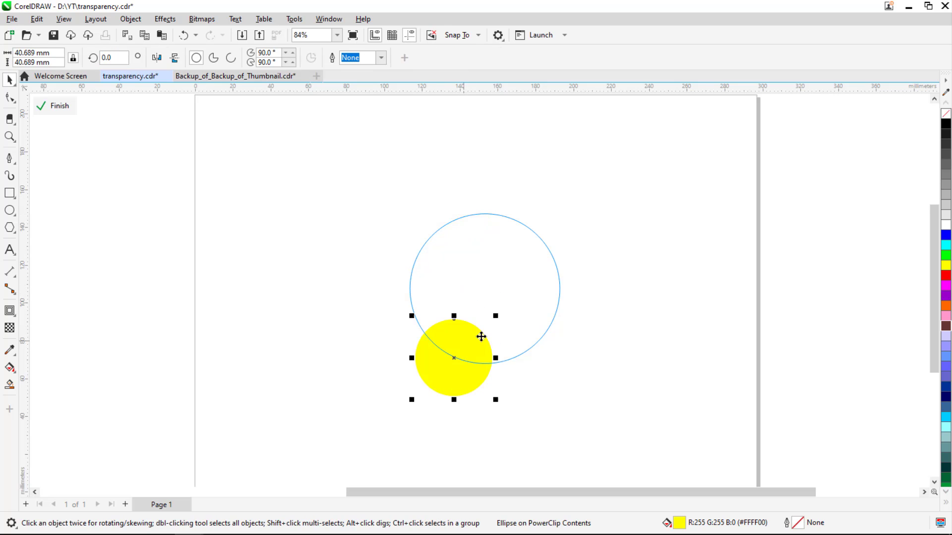
click(493, 319)
click(472, 343)
drag(495, 316, 555, 257)
drag(500, 307, 489, 303)
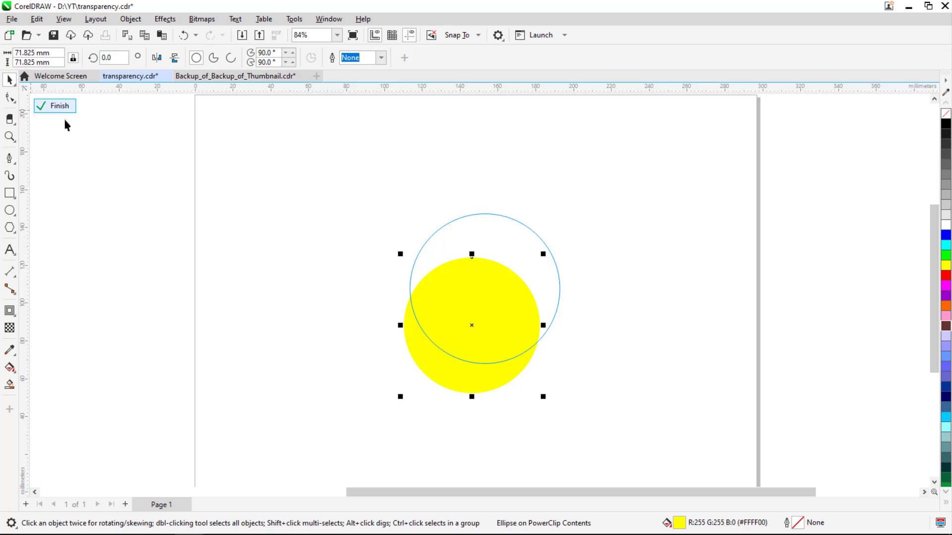
click(615, 290)
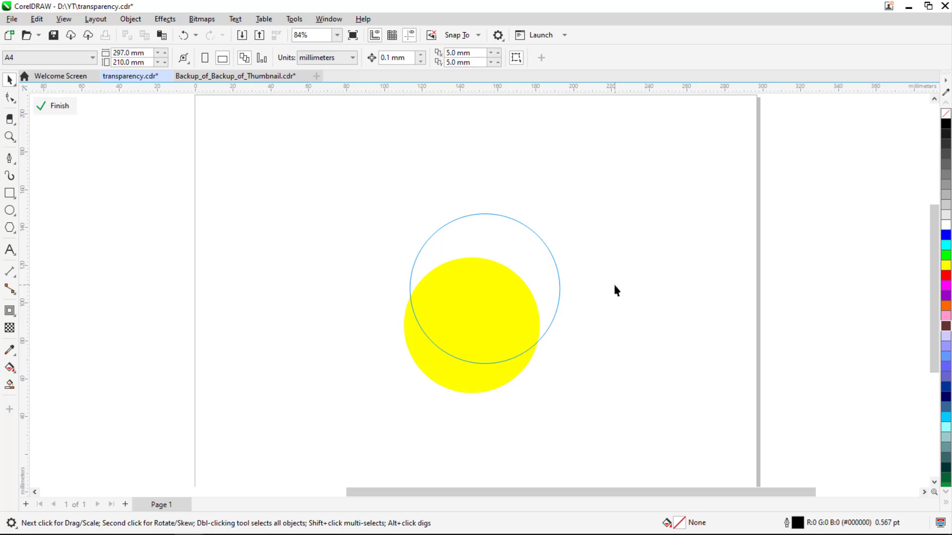
ctrl+click(615, 286)
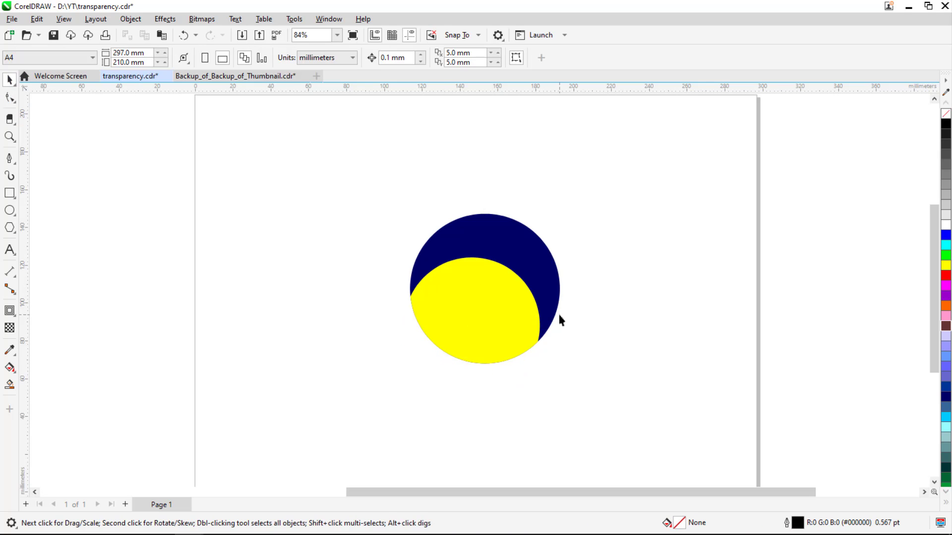
double_click(480, 306)
click(494, 299)
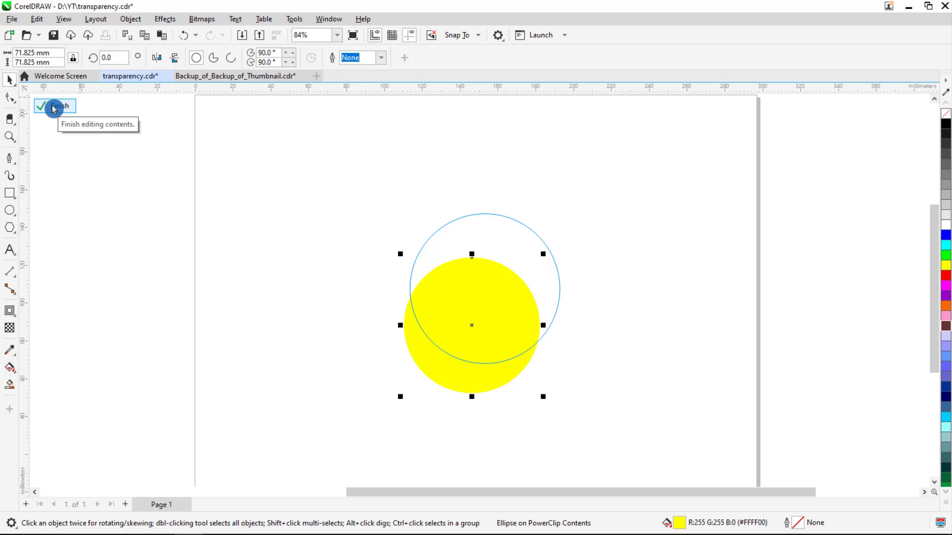
ctrl+click(618, 267)
click(618, 267)
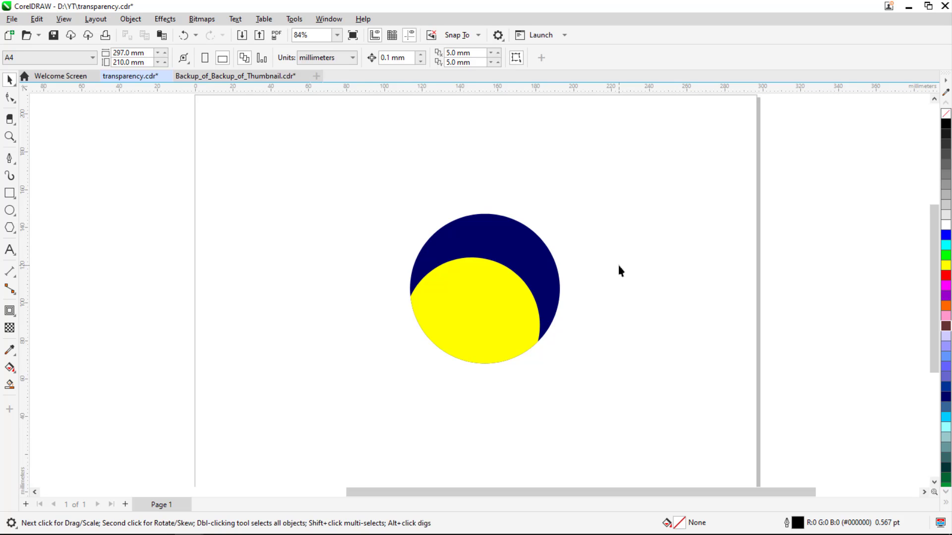
- Move the PowerClip circle to the upper right area of the page
drag(480, 296, 554, 253)
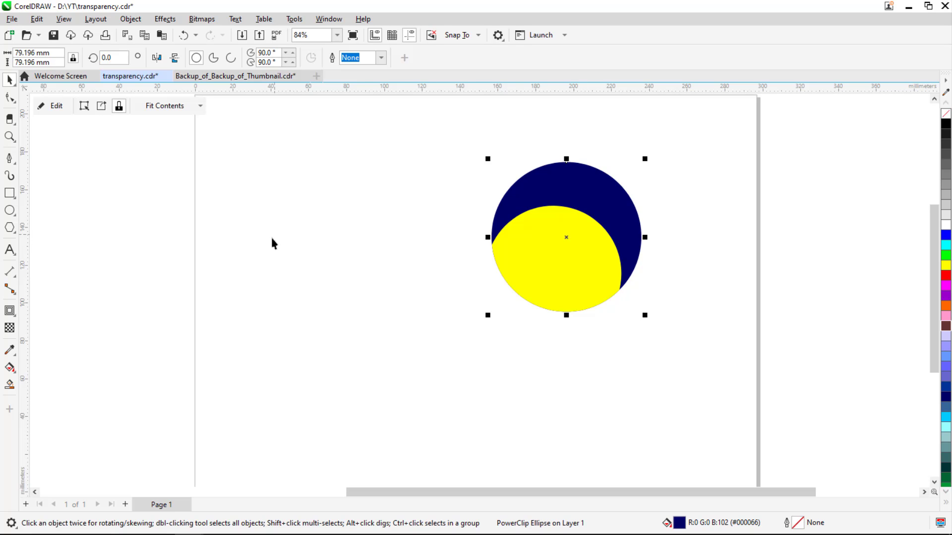
drag(529, 249, 590, 200)
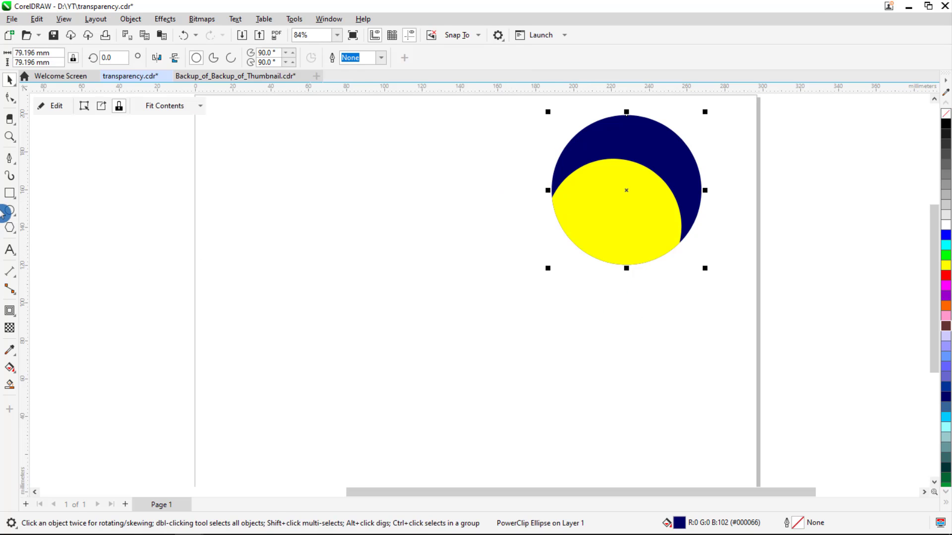
- Add the artistic text "POWERCLIP" in the lower part of the page and set its font to Impact
click(9, 250)
click(363, 347)
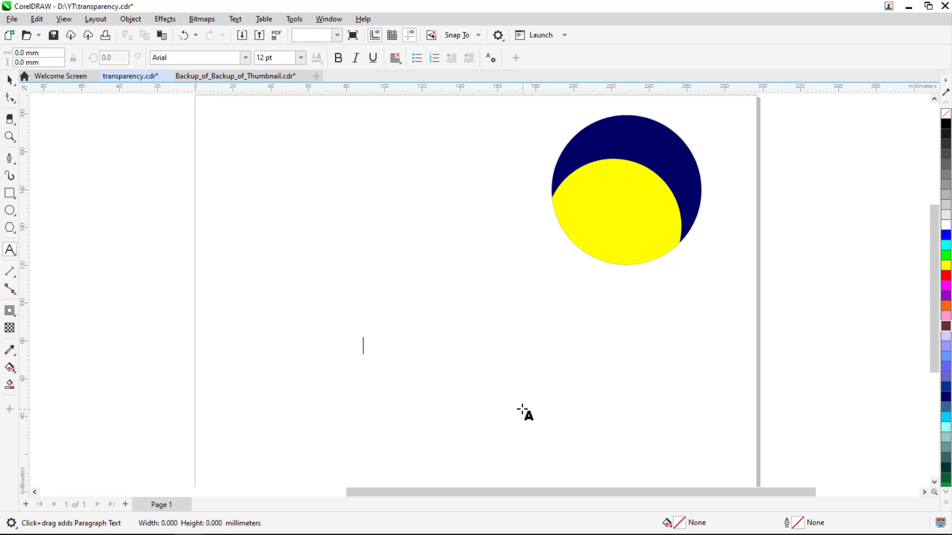
text(powe)
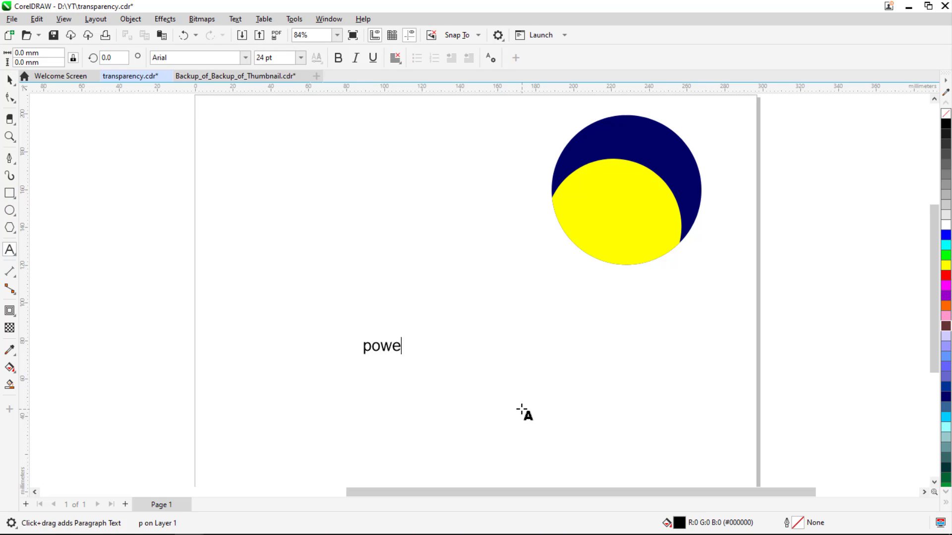
key(BackSpace)
key(BackSpace)
key(BackSpace)
key(BackSpace)
key(BackSpace)
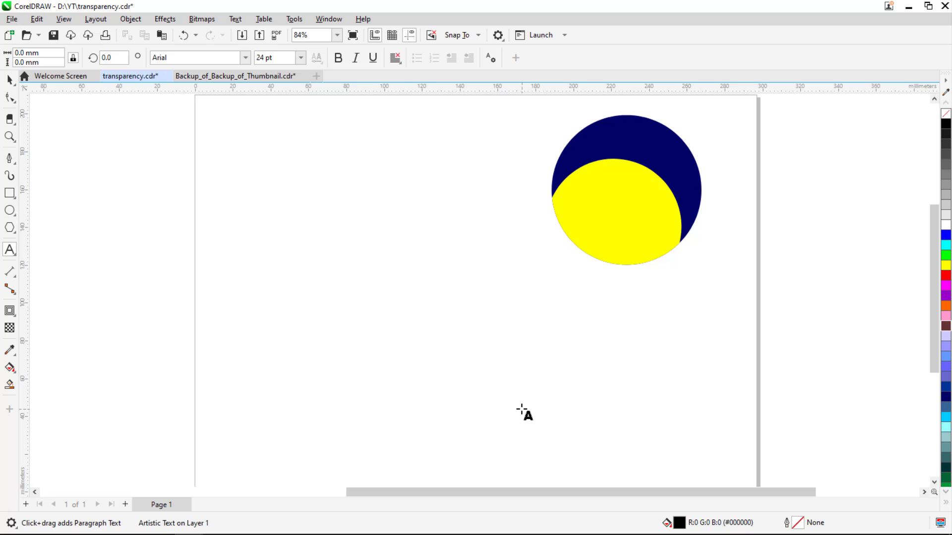
text(POWERCLIP)
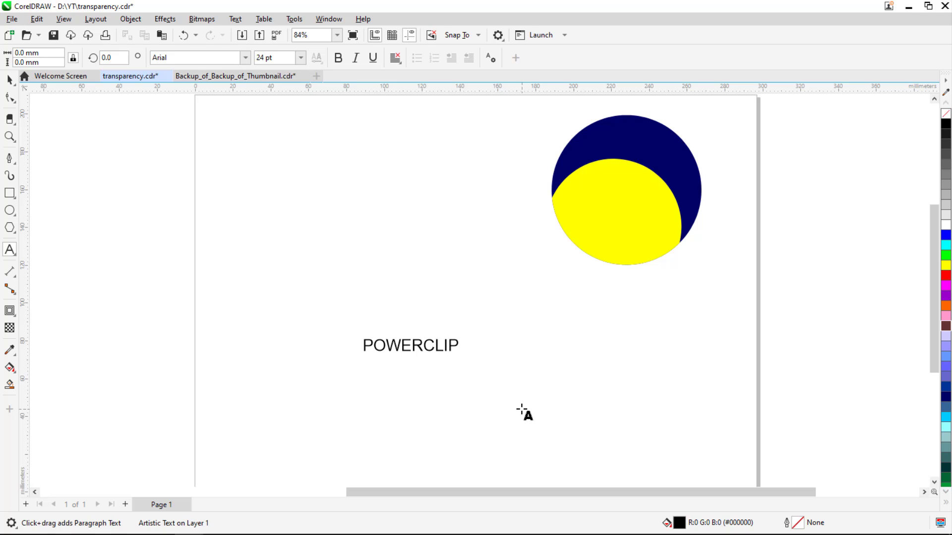
key(ctrl+space)
click(203, 58)
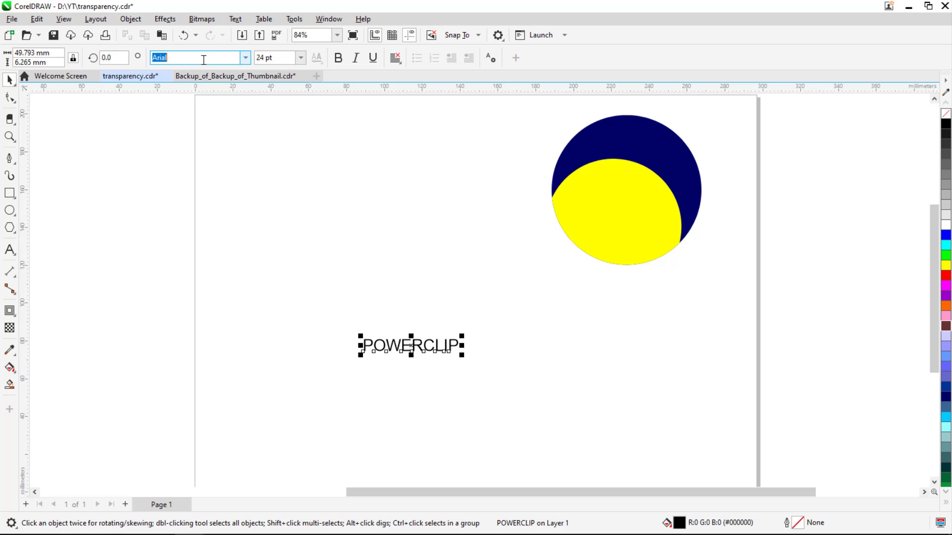
text(i)
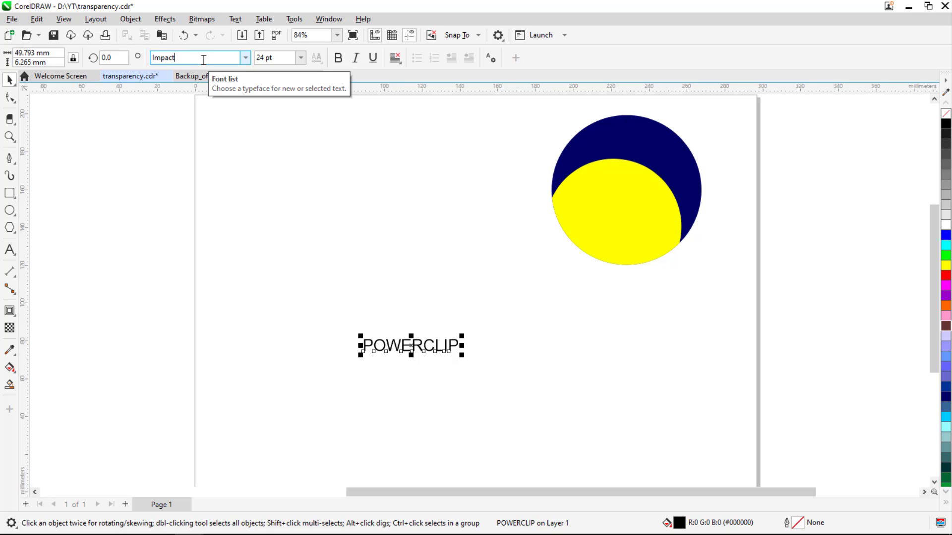
key(Return)
- Enlarge the text to about 187 mm wide across the lower page and shift the PowerClip circle slightly up and right
drag(441, 331, 694, 238)
drag(545, 313, 460, 366)
drag(637, 203, 646, 193)
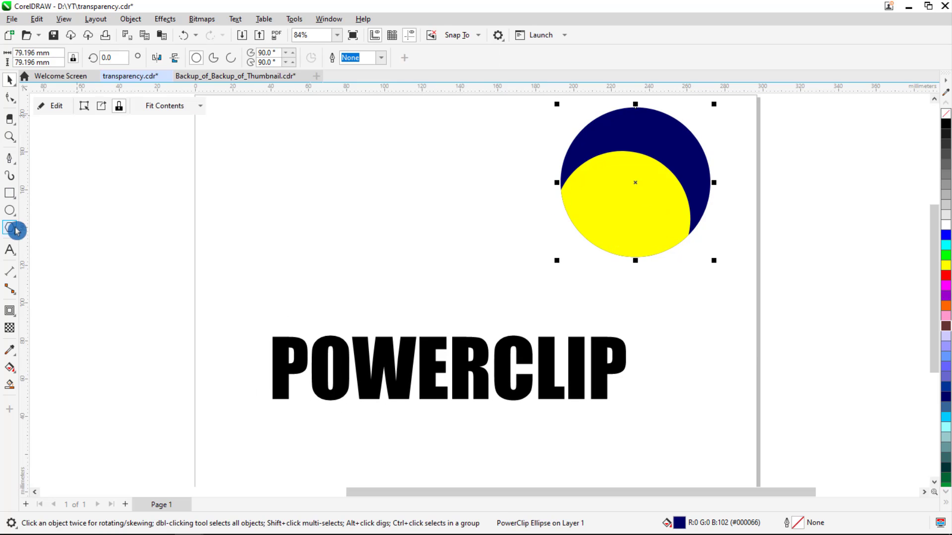
- Draw a closed Pen shape about 222 by 35 mm with a wavy upper edge over the lower half of the text
click(11, 160)
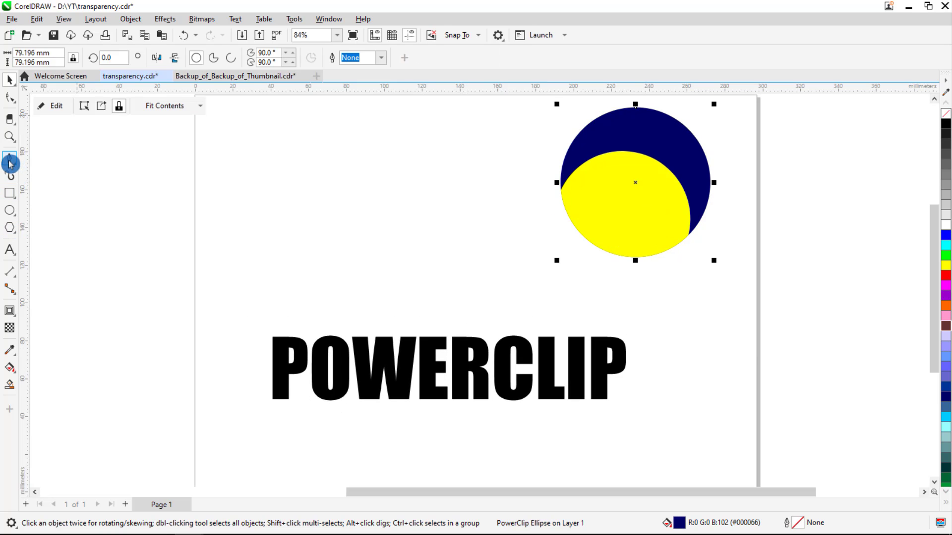
click(233, 400)
drag(441, 370, 500, 399)
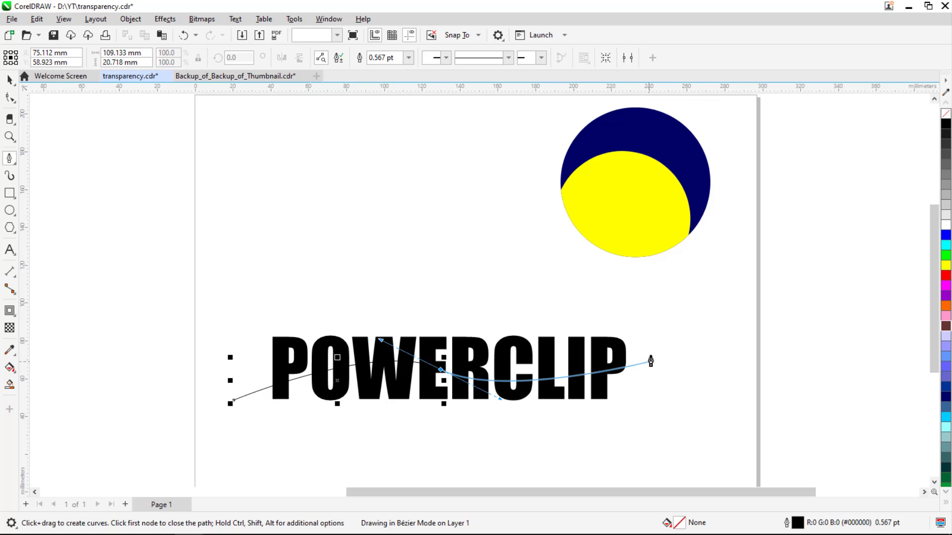
drag(653, 354, 705, 322)
double_click(655, 358)
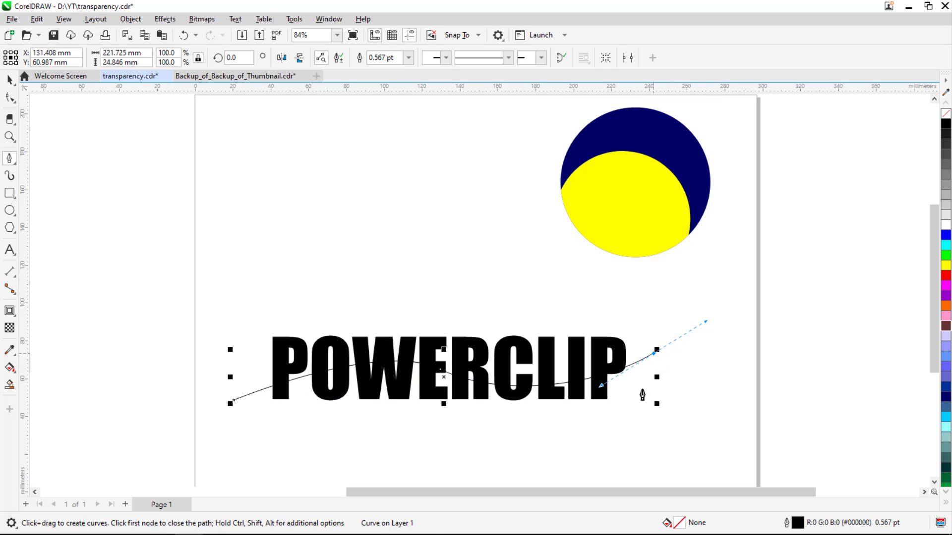
click(653, 354)
click(655, 419)
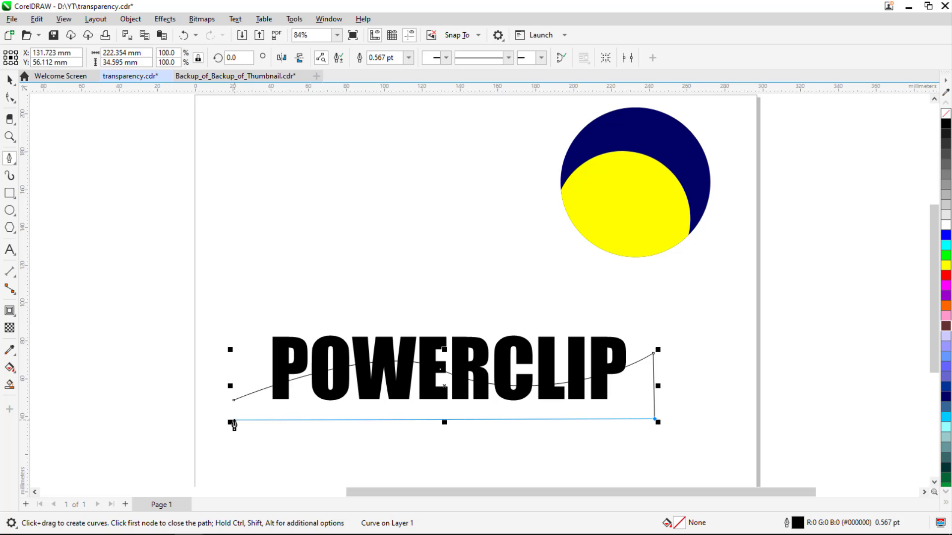
click(234, 421)
click(233, 400)
key(space)
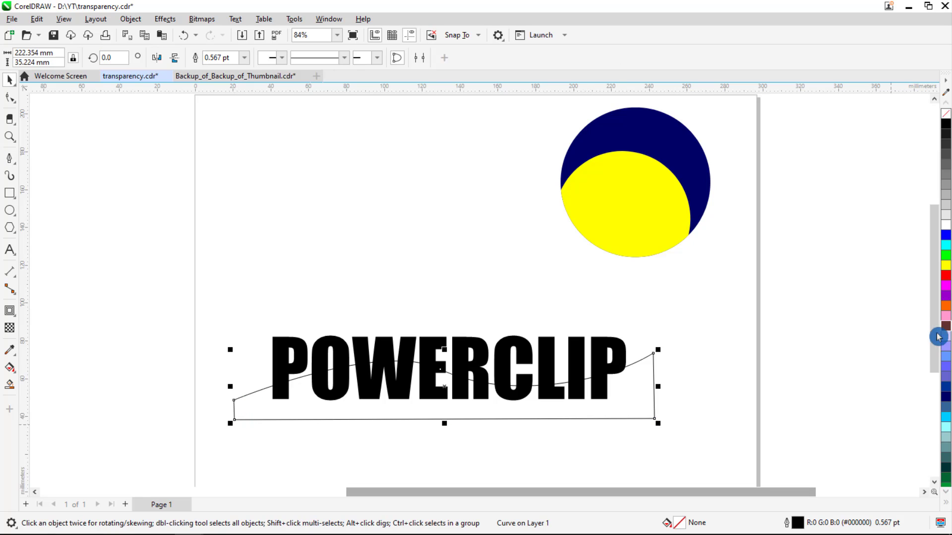
- Fill the wavy shape with red and remove its outline
click(945, 265)
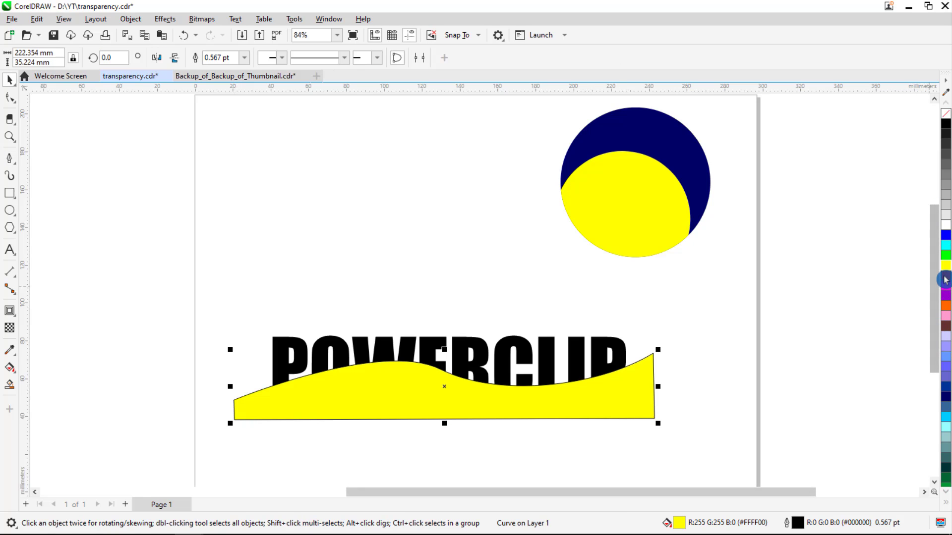
click(945, 275)
right_click(945, 114)
click(524, 454)
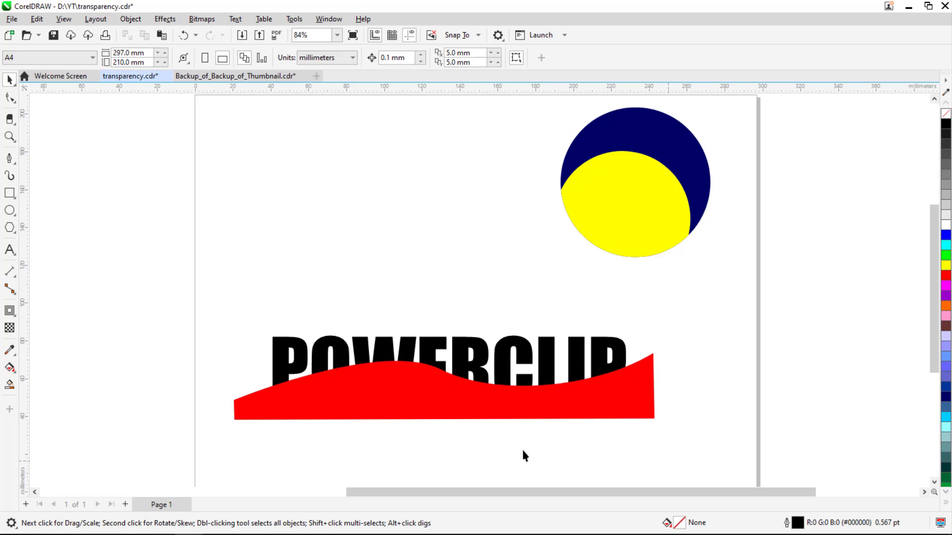
- Move the PowerClip circle off the page to the right and duplicate the text with its wavy shape above the original
drag(581, 236, 850, 227)
drag(688, 248, 228, 436)
drag(373, 399, 385, 237)
right_click(385, 237)
click(709, 314)
- Fill the wavy shape of the upper copy with dark gray (#333333)
click(629, 242)
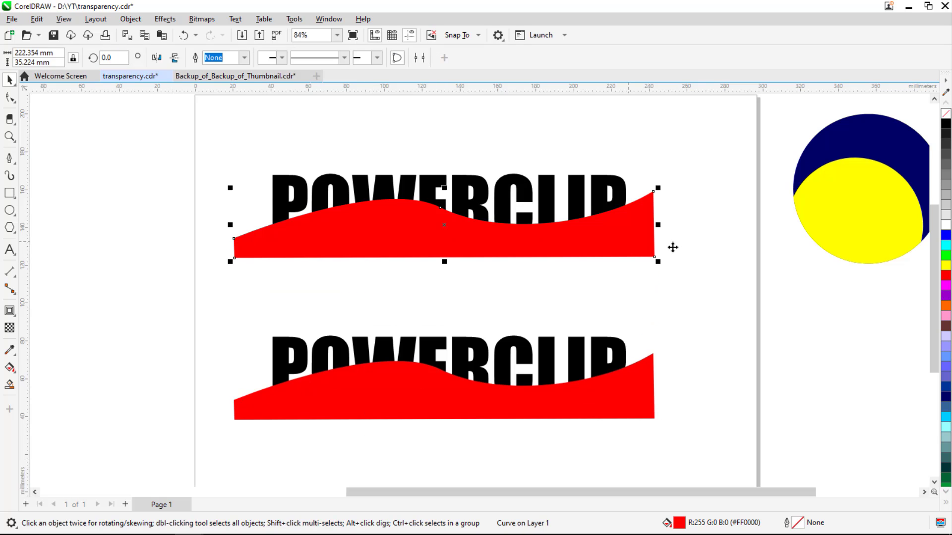
click(945, 174)
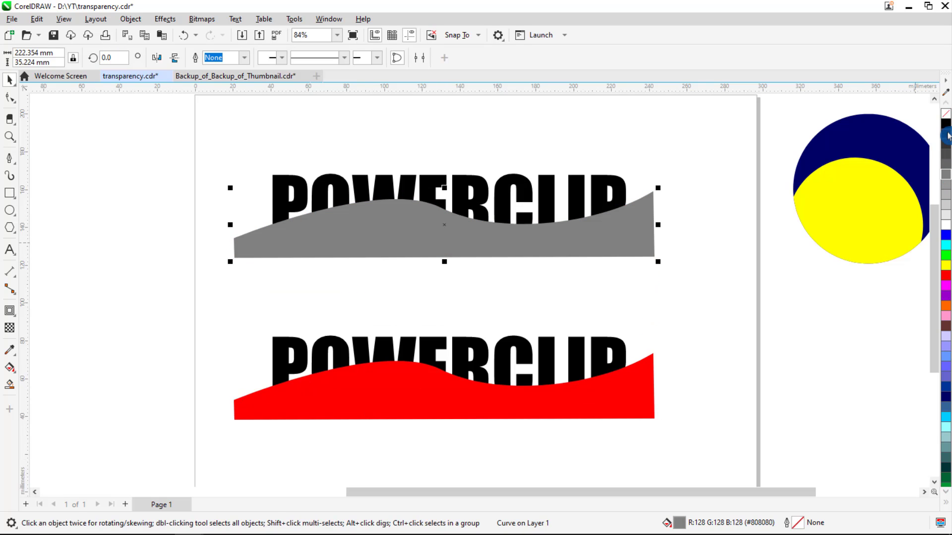
click(945, 135)
click(945, 145)
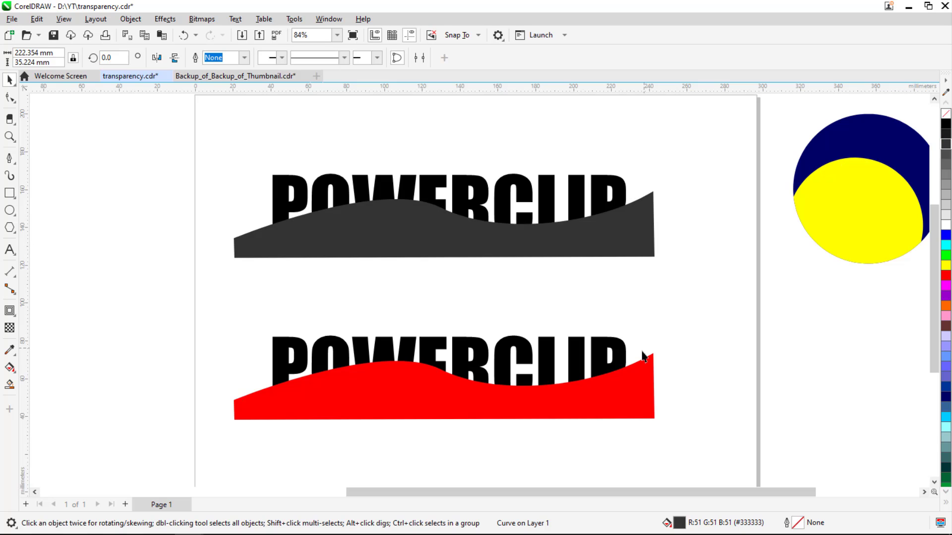
click(583, 404)
drag(584, 437, 586, 446)
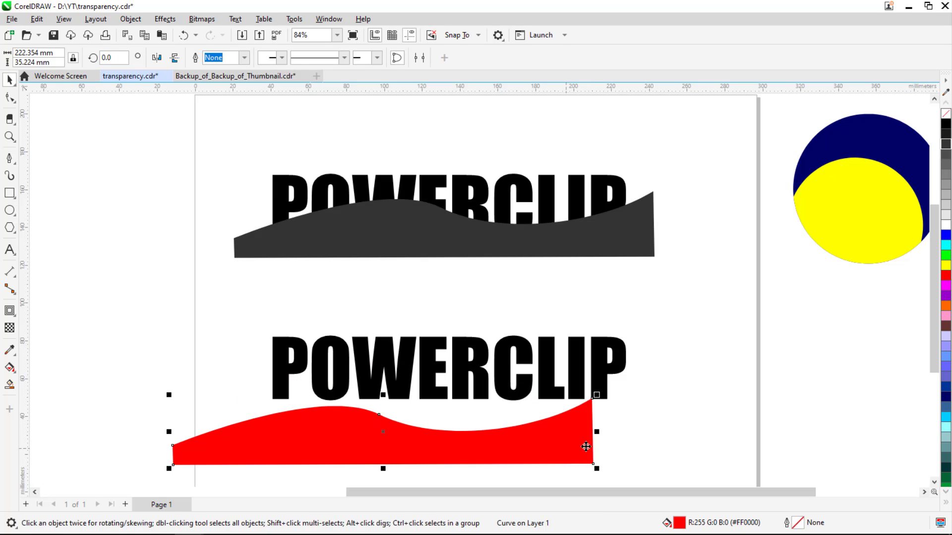
key(ctrl+z)
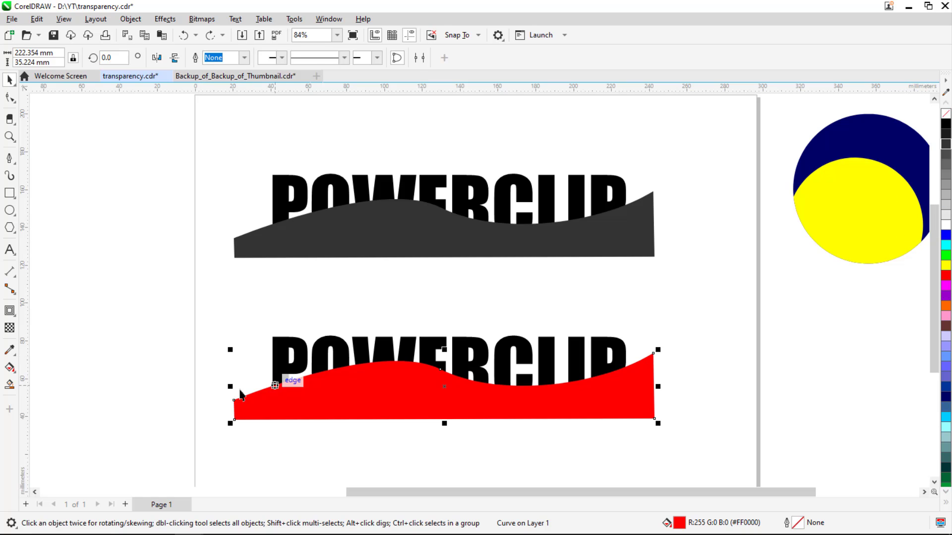
click(221, 409)
click(285, 411)
click(191, 361)
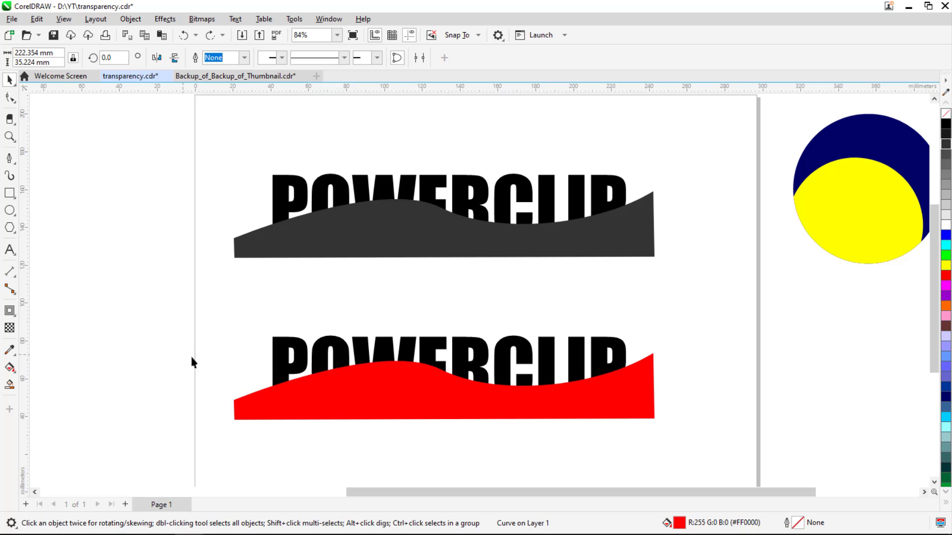
- Place the red wavy shape inside the lower POWERCLIP text as a PowerClip
click(270, 404)
click(124, 20)
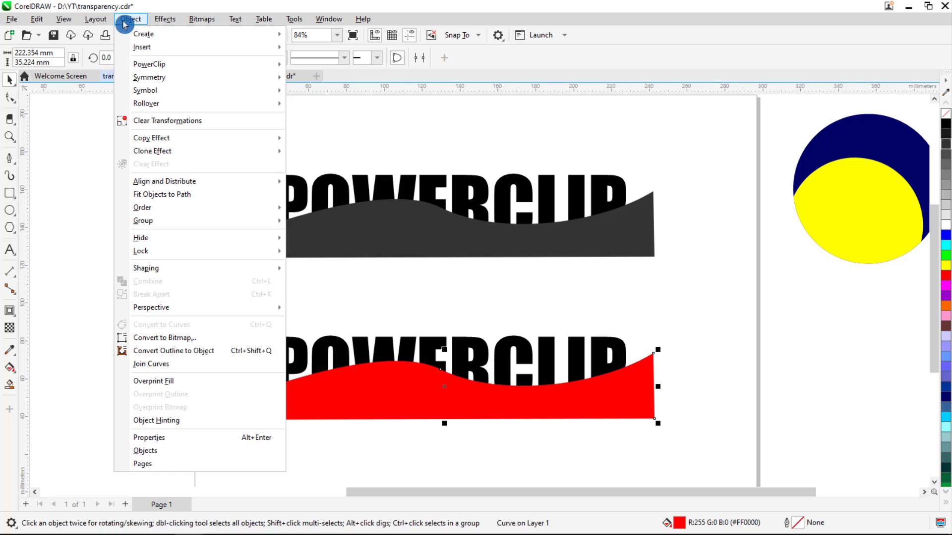
mouse_move(148, 64)
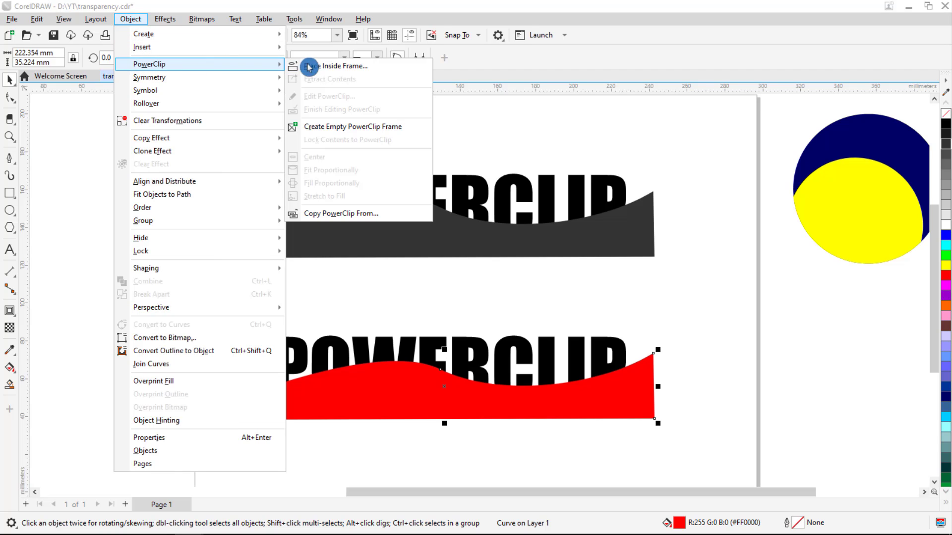
click(368, 66)
click(298, 344)
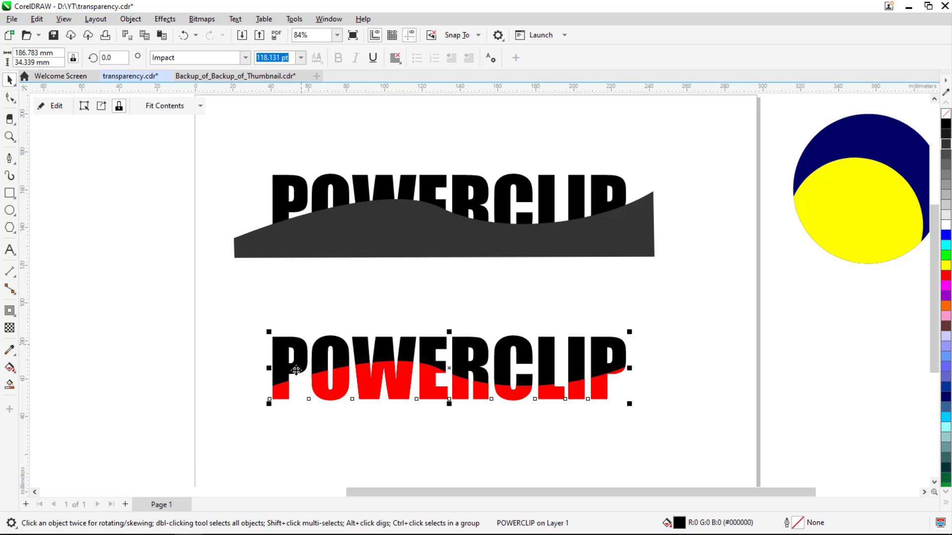
click(478, 440)
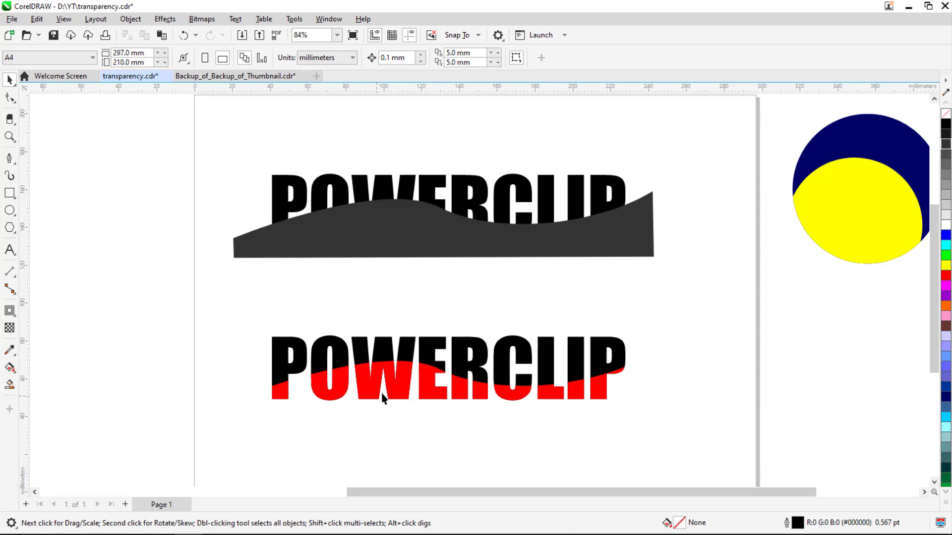
click(403, 391)
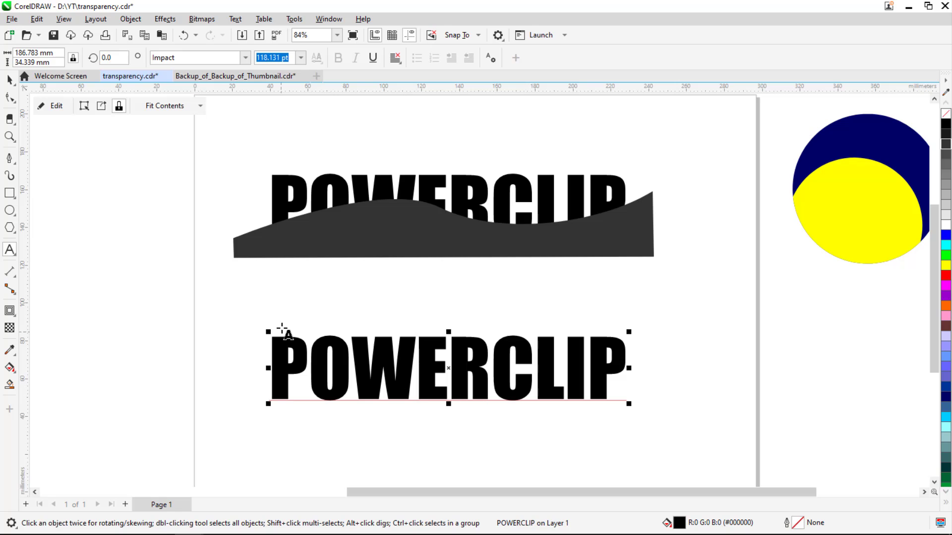
click(9, 85)
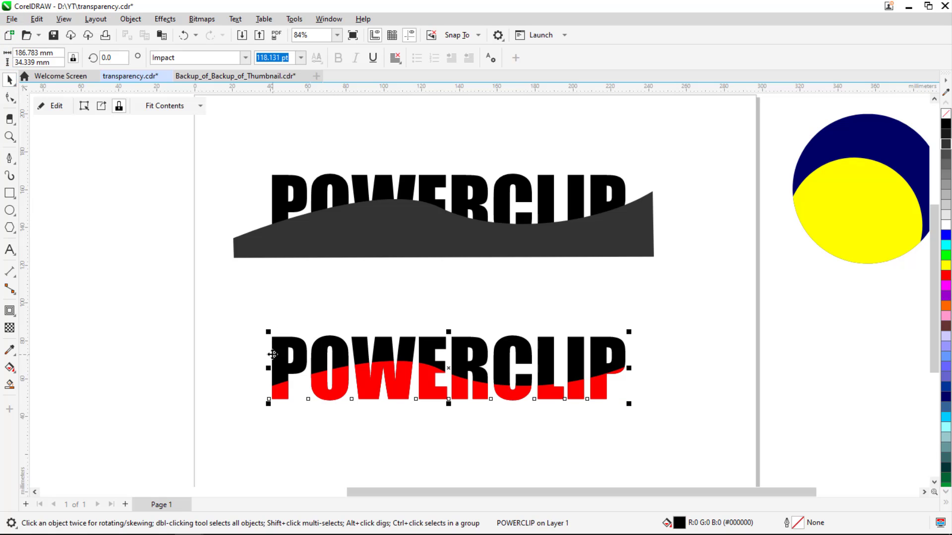
double_click(271, 355)
click(9, 79)
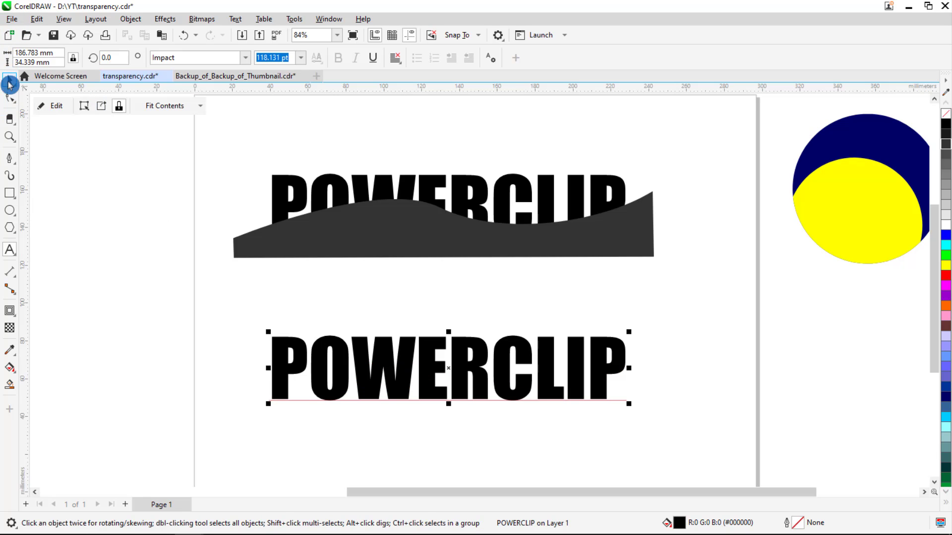
- Edit the lower text's PowerClip contents, enlarging the red wave to about 249 by 39 mm and repositioning it, and finish editing
click(313, 390)
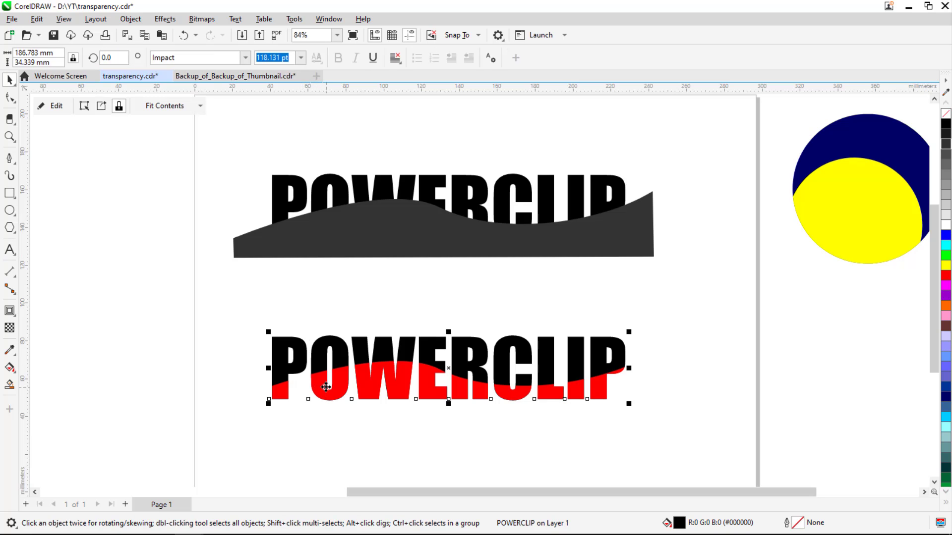
click(68, 106)
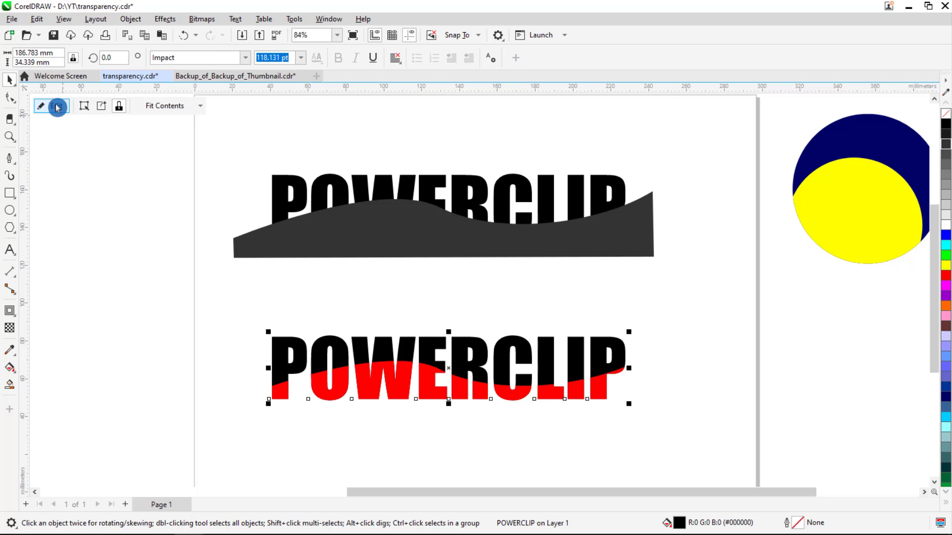
mouse_move(388, 416)
mouse_down()
mouse_move(396, 435)
mouse_move(379, 428)
mouse_up()
drag(465, 424, 434, 415)
drag(442, 414, 459, 412)
drag(621, 358, 669, 349)
drag(317, 410, 314, 421)
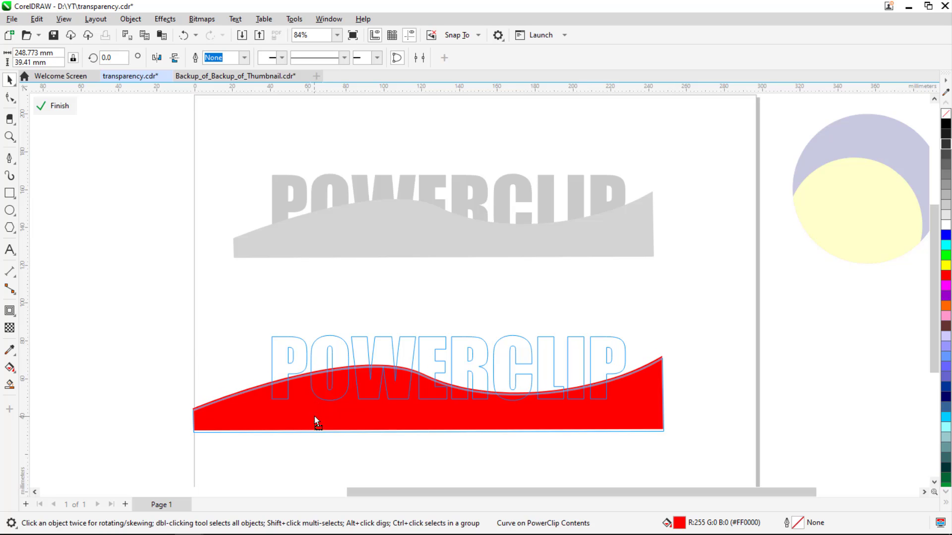
click(57, 105)
click(694, 384)
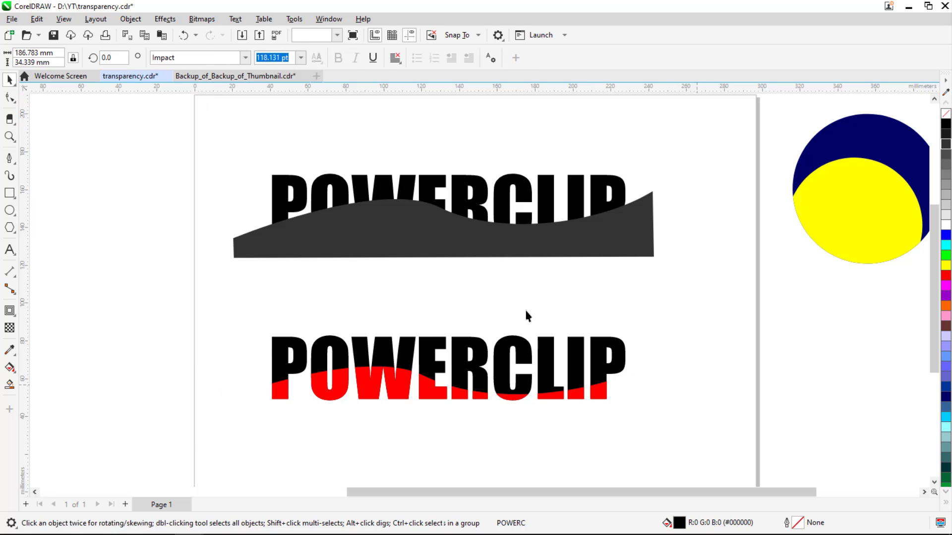
- Place the dark gray wavy shape inside the upper POWERCLIP text as a PowerClip
click(402, 228)
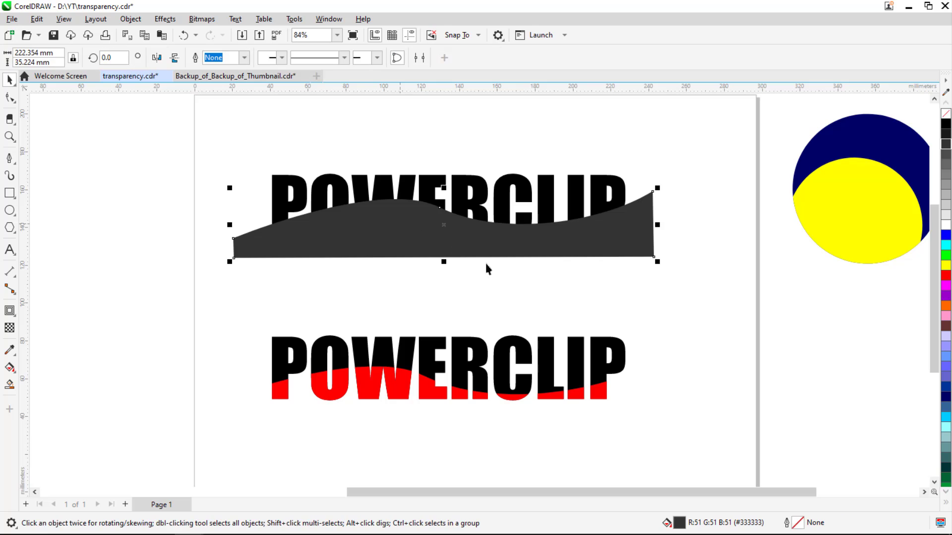
click(129, 18)
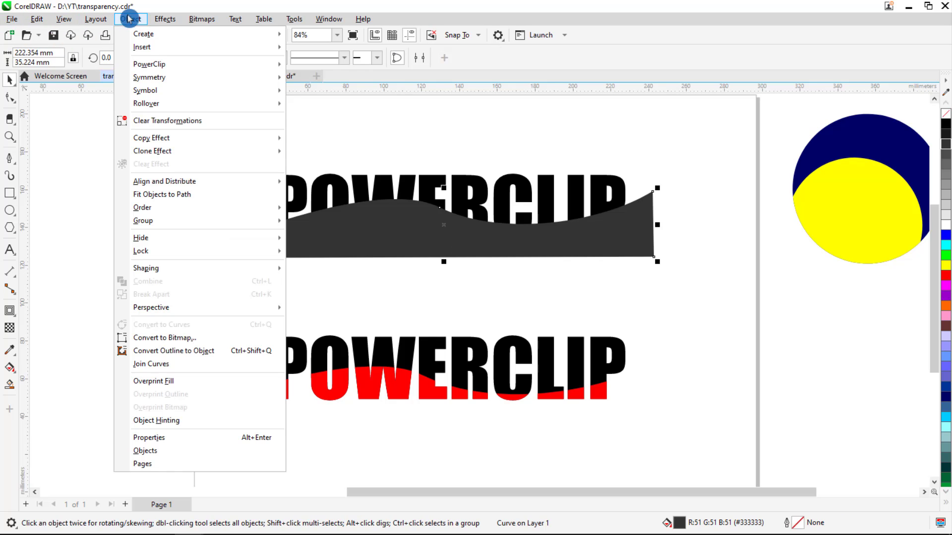
mouse_move(144, 64)
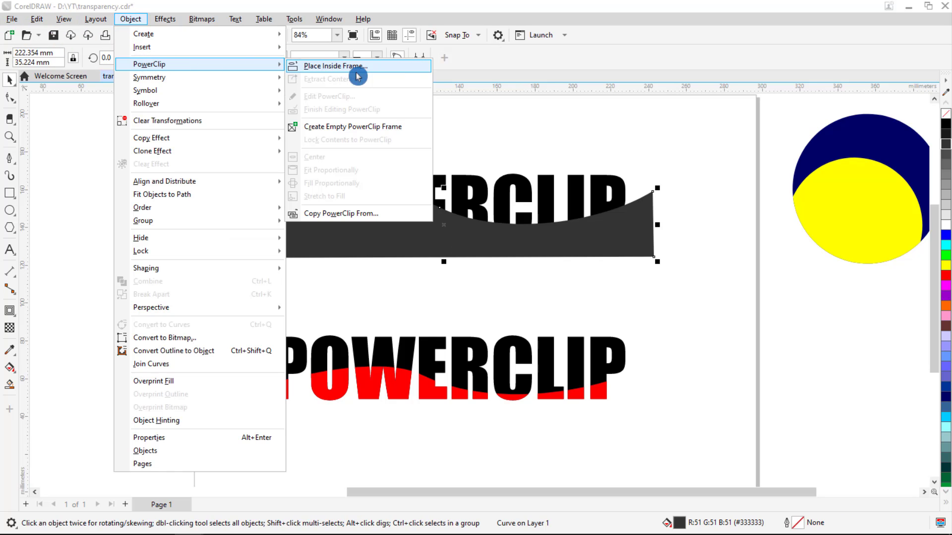
click(389, 66)
click(331, 195)
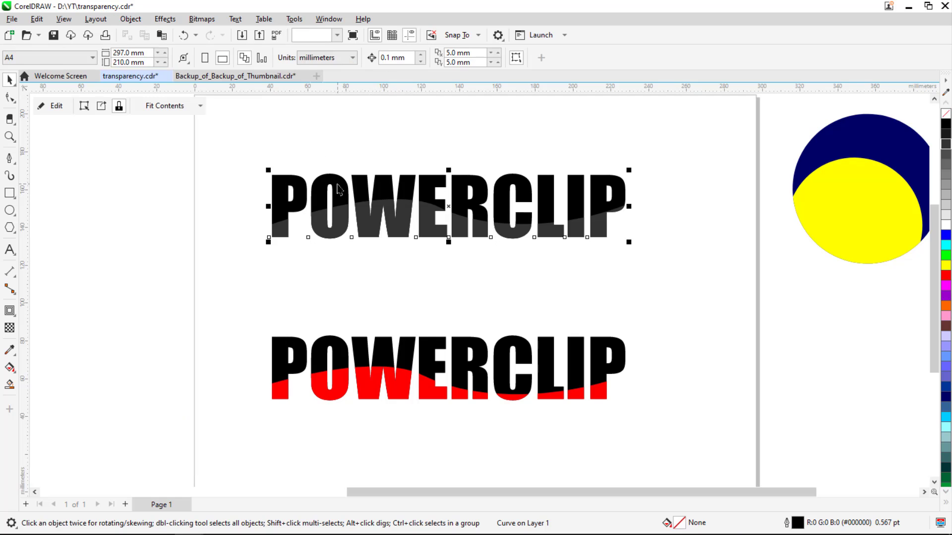
- Move both POWERCLIP texts close together near the top of the page, with the gray version directly above the red one
click(617, 287)
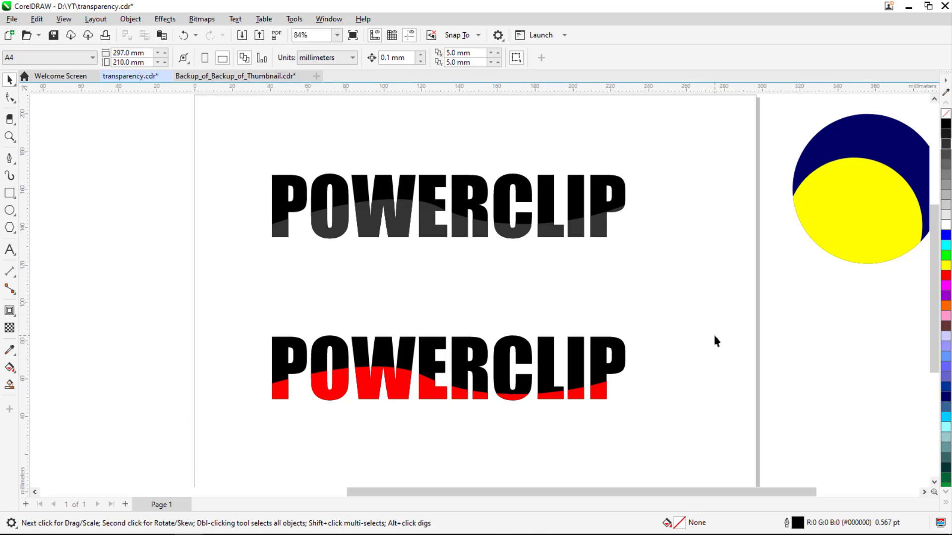
drag(215, 139, 695, 299)
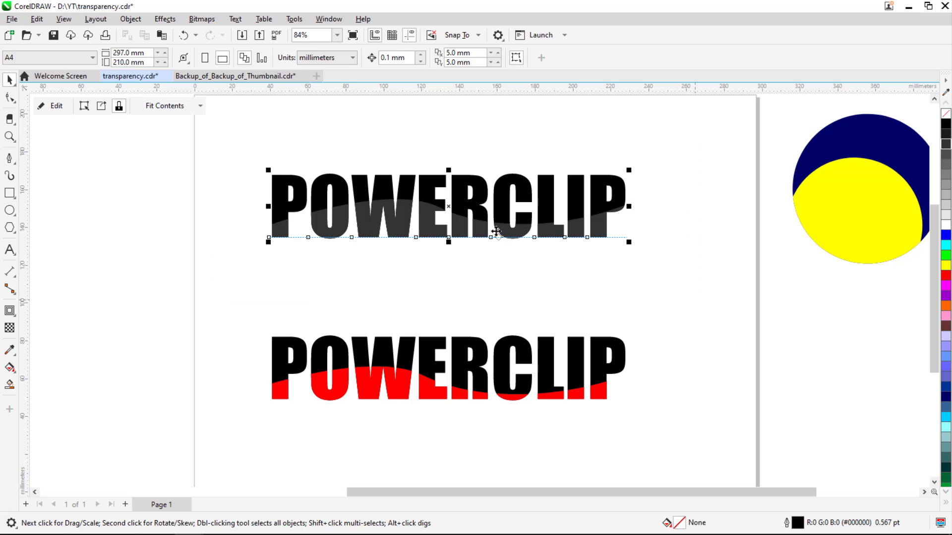
drag(484, 228, 479, 183)
mouse_move(202, 282)
mouse_down()
mouse_move(245, 330)
mouse_move(675, 442)
mouse_up()
mouse_move(507, 388)
mouse_down()
mouse_move(493, 250)
mouse_move(485, 268)
mouse_up()
click(256, 339)
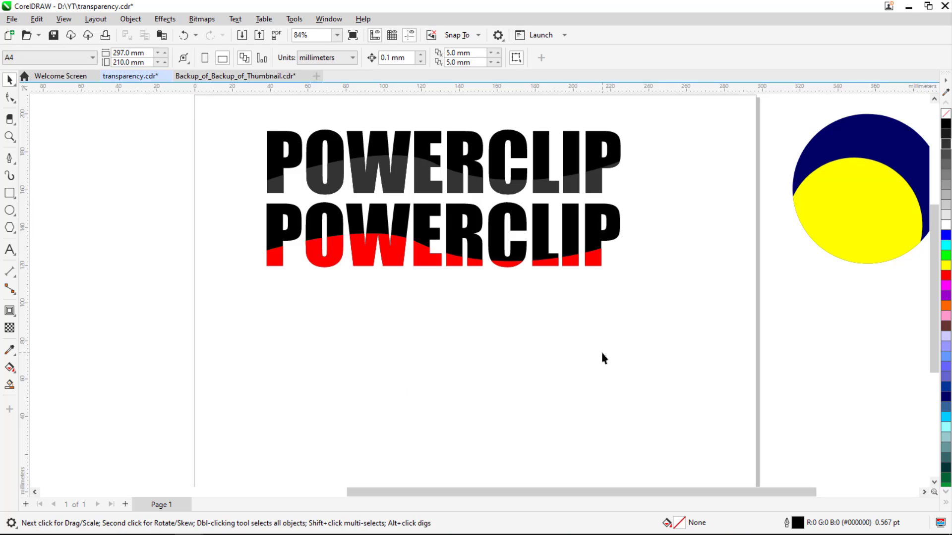
- Move the blue circle with the clipped yellow circle right beside the two POWERCLIP texts
drag(840, 201, 691, 212)
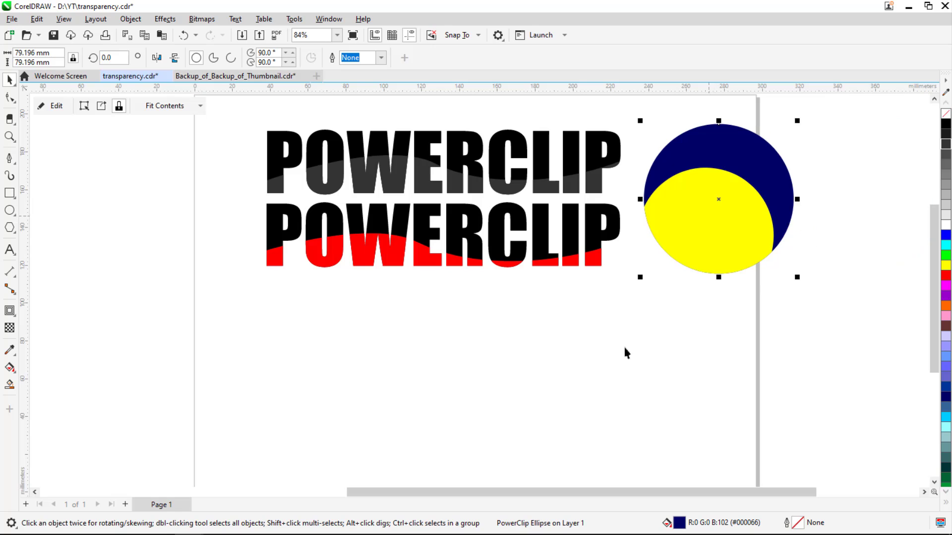
click(623, 361)
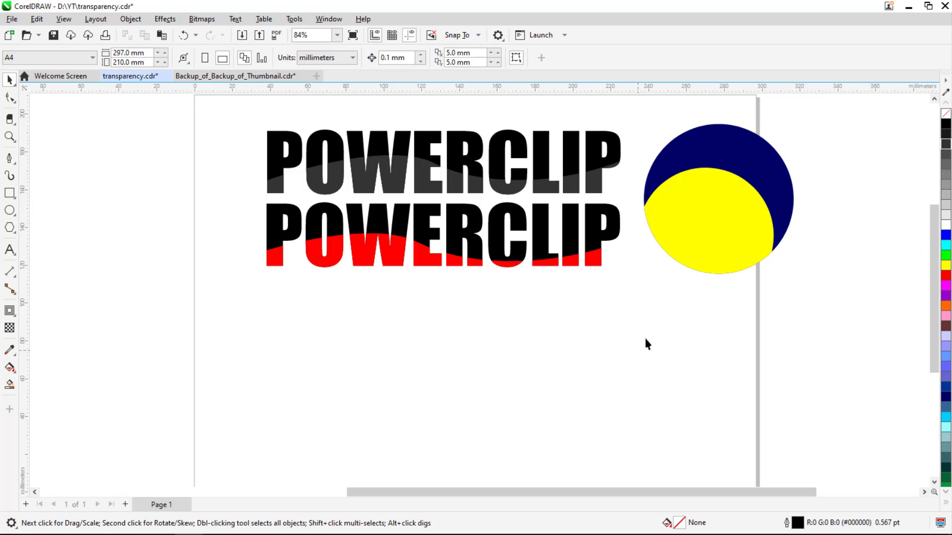
drag(678, 227, 664, 247)
click(630, 364)
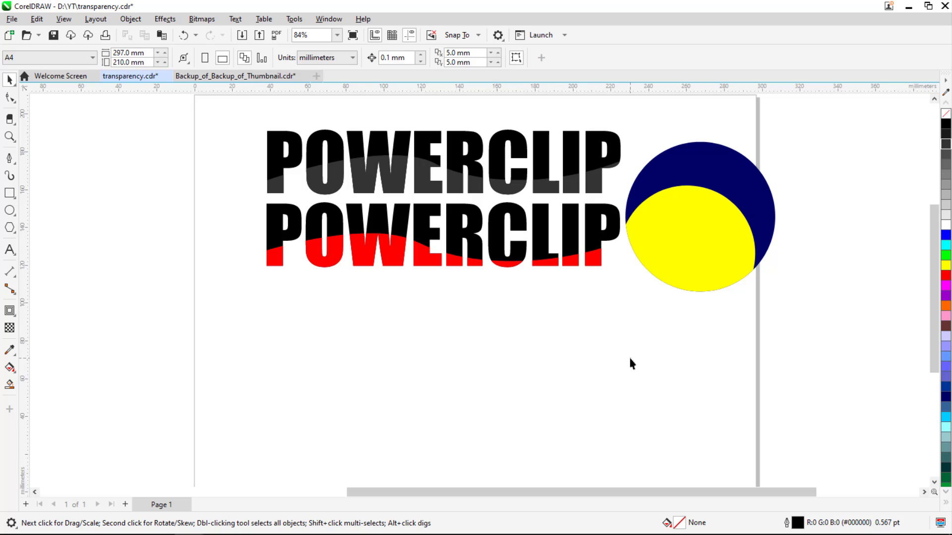
- Move the POWERCLIP texts and the clipped circle off the page, and bring the jumping woman's photo onto the page
key(z)
right_click(556, 304)
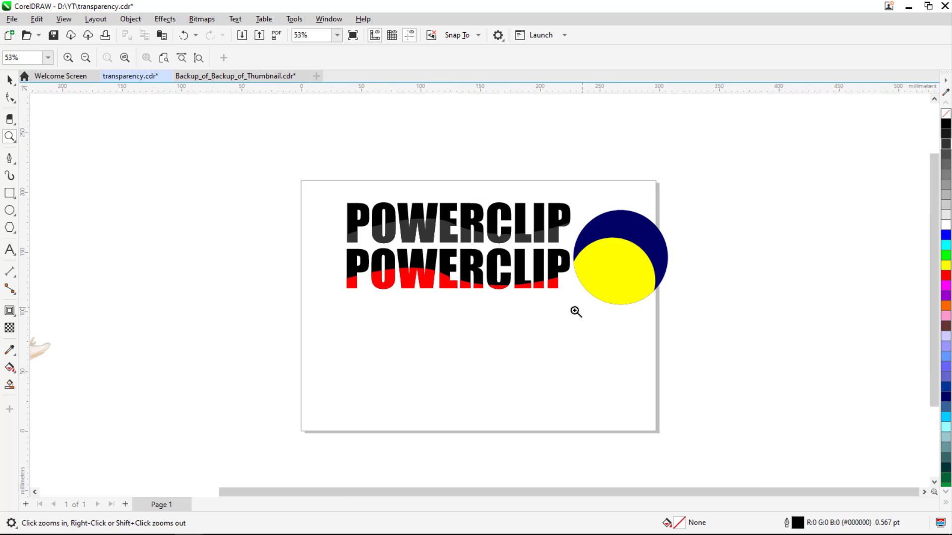
right_click(569, 311)
key(space)
drag(652, 193, 409, 296)
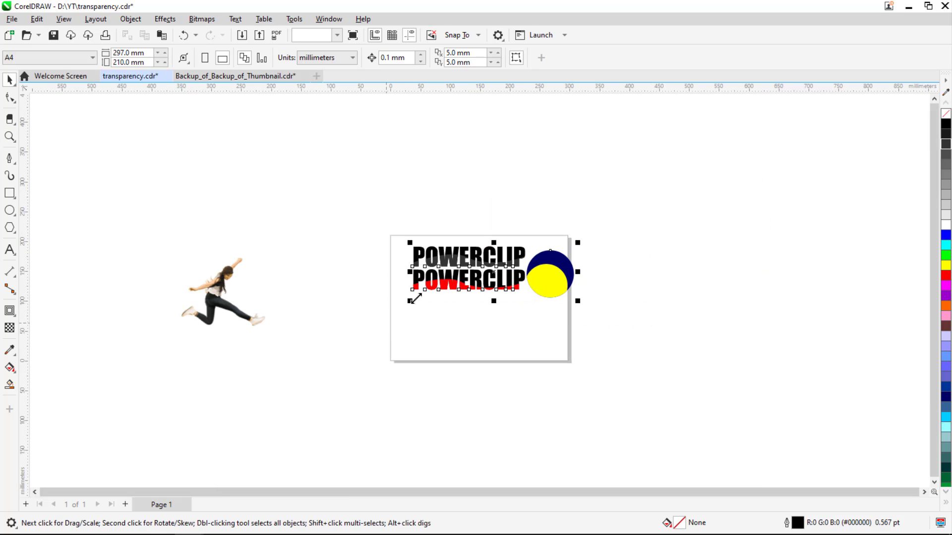
drag(415, 258, 242, 140)
drag(304, 183, 243, 240)
drag(226, 296, 467, 297)
- Adjust the position of the jumping woman's photo around the middle of the page
key(z)
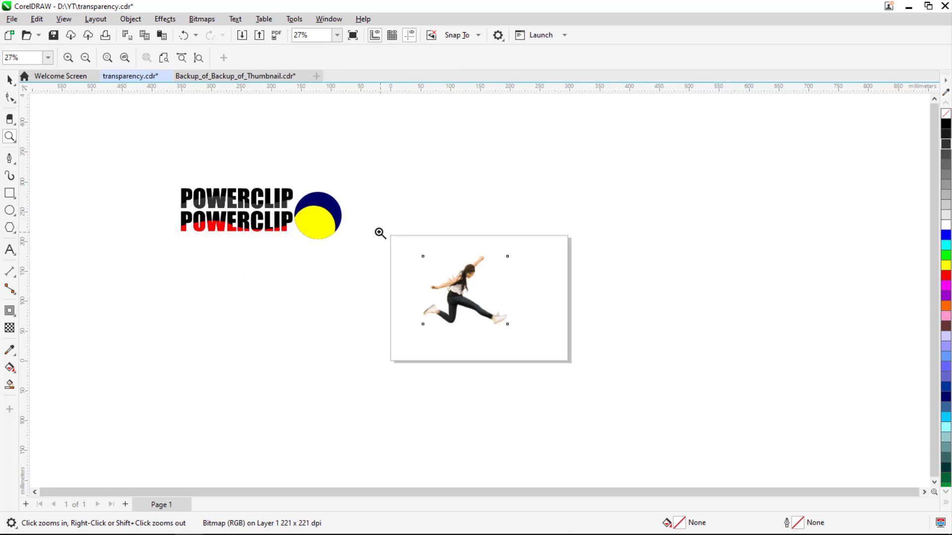
drag(580, 351, 639, 373)
key(space)
drag(340, 254, 361, 263)
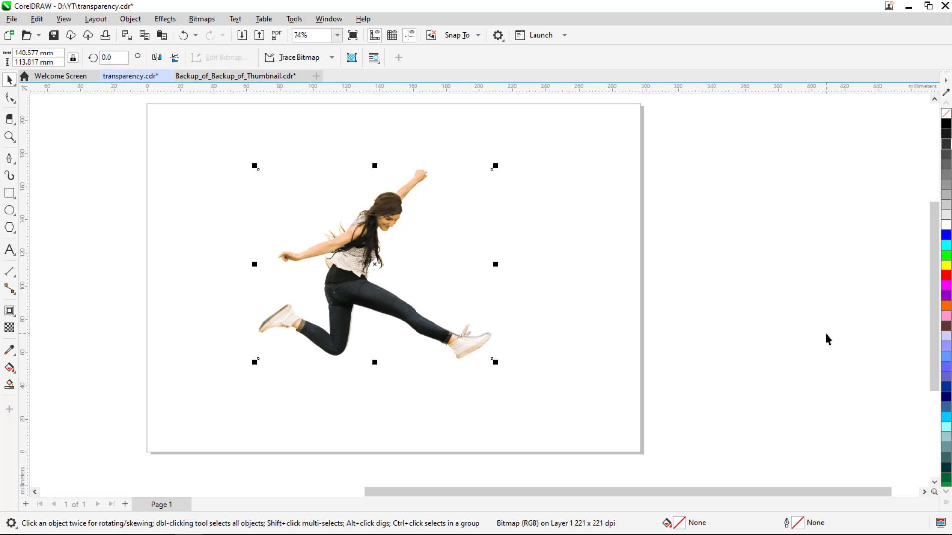
click(527, 267)
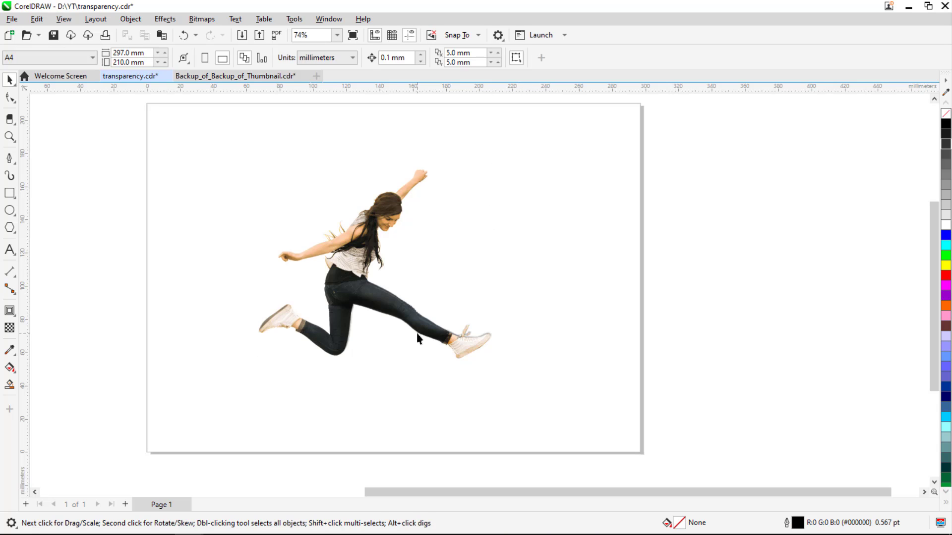
drag(417, 325, 414, 319)
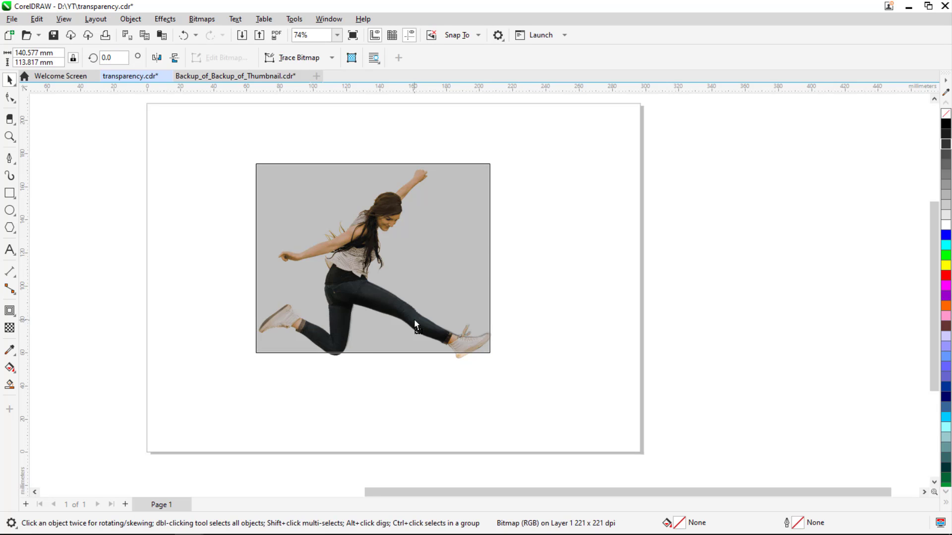
click(568, 347)
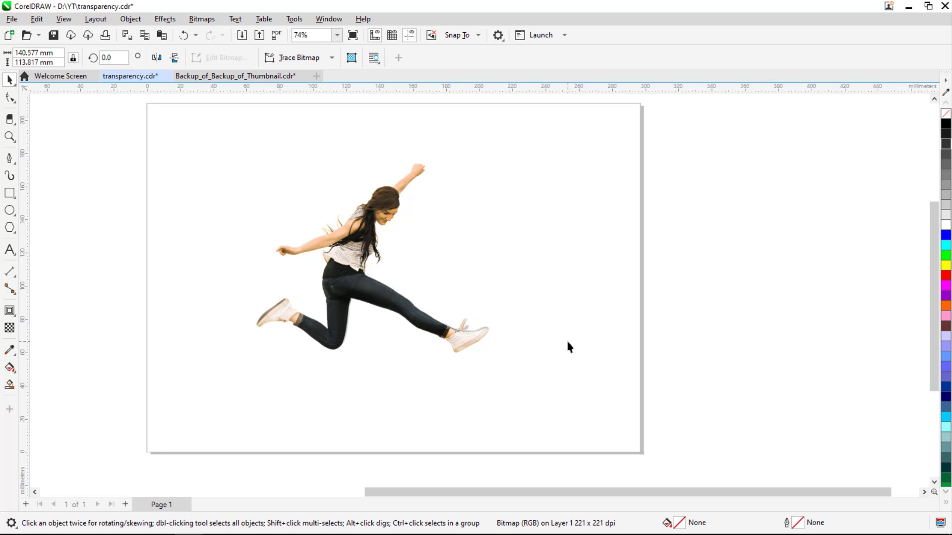
- Draw a circle about 110 mm in diameter over the photo and shift it to cover the woman's body
click(10, 211)
drag(226, 206, 410, 394)
key(space)
drag(362, 372, 389, 379)
drag(945, 280, 418, 227)
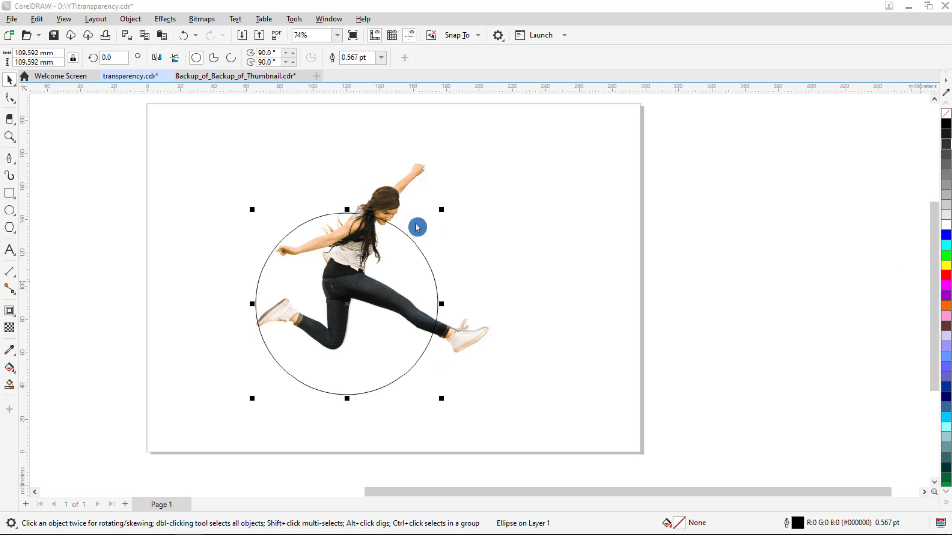
- Fill the circle with red and place it over the lower-left part of the woman's photo
click(548, 347)
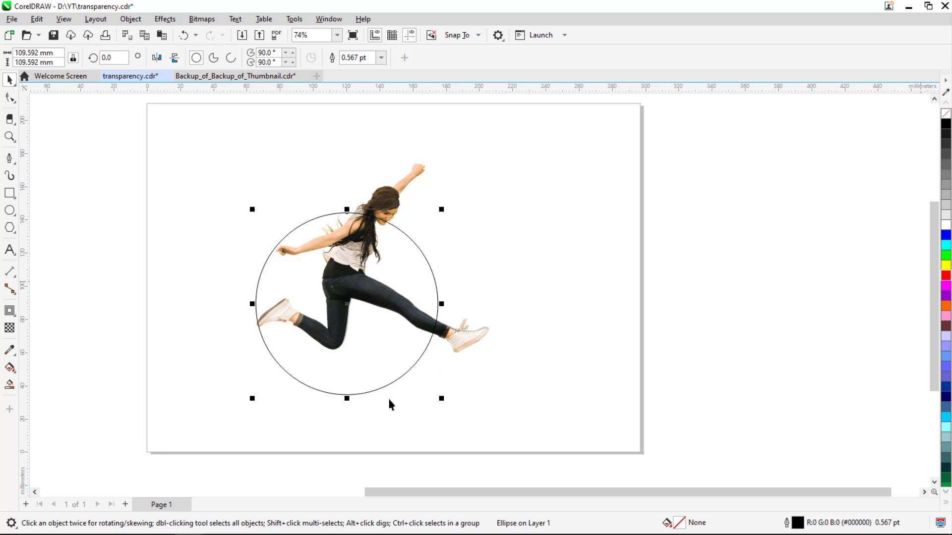
drag(404, 263, 564, 246)
drag(499, 284, 171, 164)
click(946, 275)
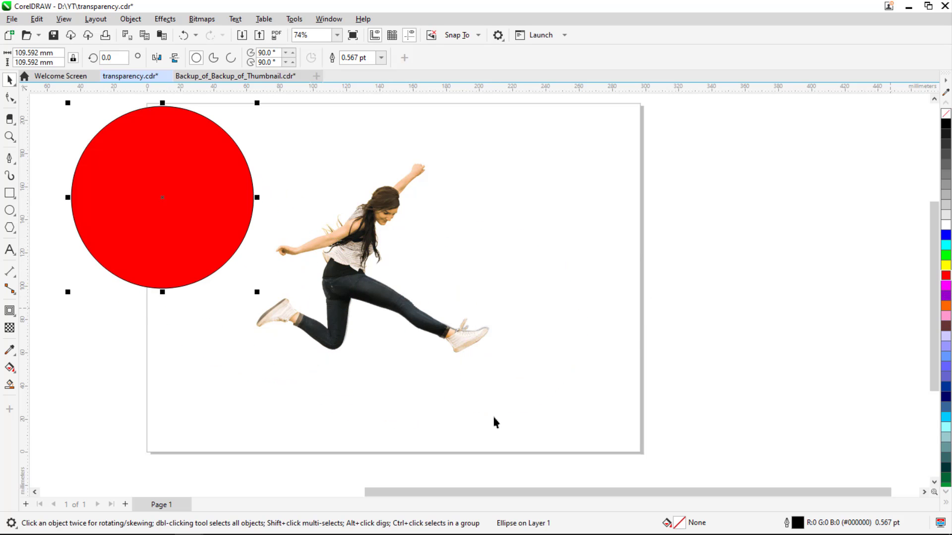
drag(237, 235, 388, 372)
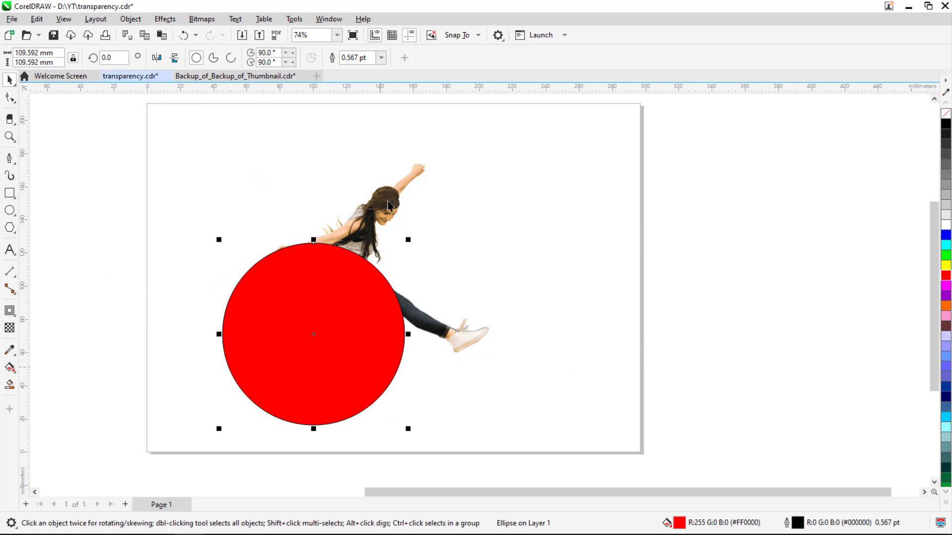
- Bring the woman's photo in front of the red circle and move it over the circle
click(370, 213)
key(shift+Page_Up)
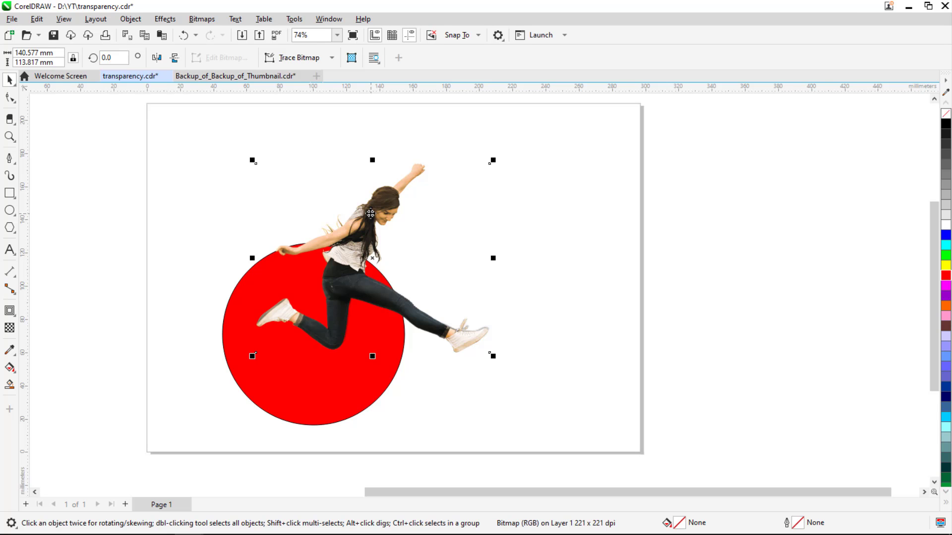
key(z)
drag(211, 262, 375, 397)
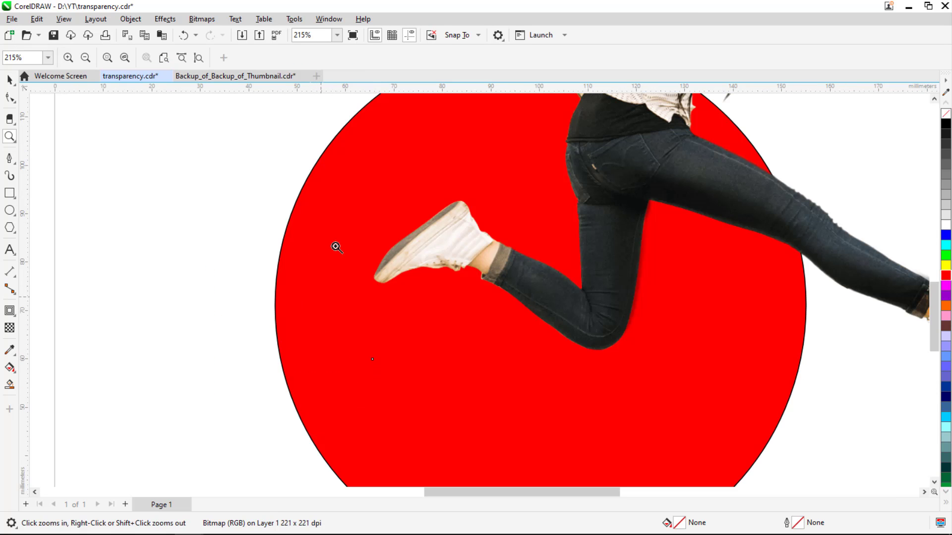
drag(340, 198, 516, 327)
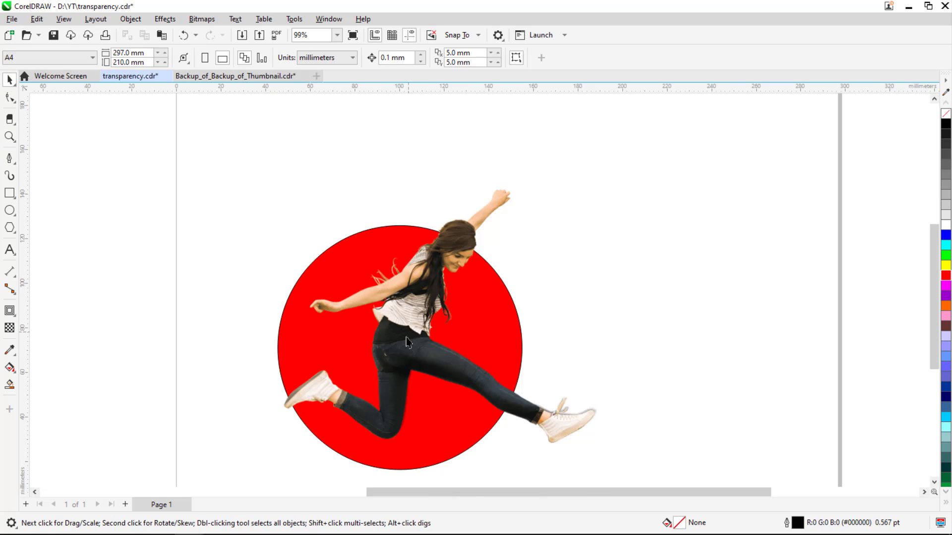
- Enlarge the photo to about 193 by 156 mm and position it over the red circle so the limbs extend beyond it
drag(406, 338, 398, 339)
scroll(599, 244, down, 1)
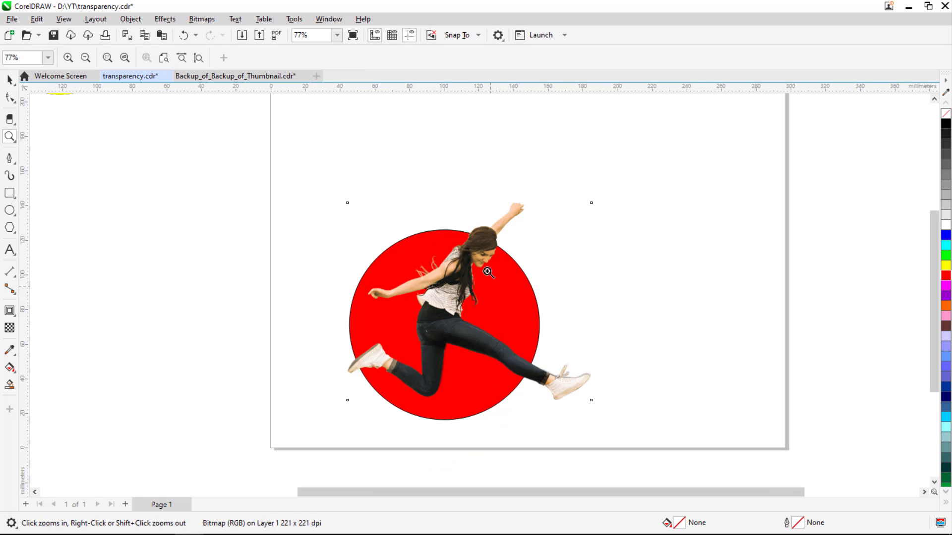
drag(341, 406, 291, 448)
drag(595, 199, 635, 167)
drag(427, 304, 452, 305)
click(786, 322)
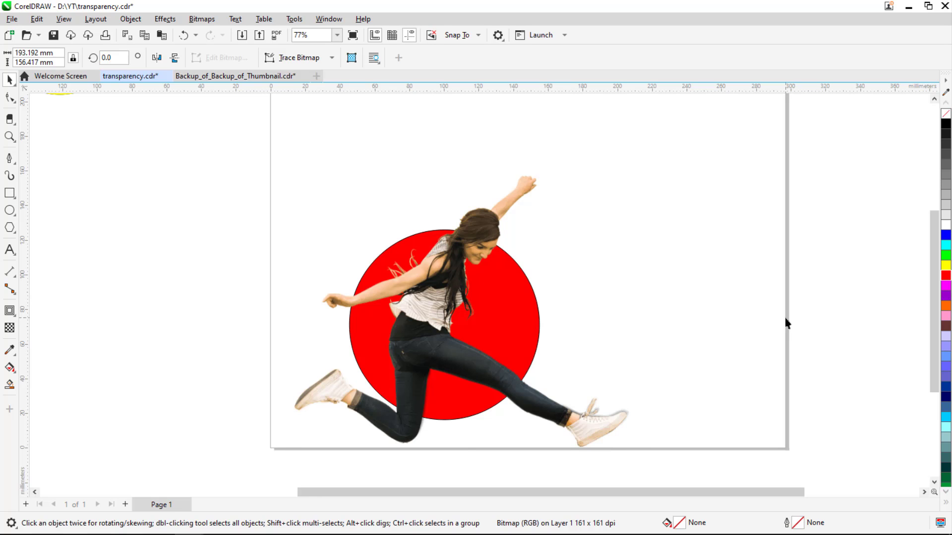
- Try to place the photo inside the red circle as a PowerClip while the photo lies in front, picking a point on the photo
click(405, 254)
click(776, 323)
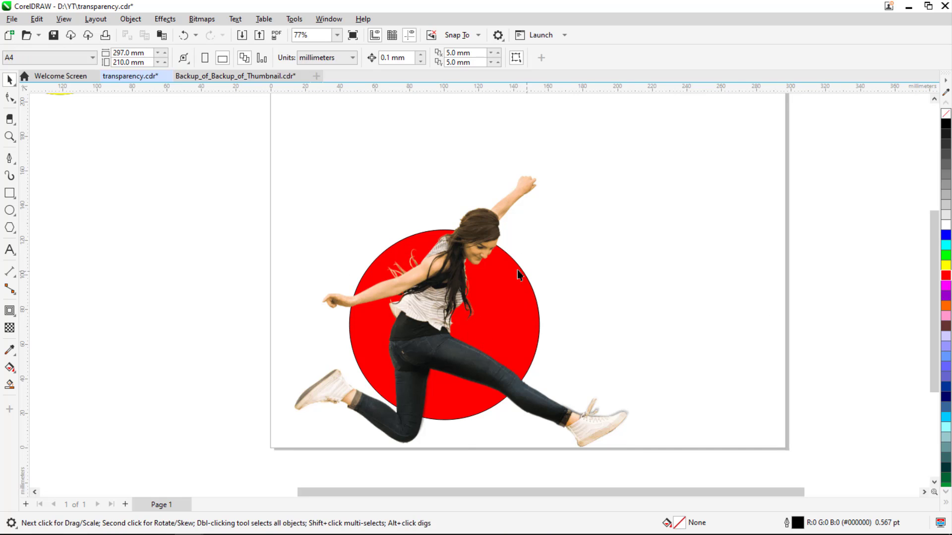
click(478, 237)
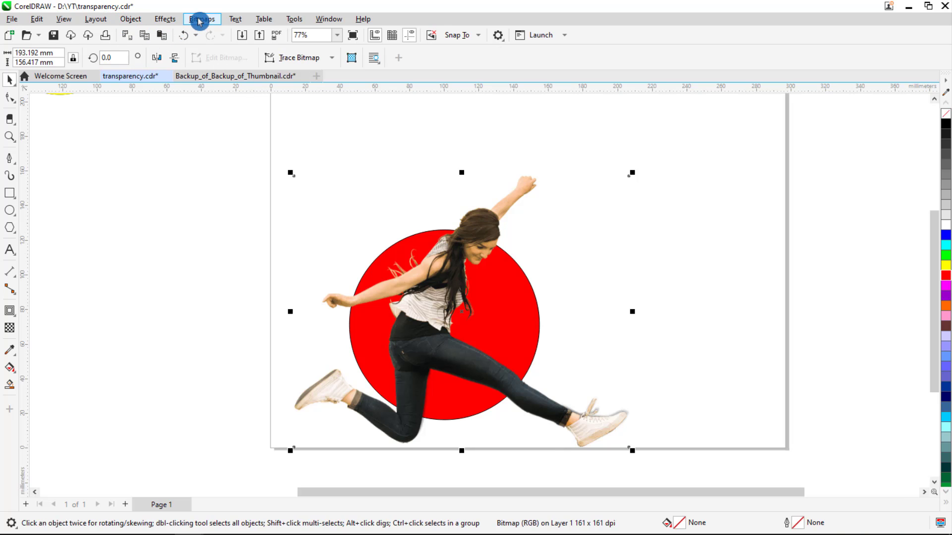
click(129, 20)
mouse_move(152, 63)
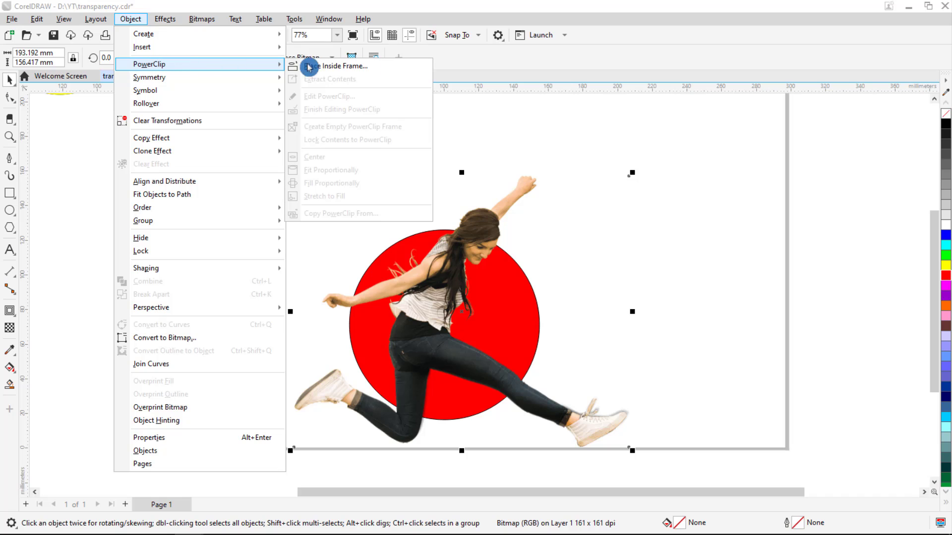
click(382, 66)
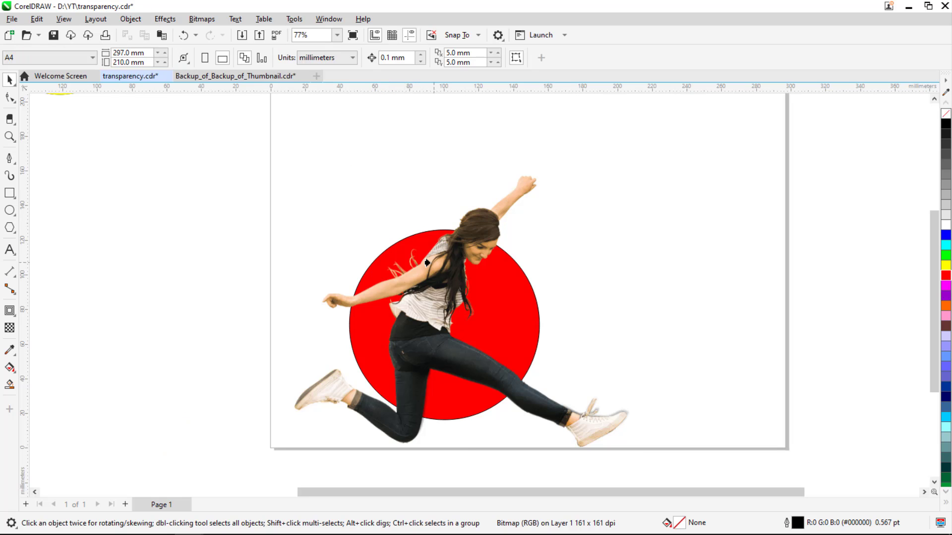
click(400, 284)
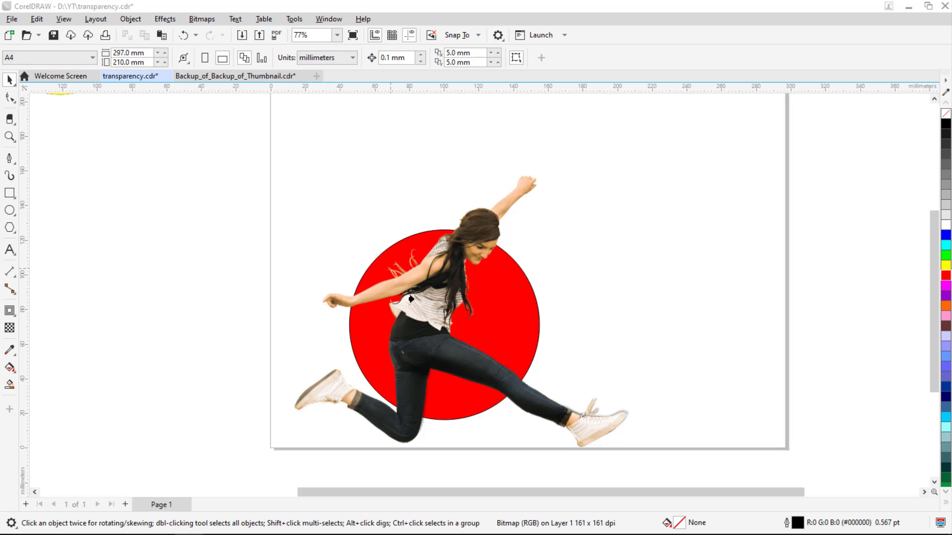
drag(467, 223, 378, 223)
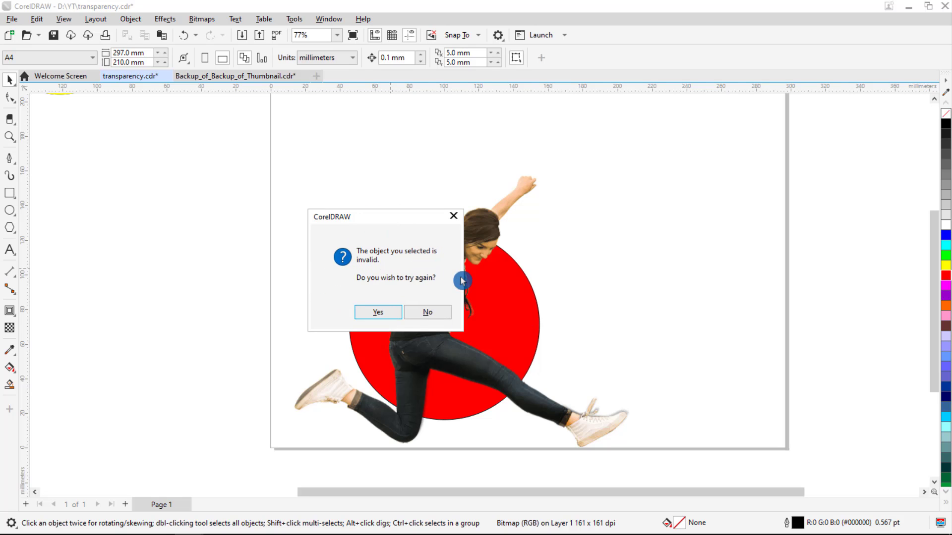
click(428, 316)
- Send the woman's photo behind the red circle
click(465, 245)
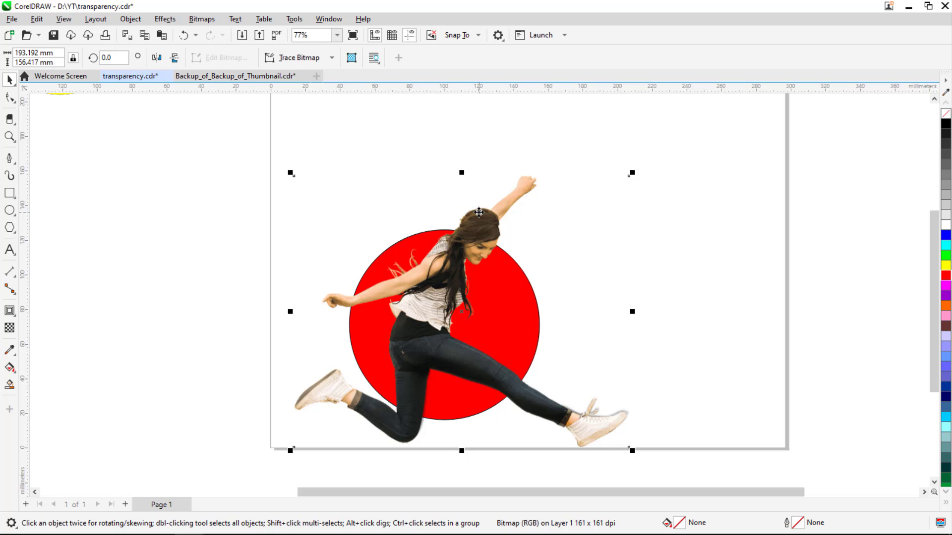
click(729, 277)
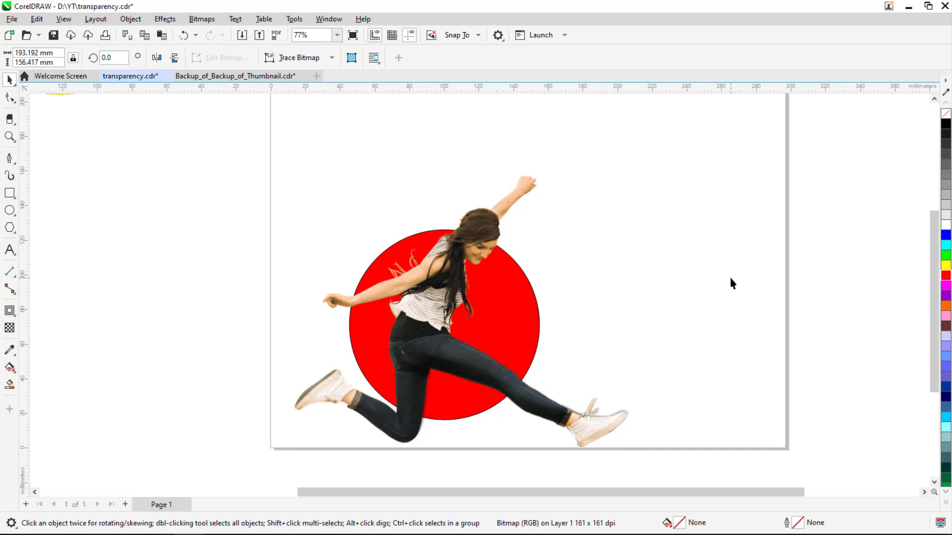
click(478, 225)
key(shift+Page_Down)
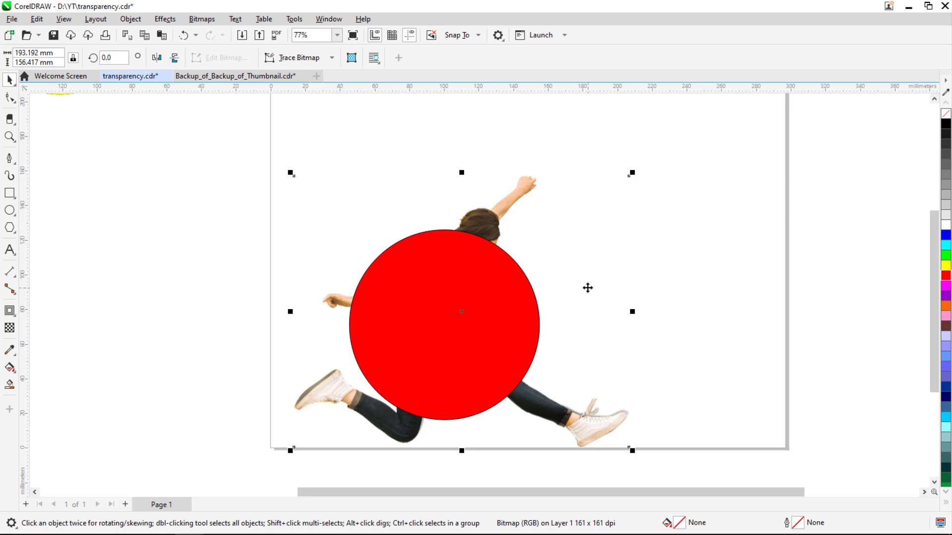
click(773, 323)
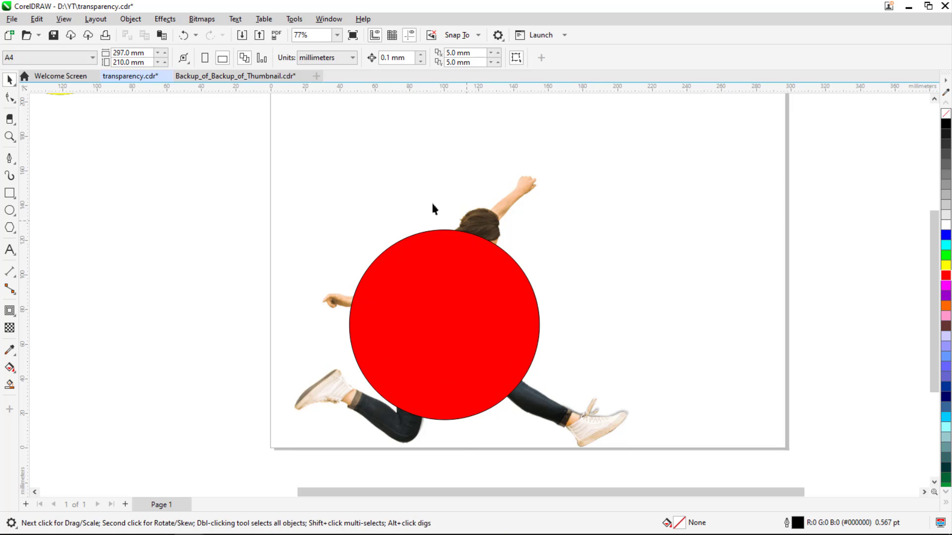
- Place the woman's photo inside the red circle as a PowerClip and move the clipped circle up toward the middle of the page
click(485, 217)
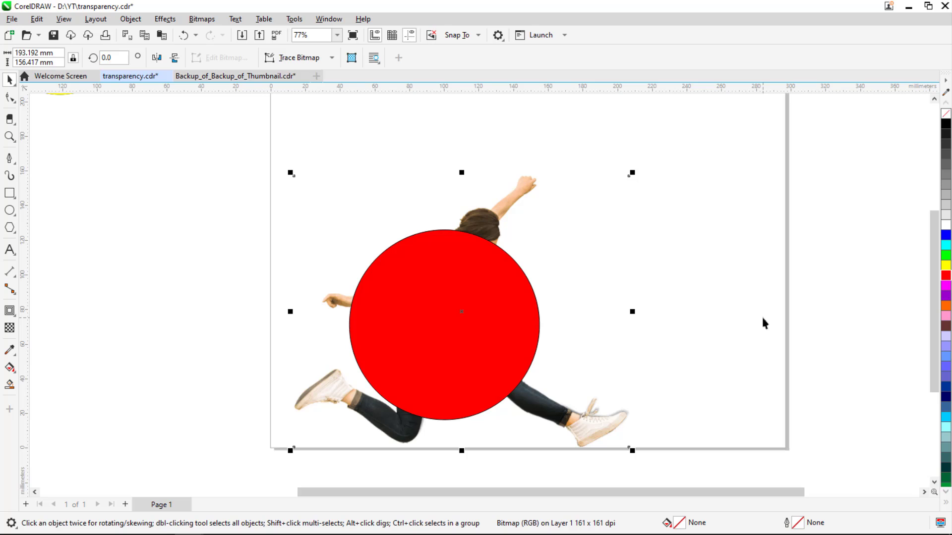
click(128, 18)
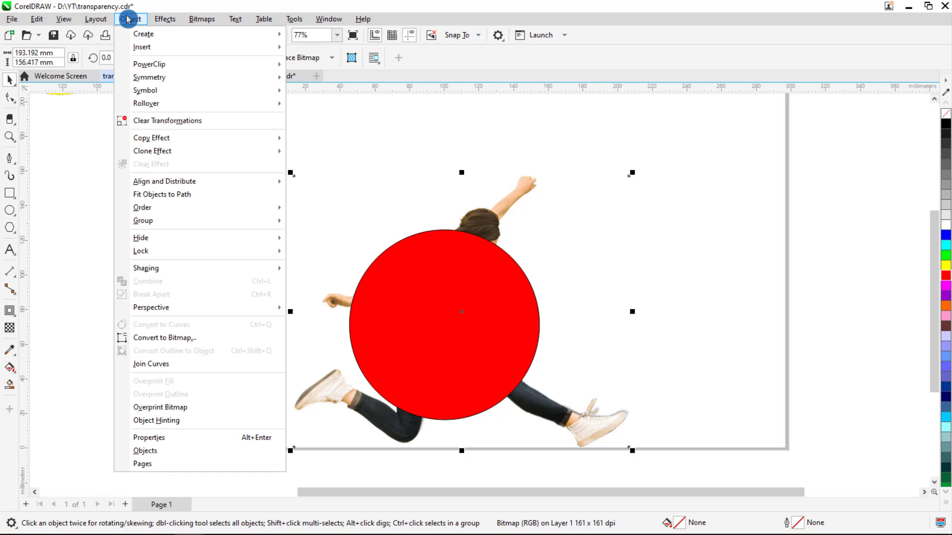
mouse_move(153, 64)
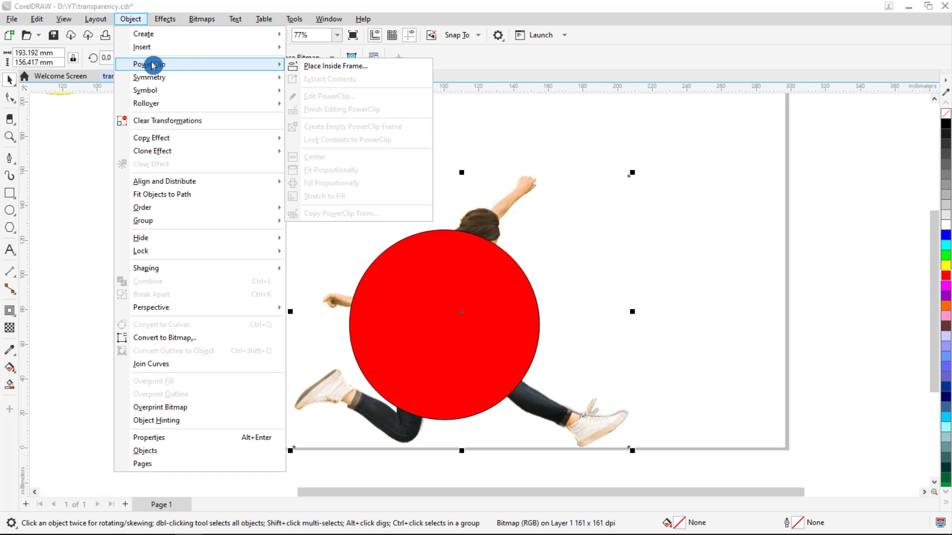
click(344, 64)
click(462, 341)
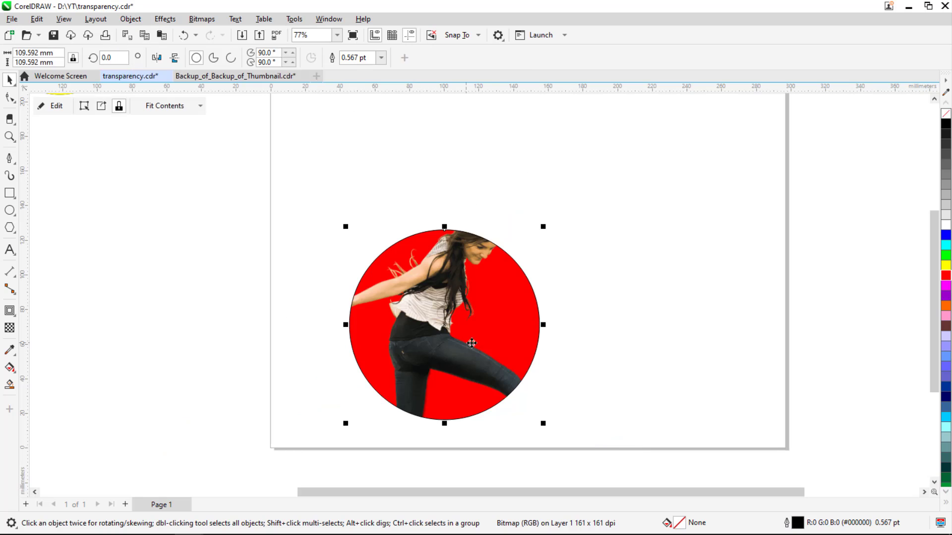
click(757, 347)
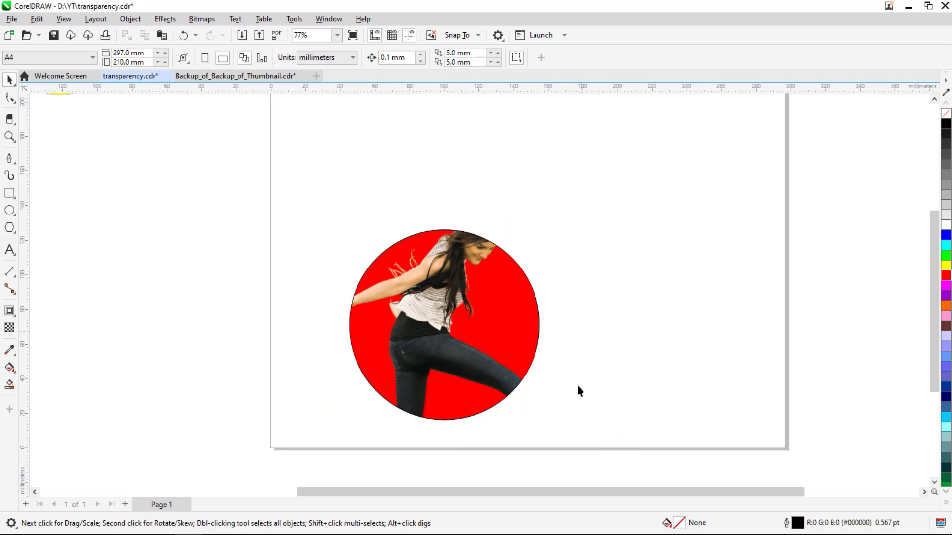
drag(432, 304, 469, 244)
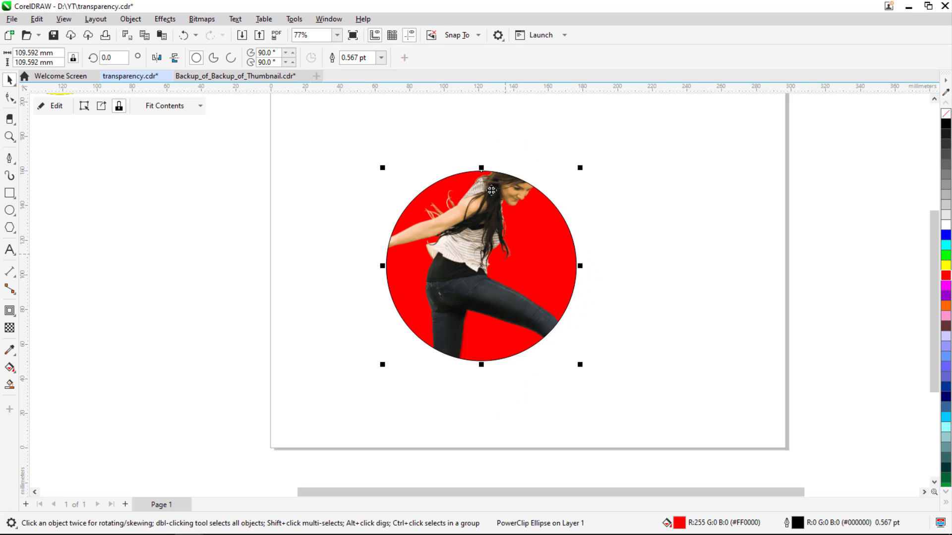
click(703, 285)
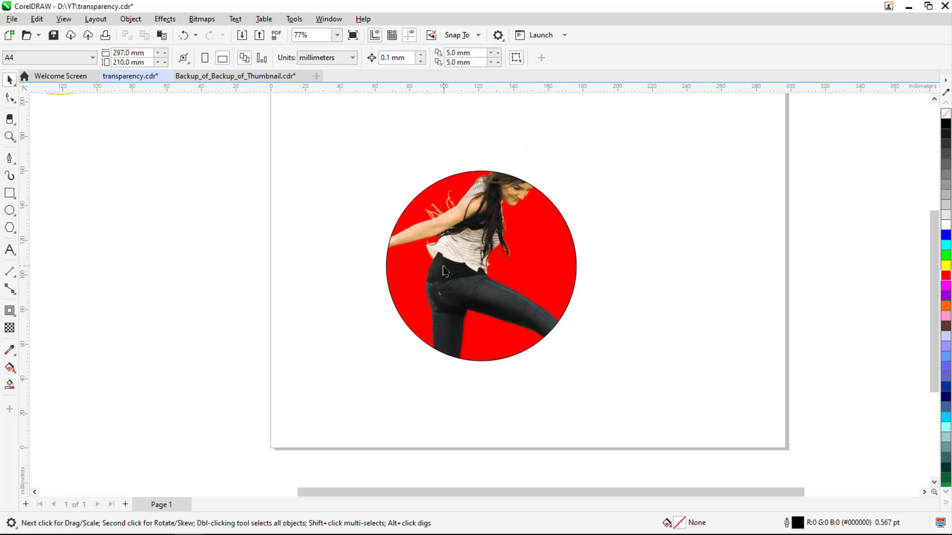
- Open the red circle's PowerClip contents for editing and copy the full photo of the woman
click(443, 265)
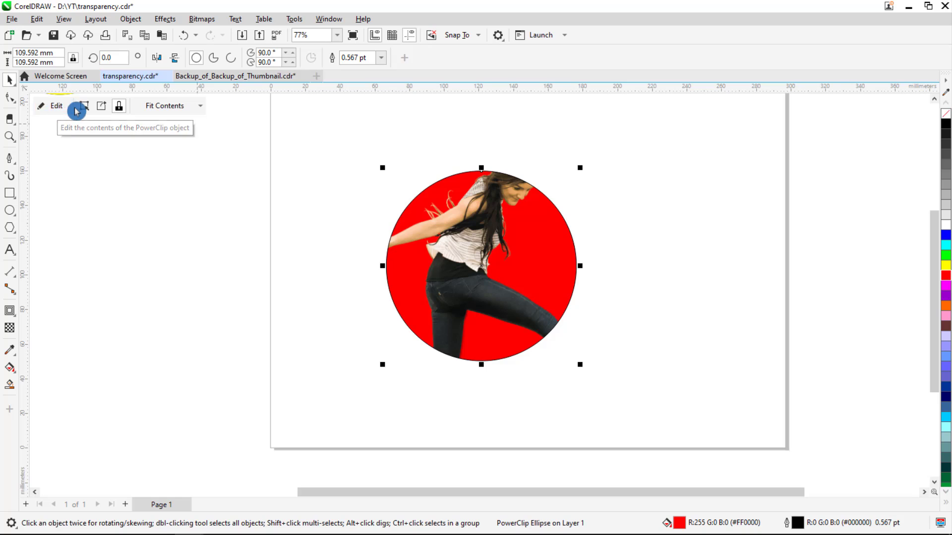
double_click(466, 253)
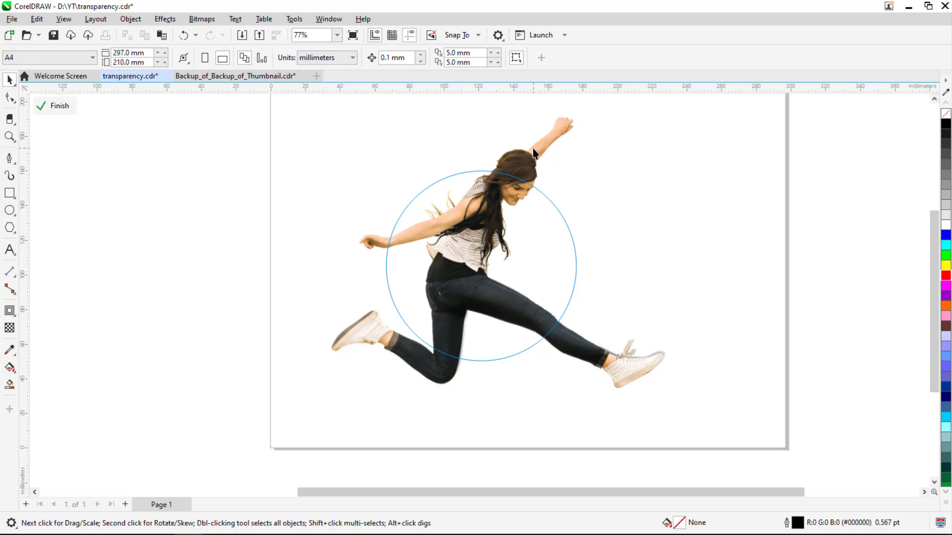
click(667, 207)
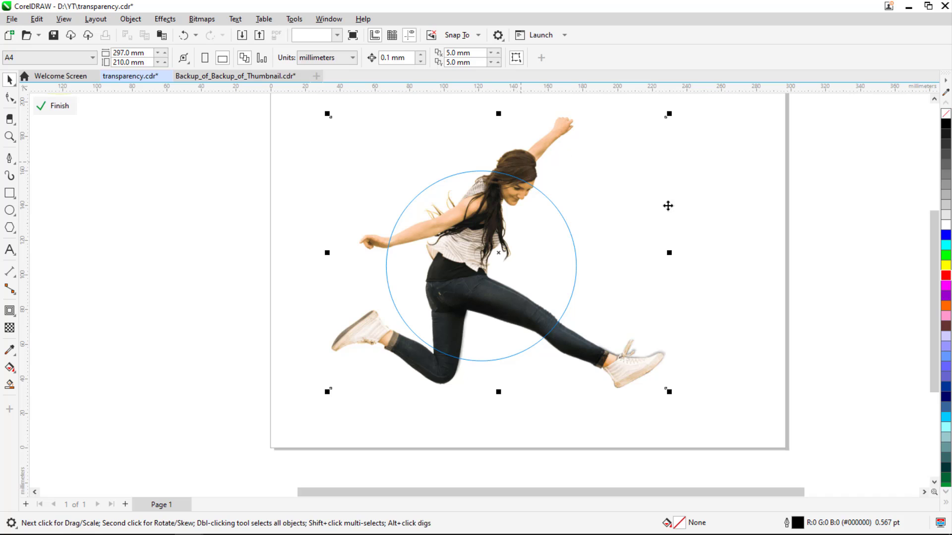
click(701, 263)
click(615, 378)
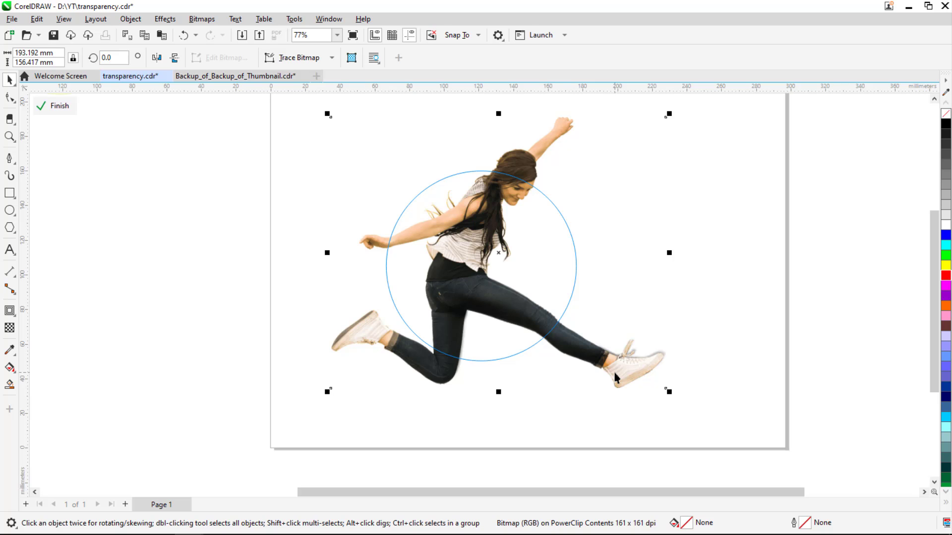
click(688, 340)
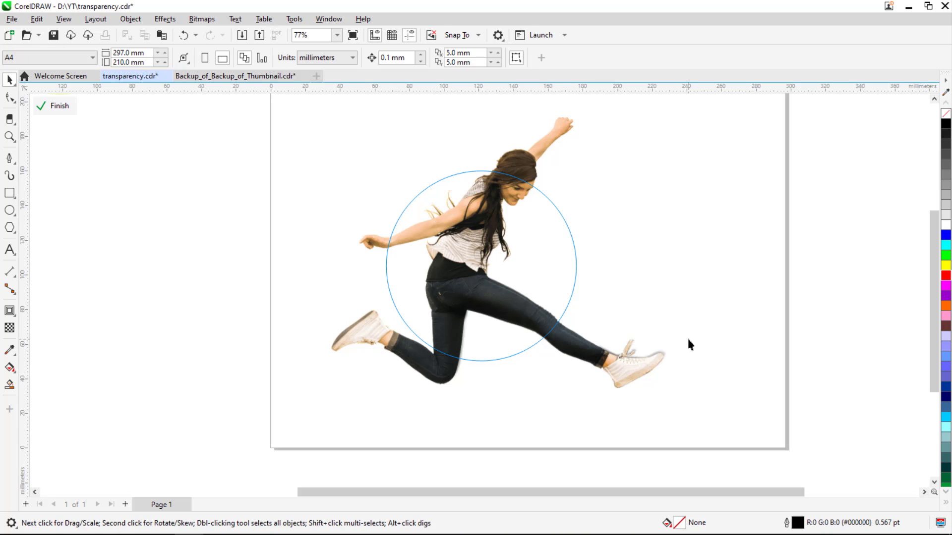
click(623, 379)
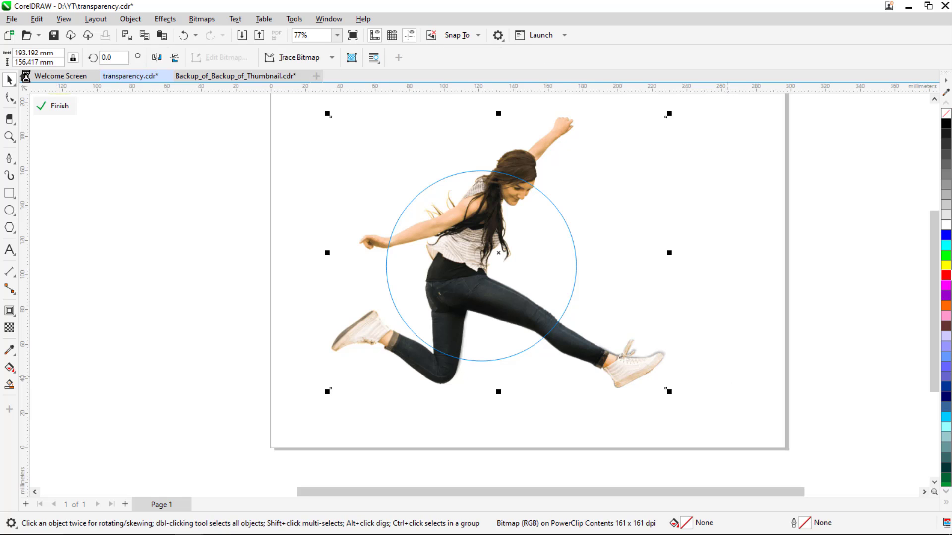
- Finish editing the PowerClip and paste the copied photo in the same position in front of the red circle
click(49, 107)
click(58, 108)
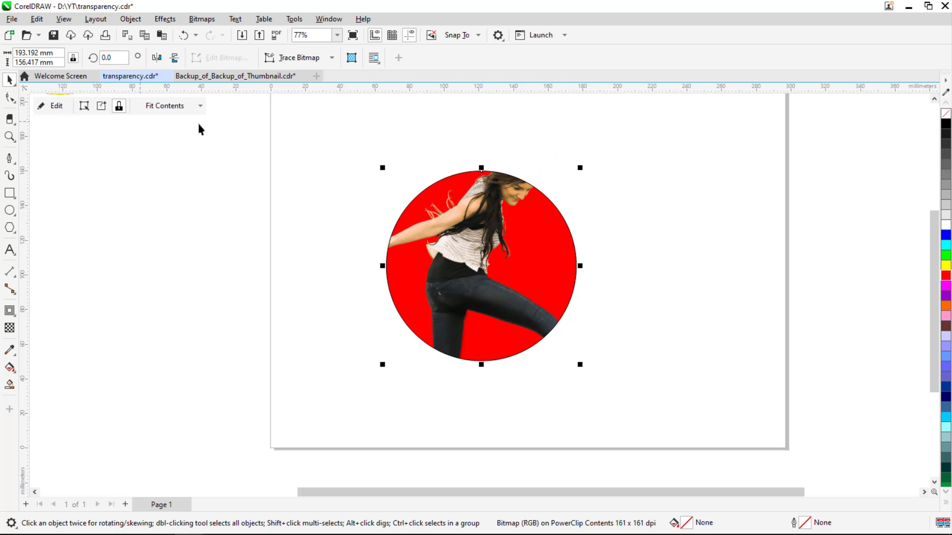
click(703, 287)
key(ctrl+z)
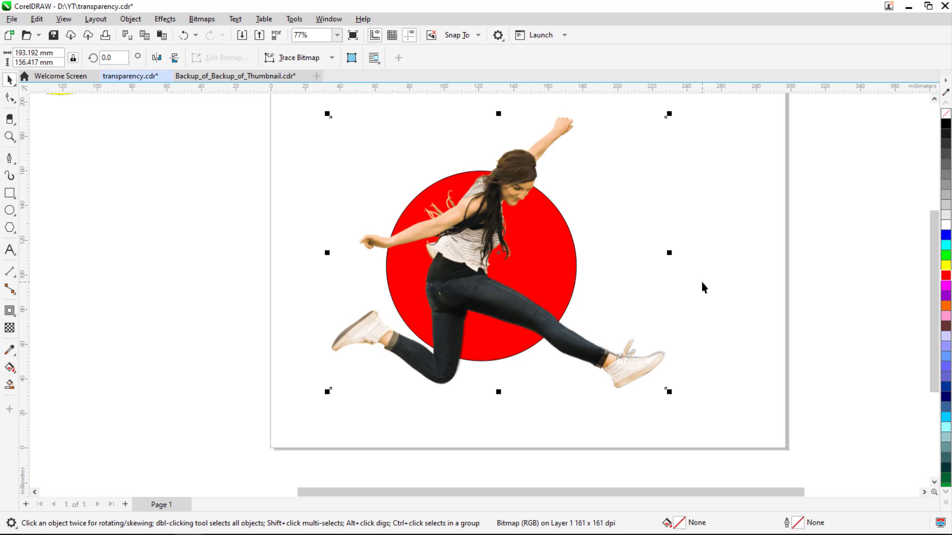
click(702, 284)
- Reshape the pasted photo's boundary with the Shape tool, raising its lower-left node to hide the back leg and lowering its lower-right node to keep the front shoe
click(500, 181)
click(5, 119)
click(9, 100)
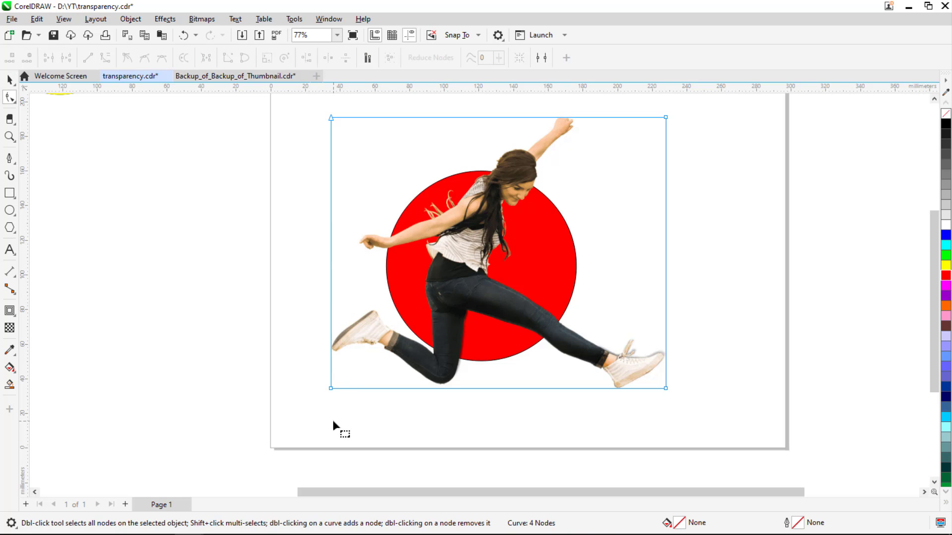
drag(331, 388, 343, 287)
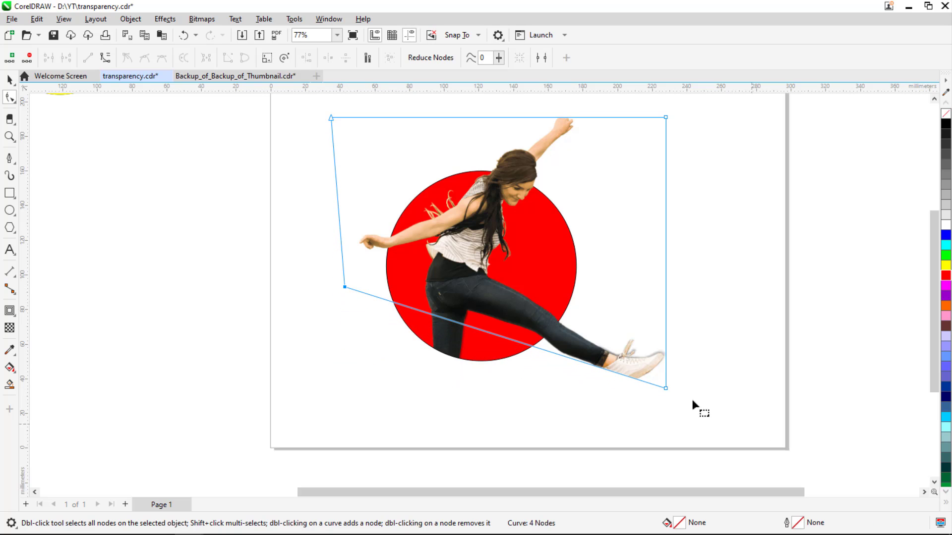
drag(666, 388, 670, 422)
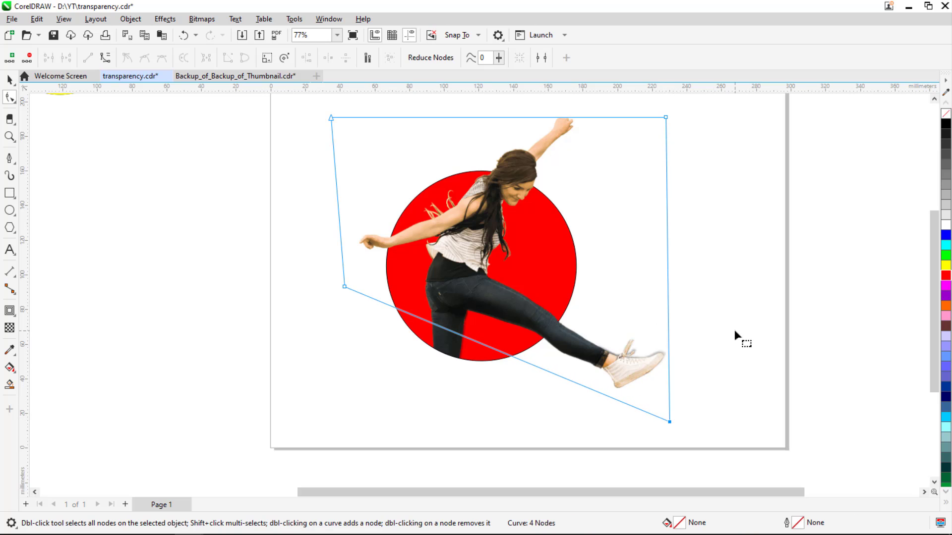
key(space)
click(727, 310)
- Move the cropped photo off the circle to expose the clipped photo underneath, and undo the move
key(F4)
key(z)
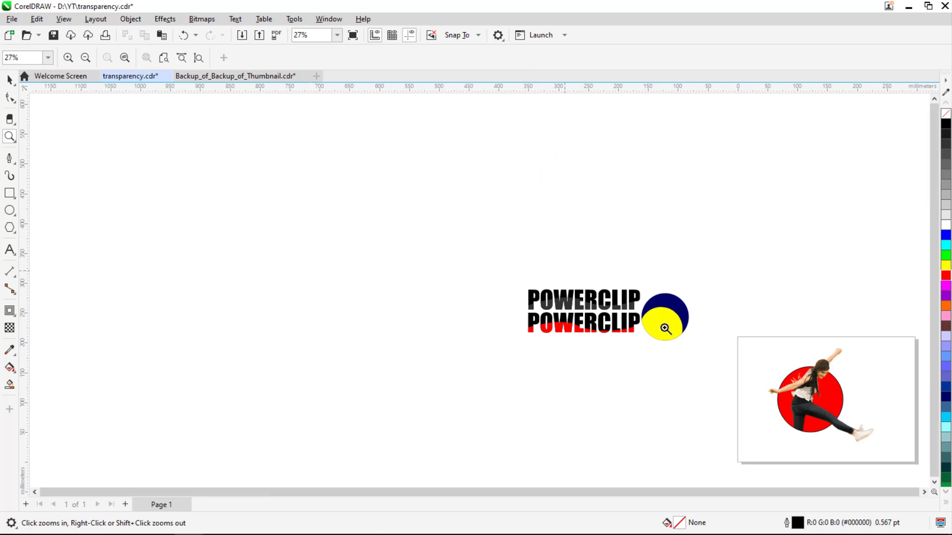
drag(748, 346, 885, 448)
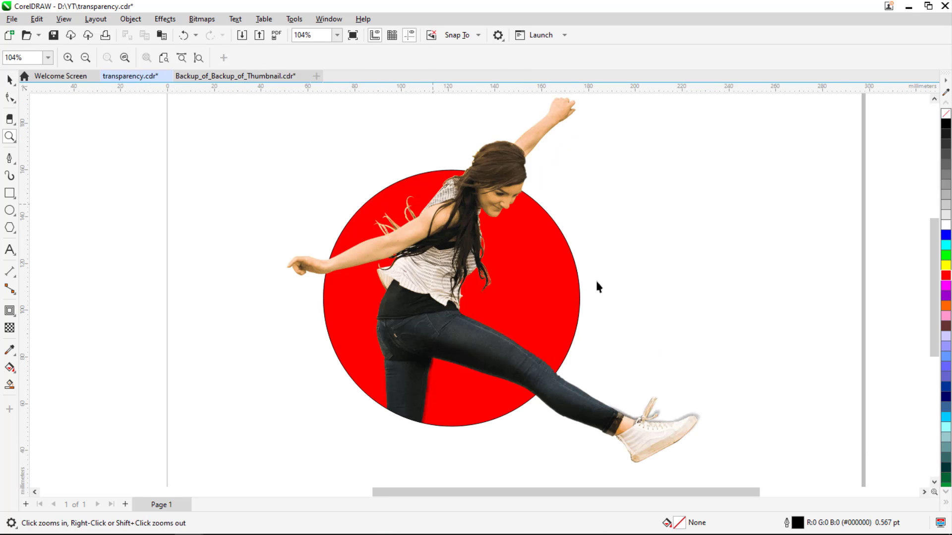
key(space)
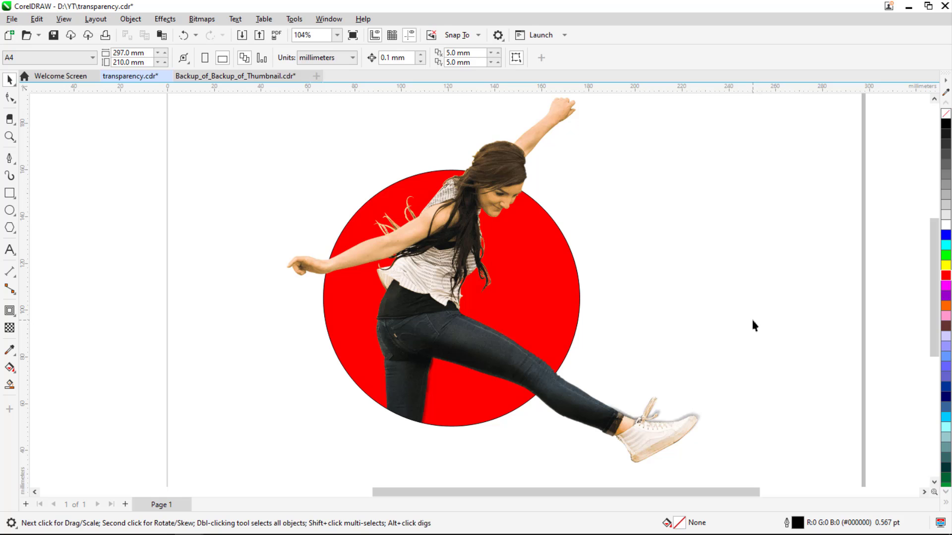
click(414, 244)
drag(414, 244, 806, 242)
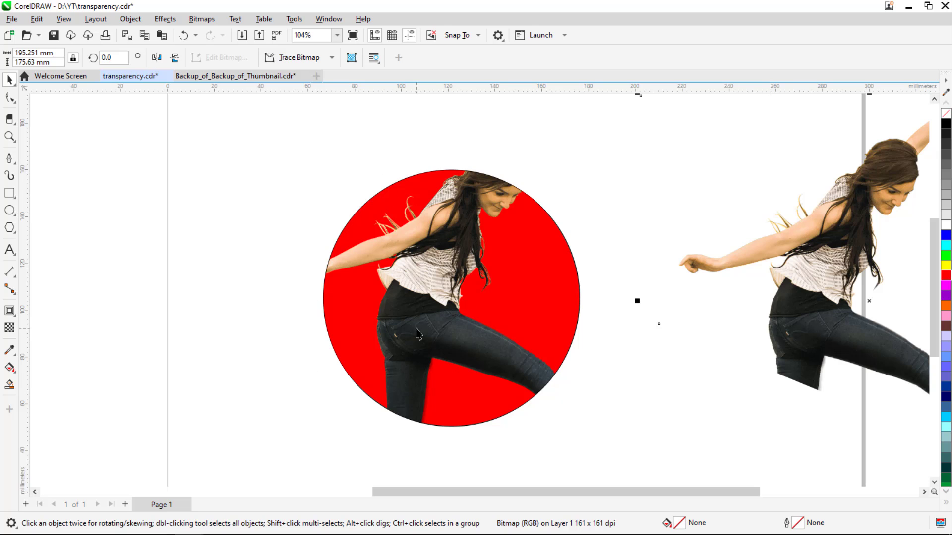
key(ctrl+z)
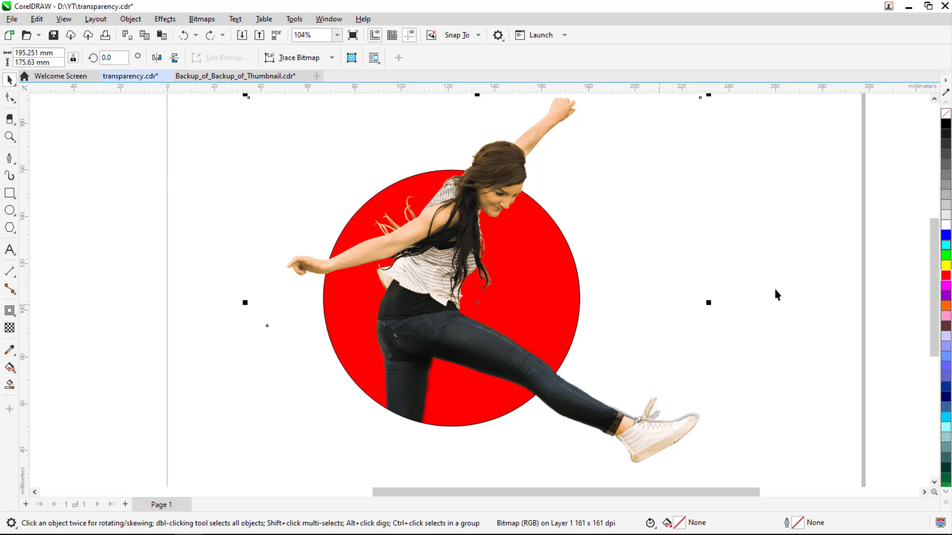
- Lower the cropped photo's lower-left boundary node to reveal the back leg, and raise the node again to hide it
click(466, 275)
click(467, 280)
click(11, 99)
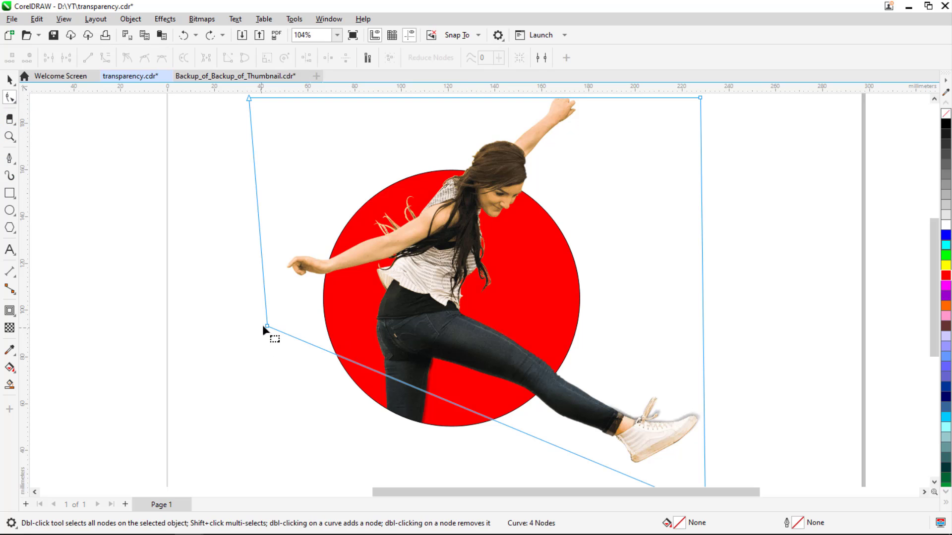
drag(266, 326, 238, 455)
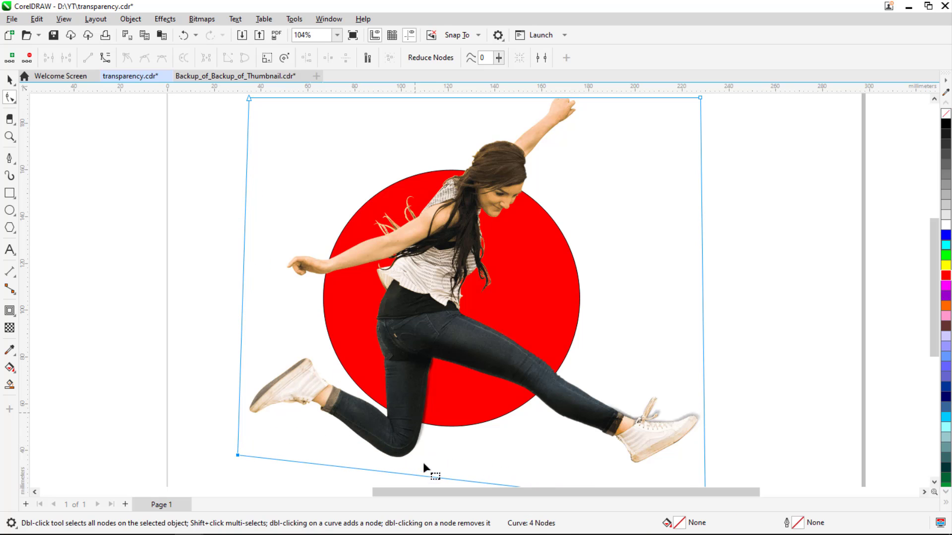
drag(236, 454, 256, 330)
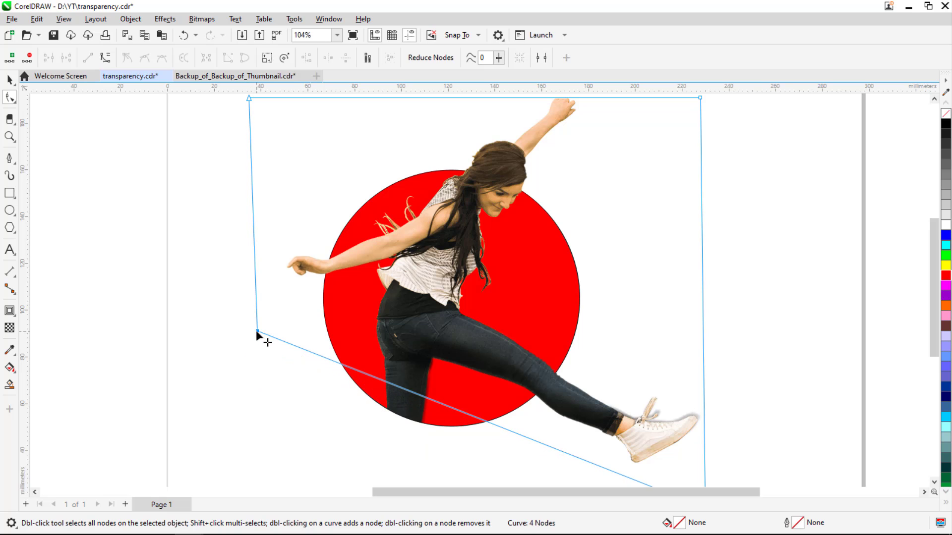
key(z)
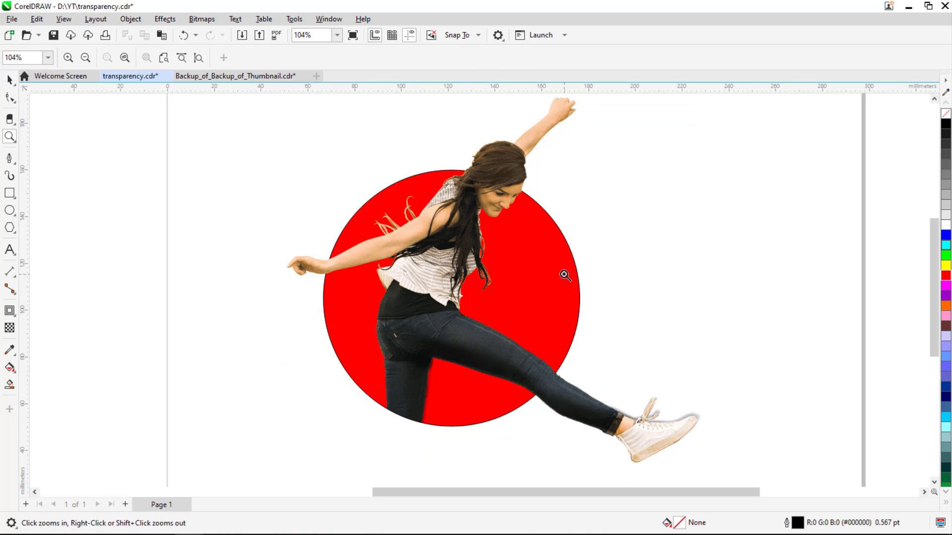
key(space)
click(568, 285)
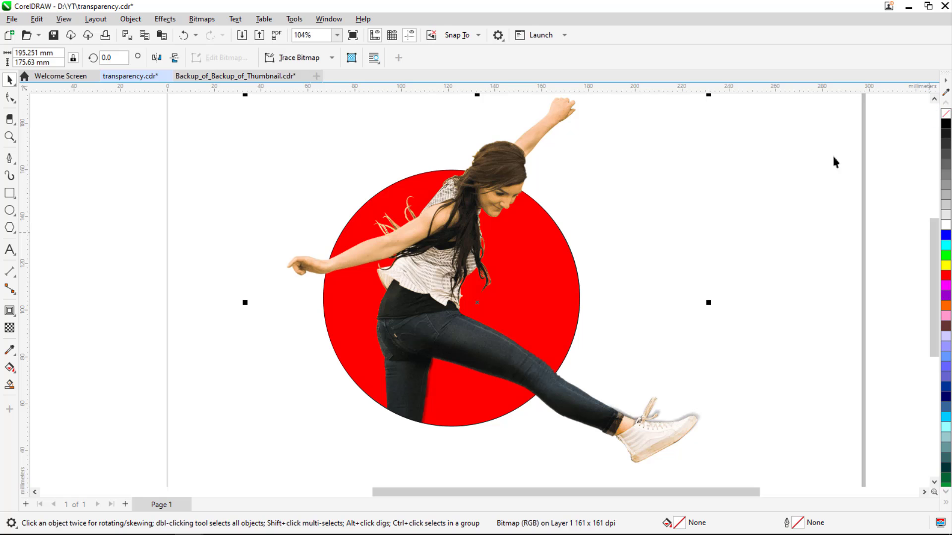
click(815, 238)
- Select the red PowerClip circle behind the woman and apply a linear fountain fill from red to white
key(z)
key(F4)
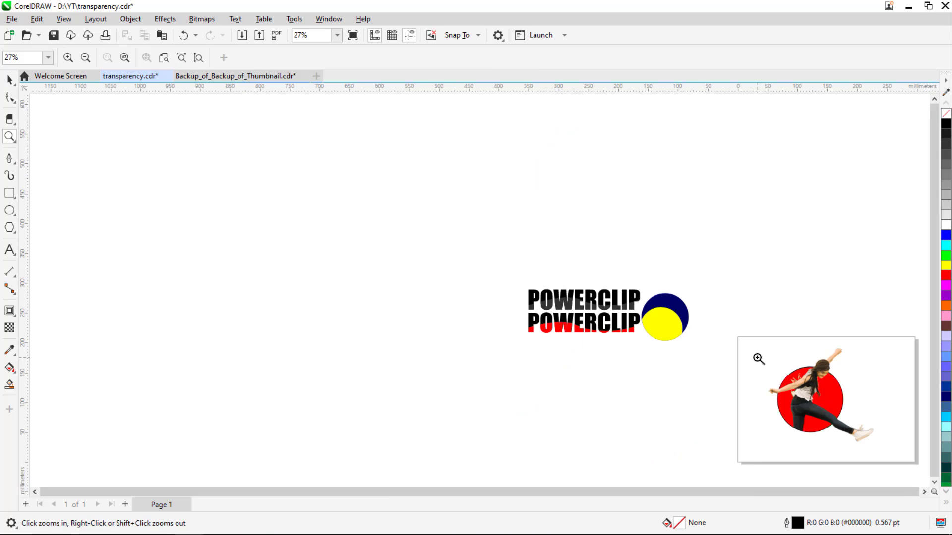
drag(757, 357, 897, 454)
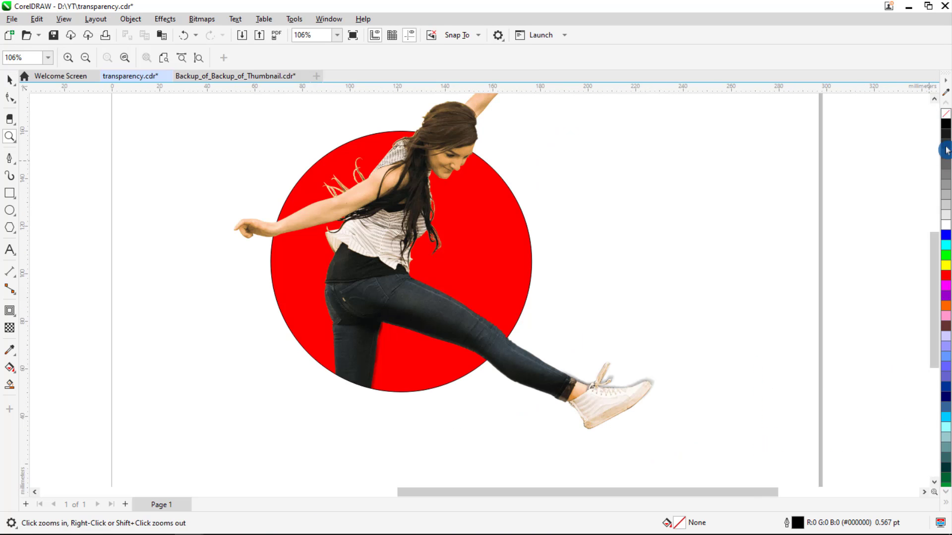
click(934, 100)
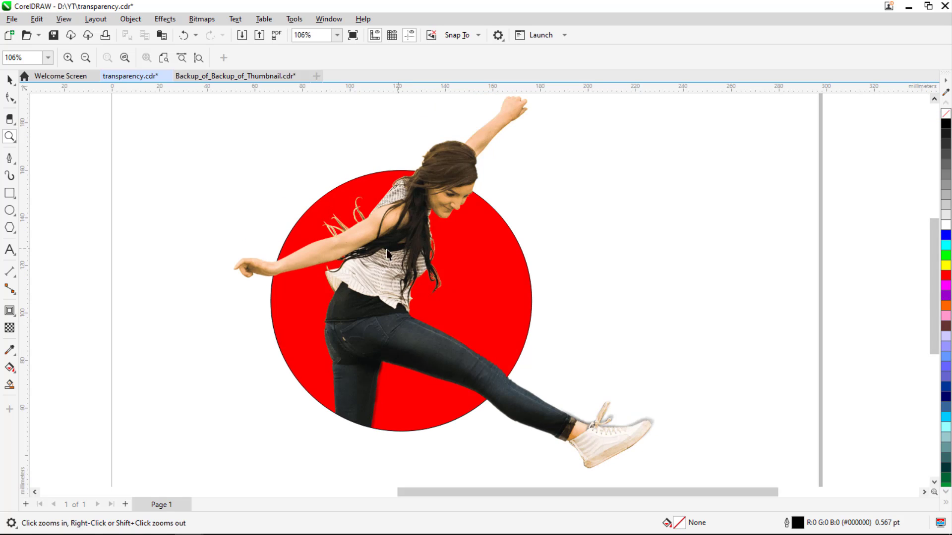
key(space)
click(323, 198)
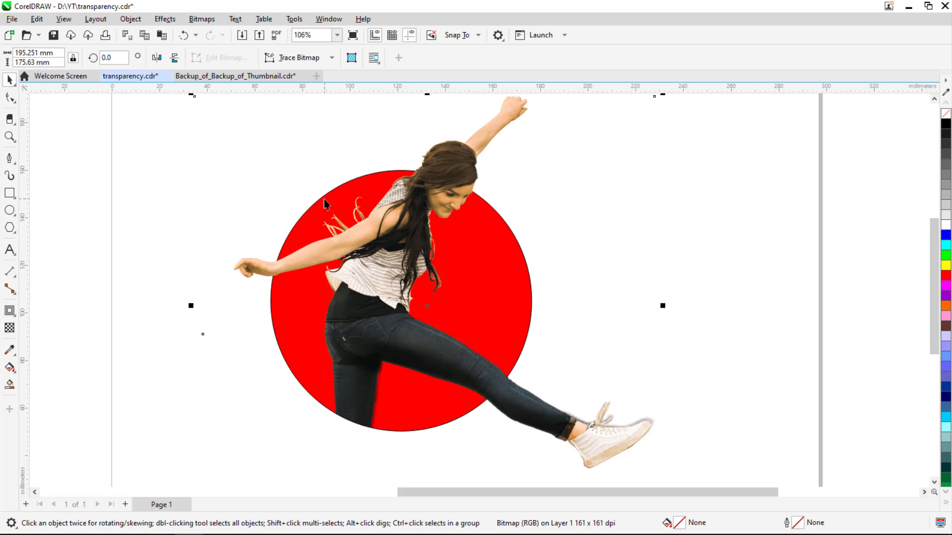
click(322, 199)
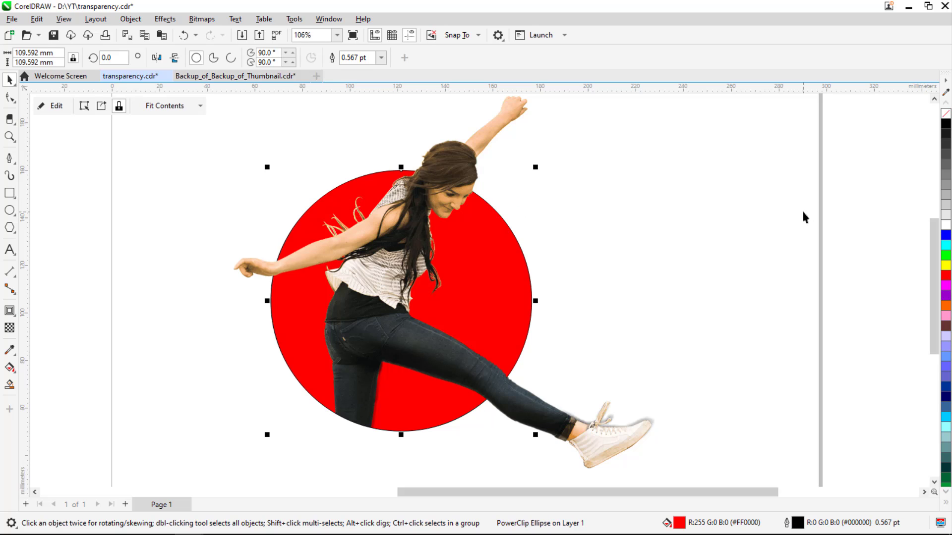
click(9, 366)
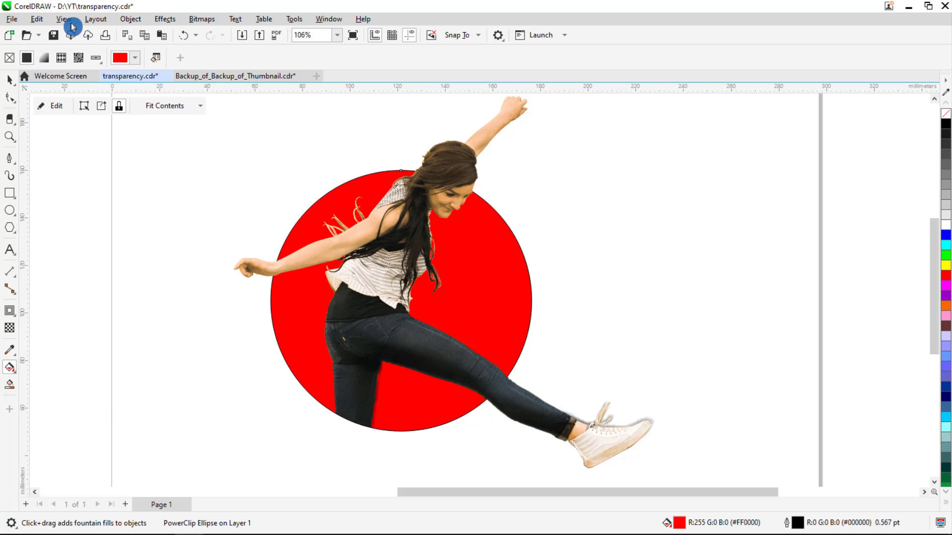
click(44, 57)
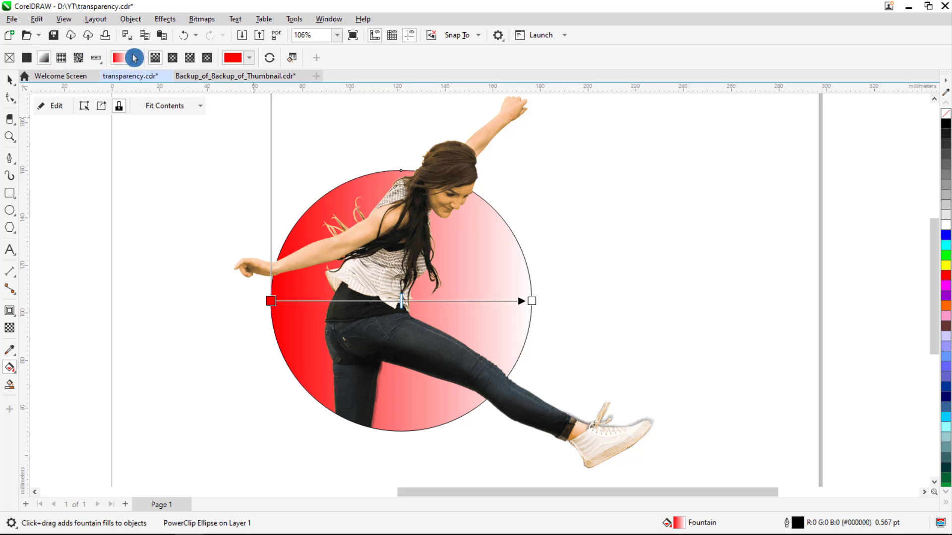
- Change the circle's fountain fill to elliptical and set its centre color node to red
click(173, 60)
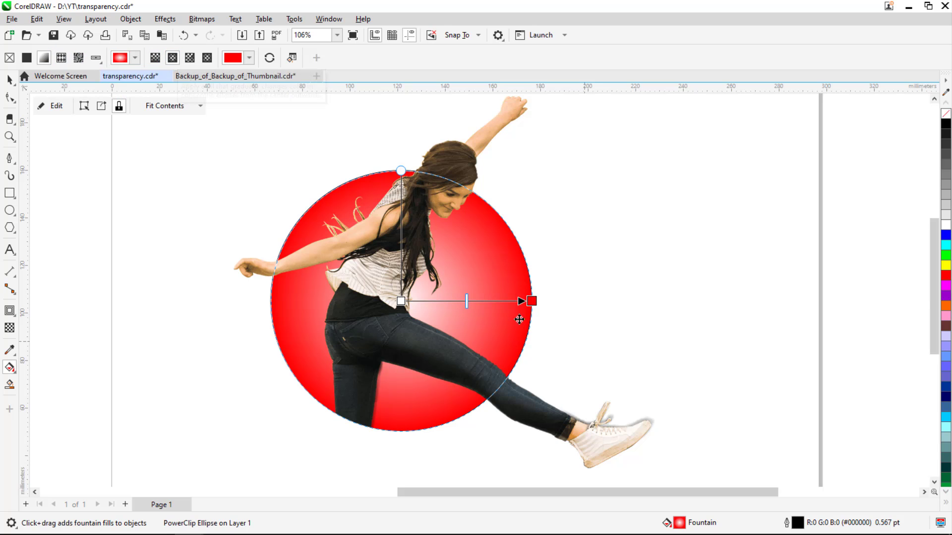
click(402, 301)
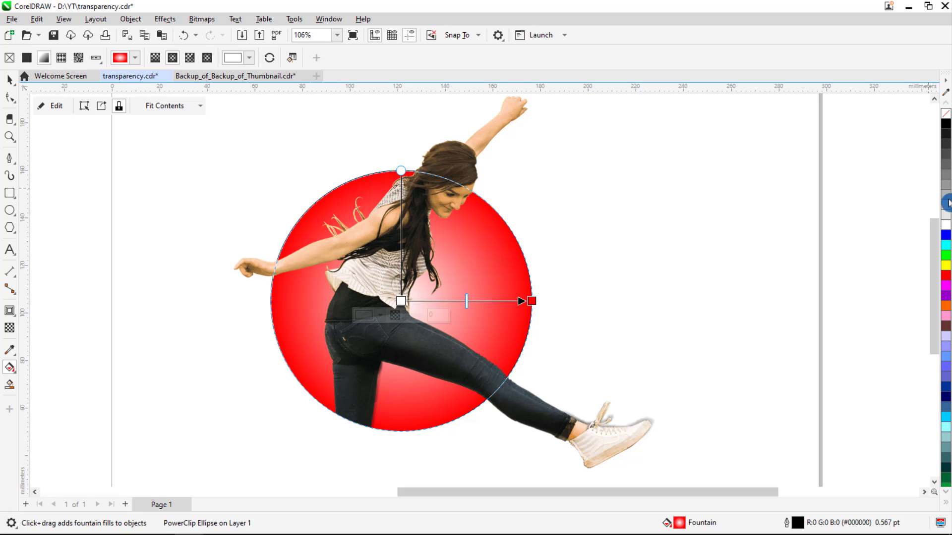
click(946, 278)
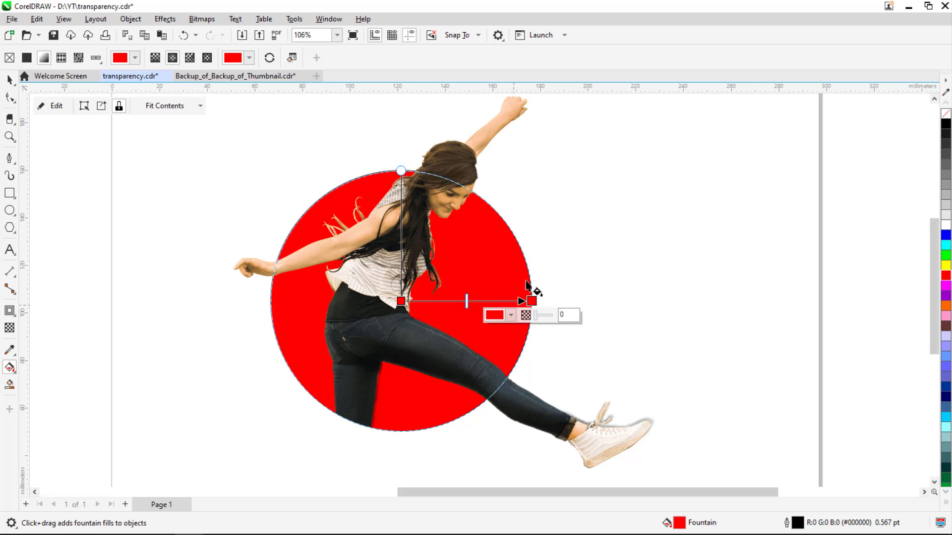
drag(535, 312, 535, 312)
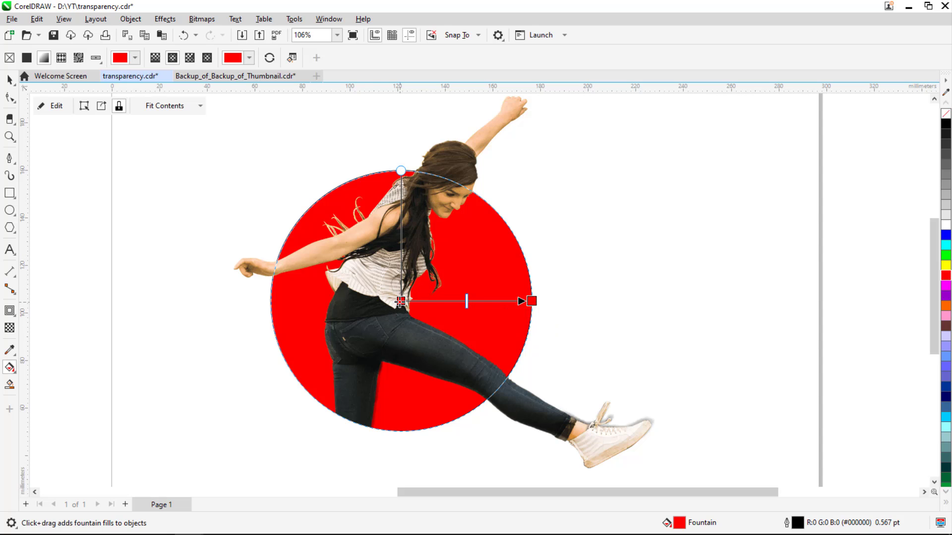
mouse_move(401, 301)
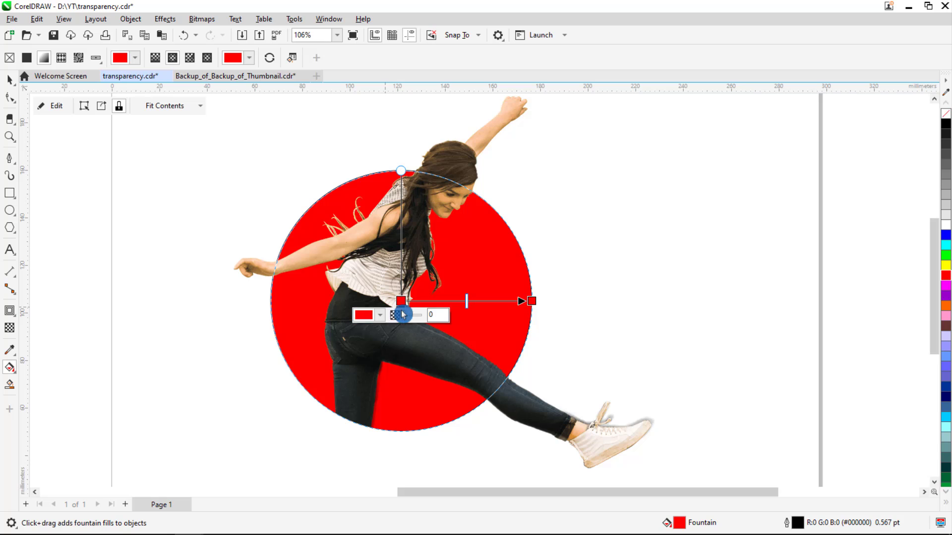
mouse_move(531, 300)
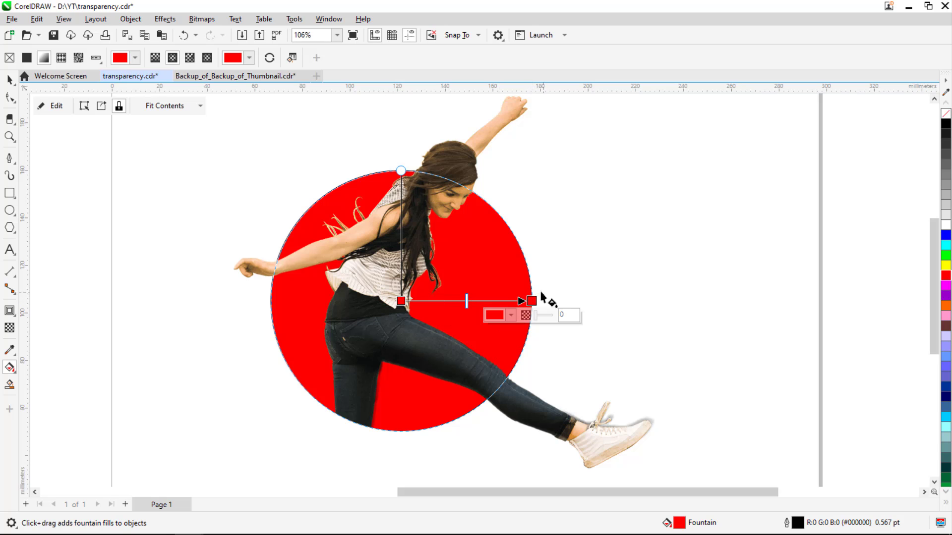
- Try a dark red from the node color picker on the fill's outer node, and undo the change
click(510, 316)
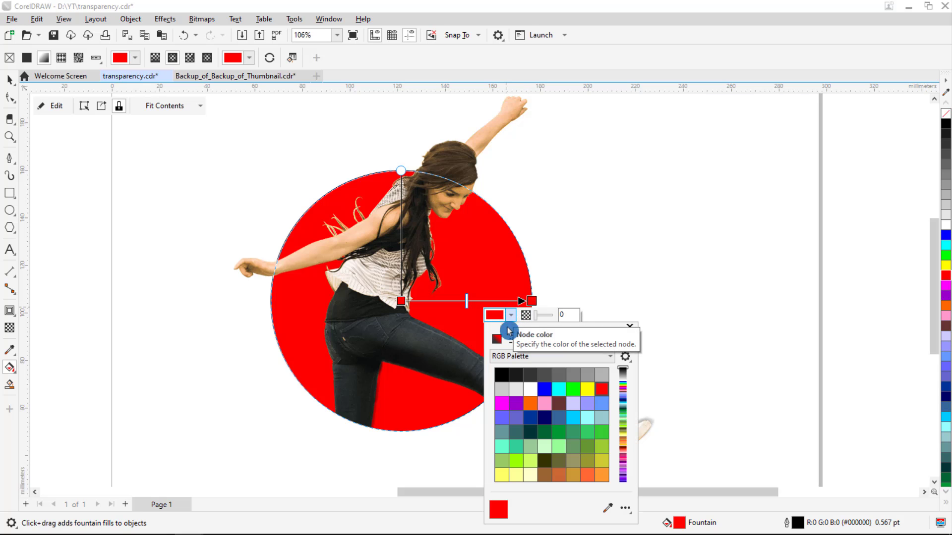
click(496, 341)
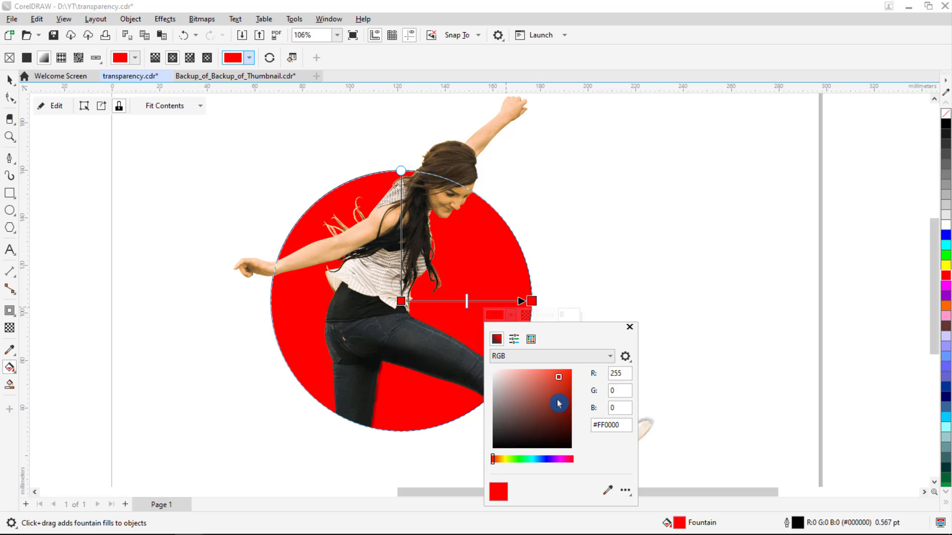
mouse_move(557, 399)
mouse_down()
mouse_move(566, 432)
mouse_move(566, 409)
mouse_up()
click(731, 303)
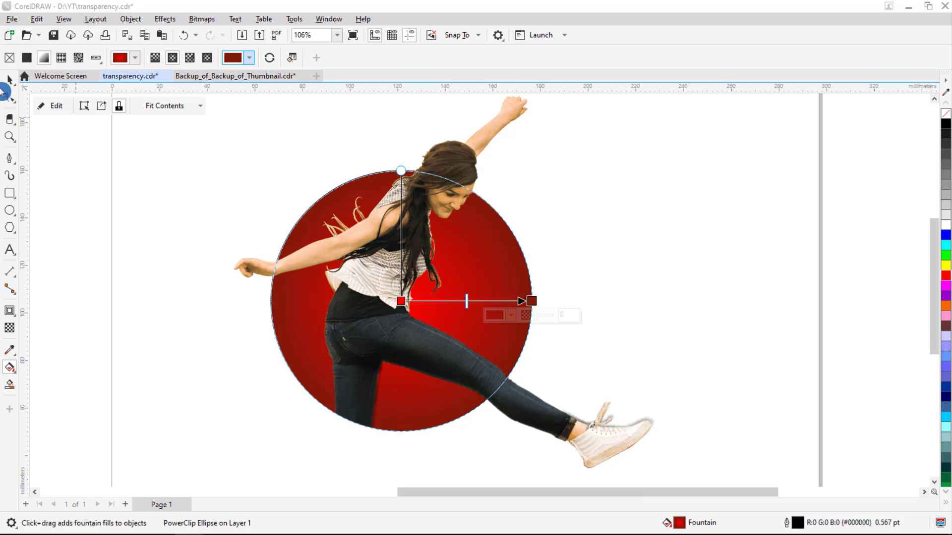
key(ctrl+z)
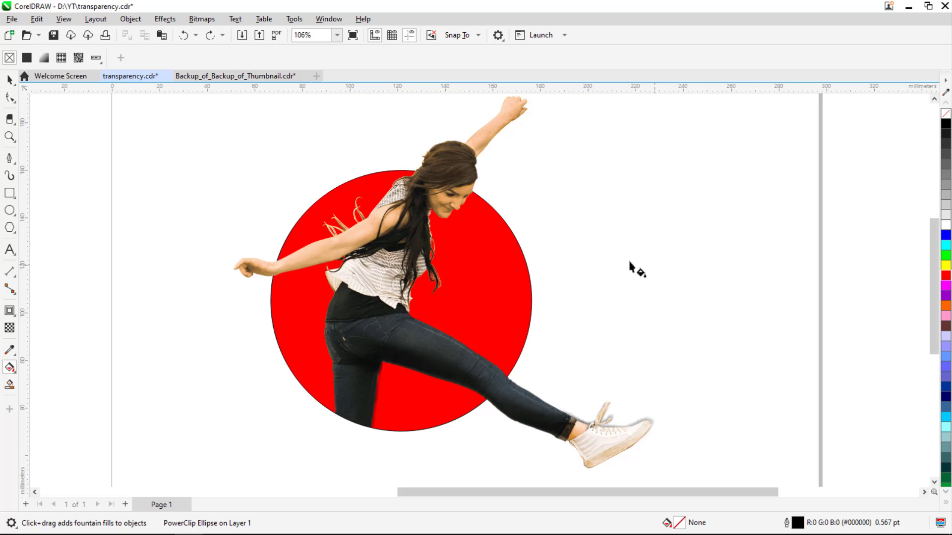
- Darken the outer node of the PowerClip circle's elliptical fill by gradually mixing in black, and shift the gradient midpoint outward
click(490, 291)
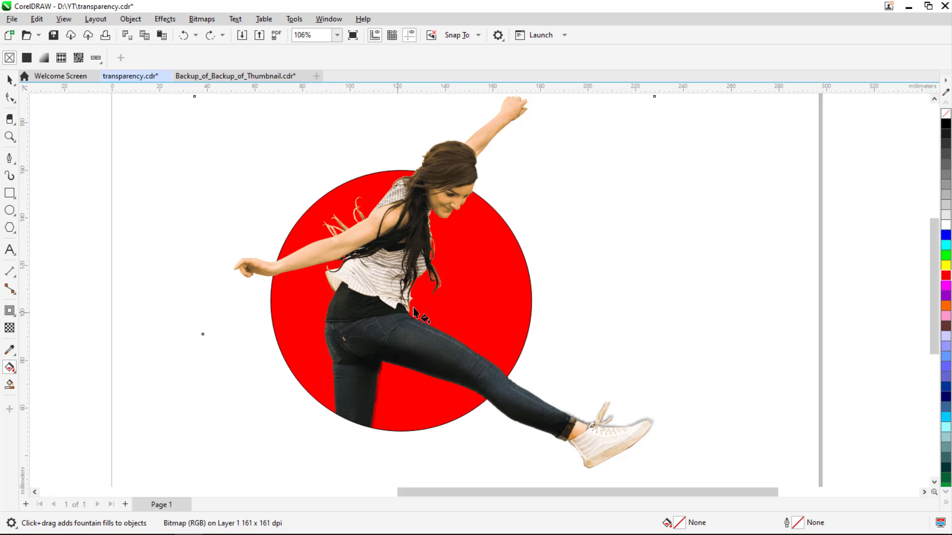
key(space)
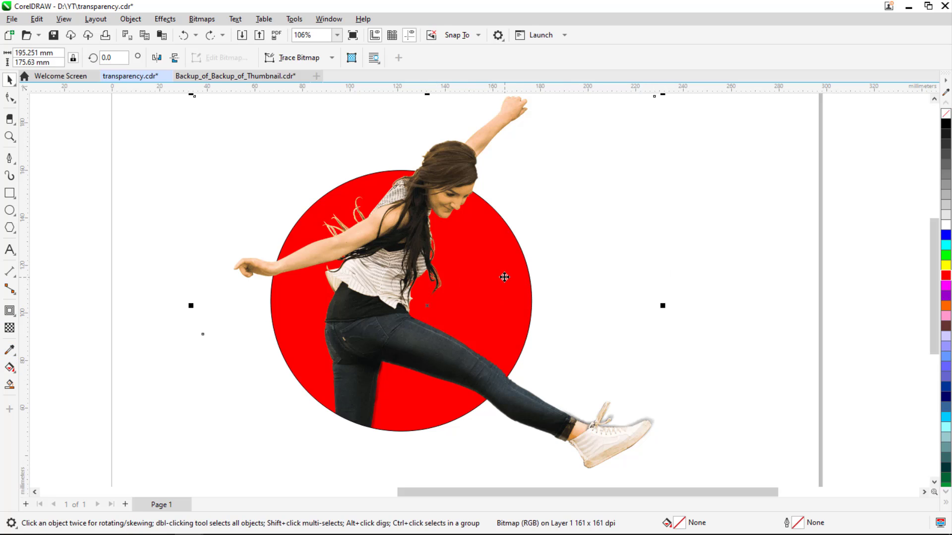
click(504, 277)
alt+click(504, 277)
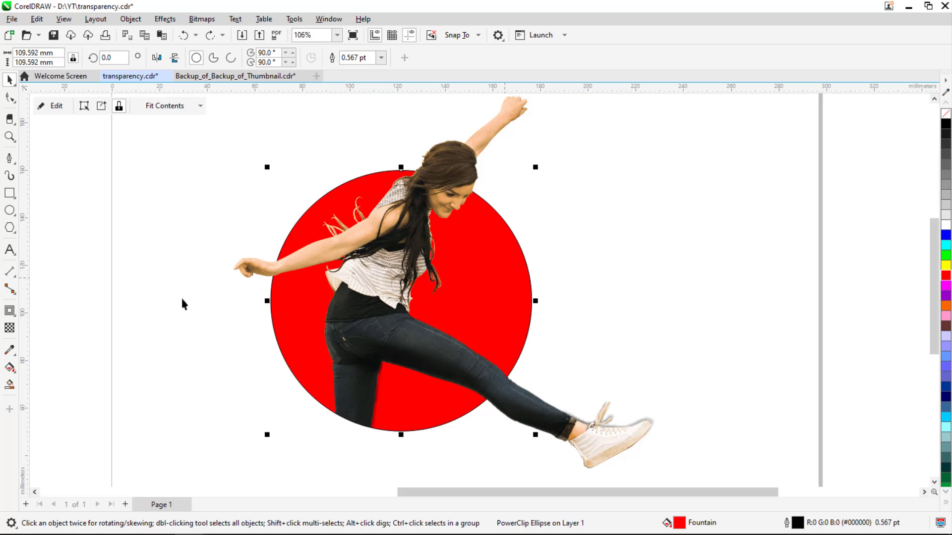
click(13, 365)
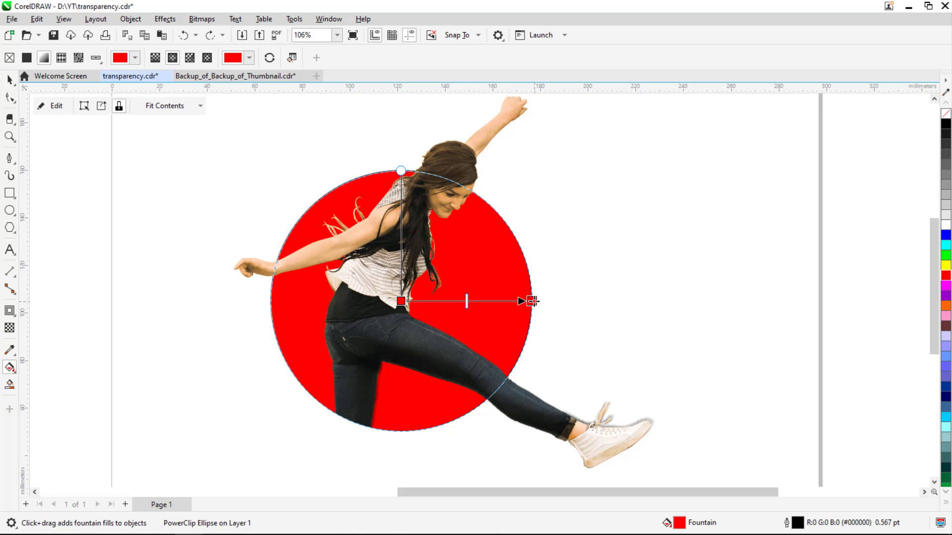
click(530, 301)
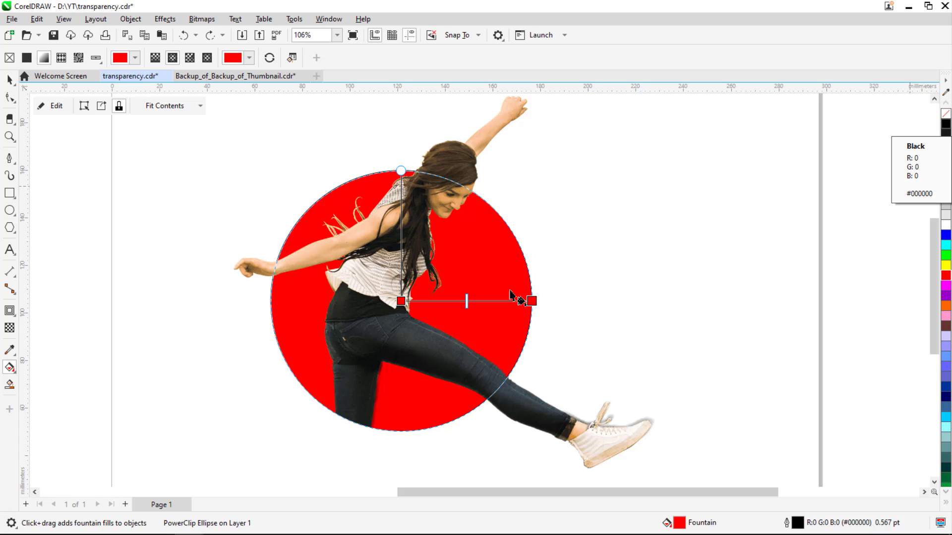
click(945, 131)
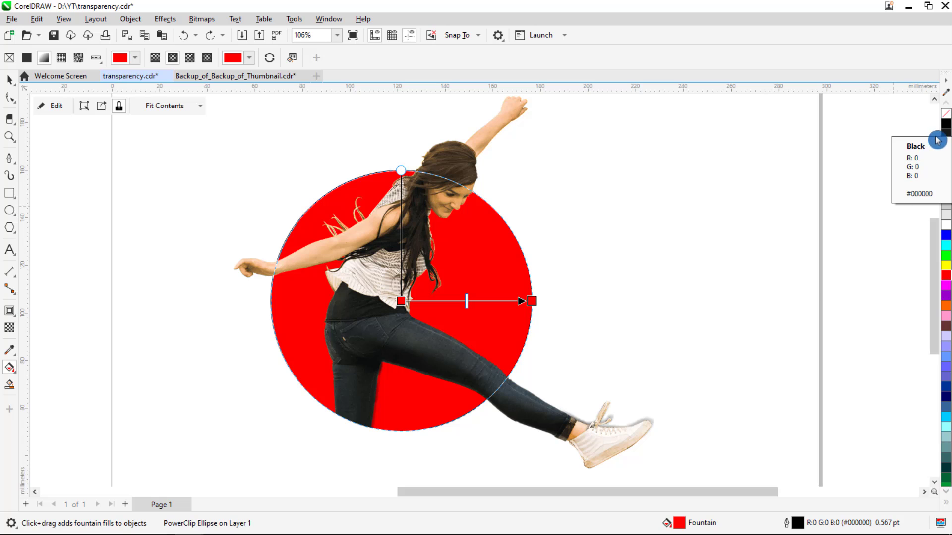
ctrl+click(946, 129)
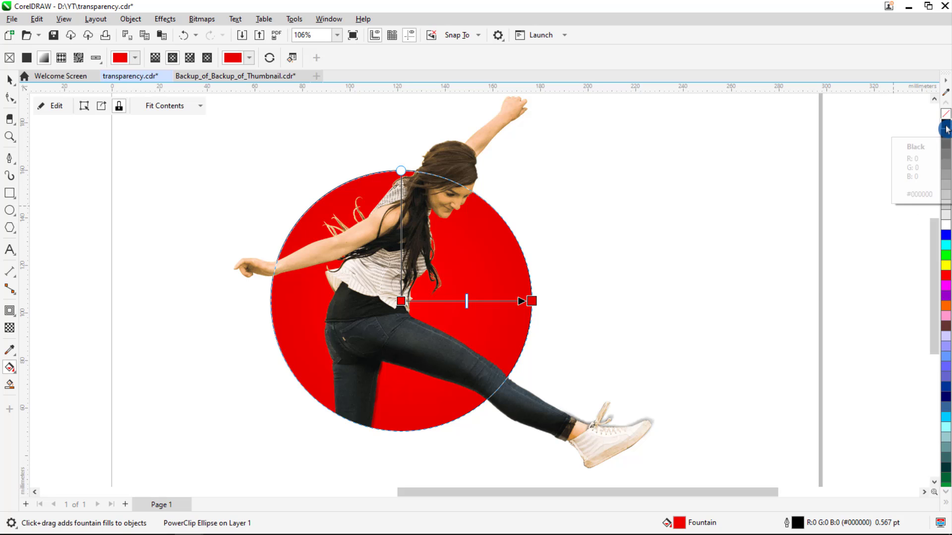
ctrl+click(946, 130)
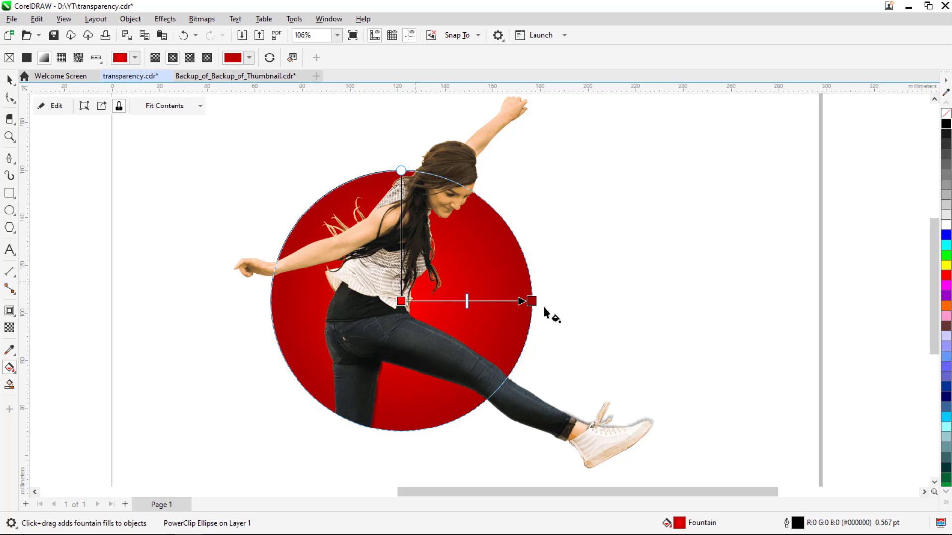
drag(466, 304, 492, 300)
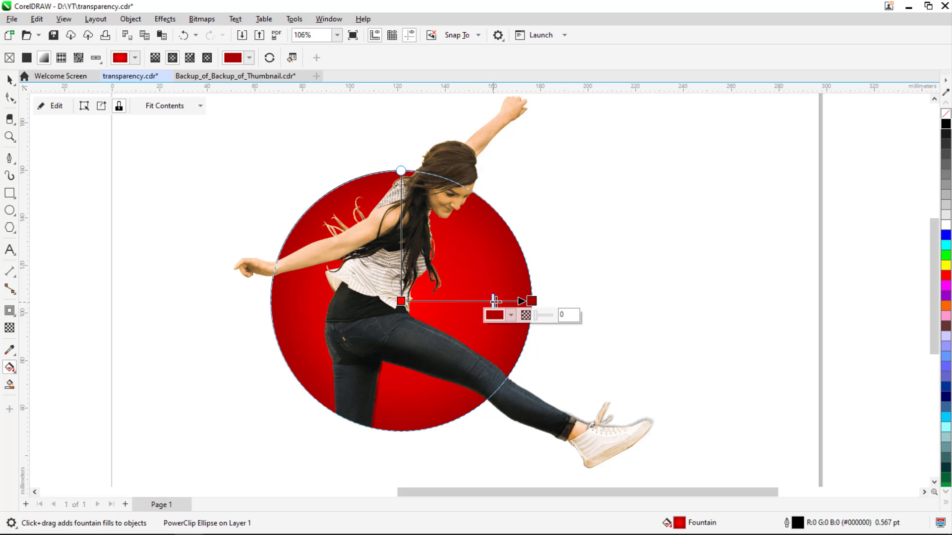
- Replace the PowerClip circle's black outline with a thick white one
click(9, 79)
right_click(945, 115)
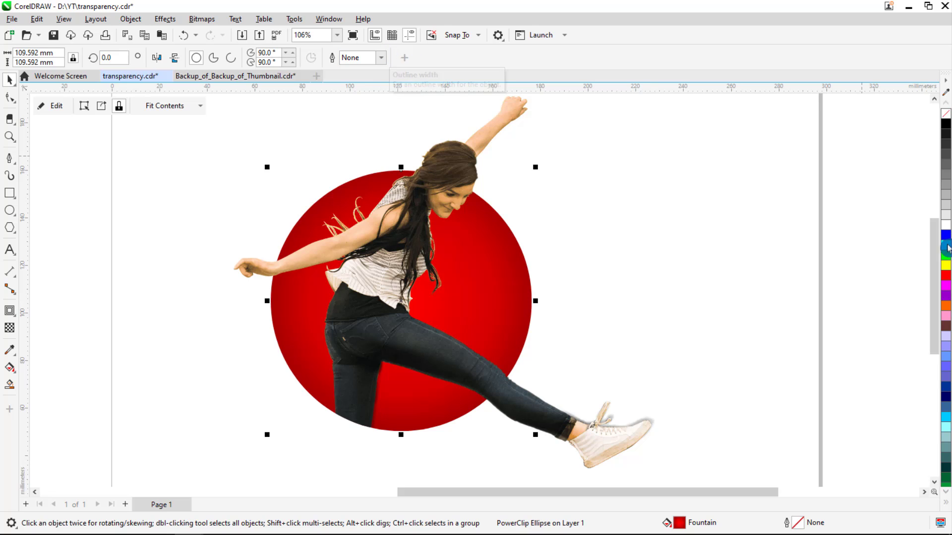
right_click(946, 225)
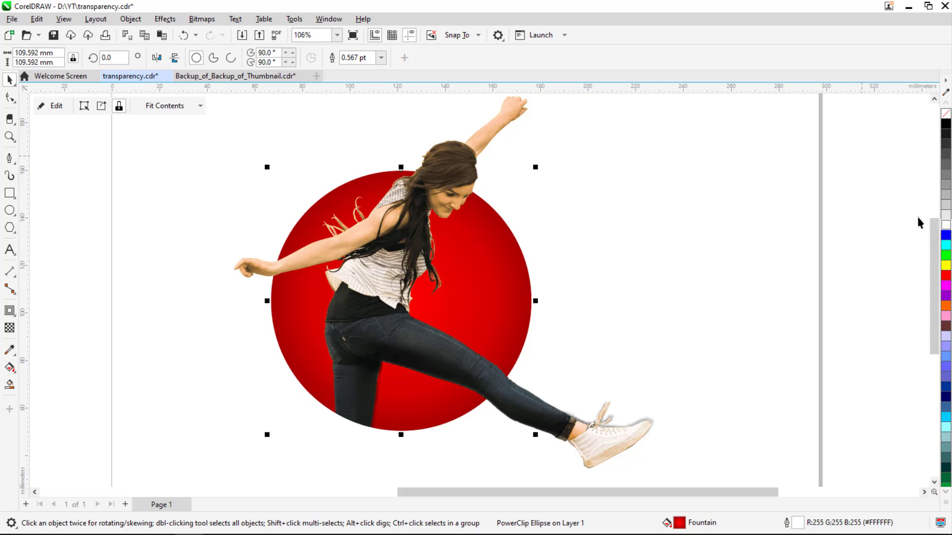
click(382, 58)
click(362, 165)
key(F4)
key(z)
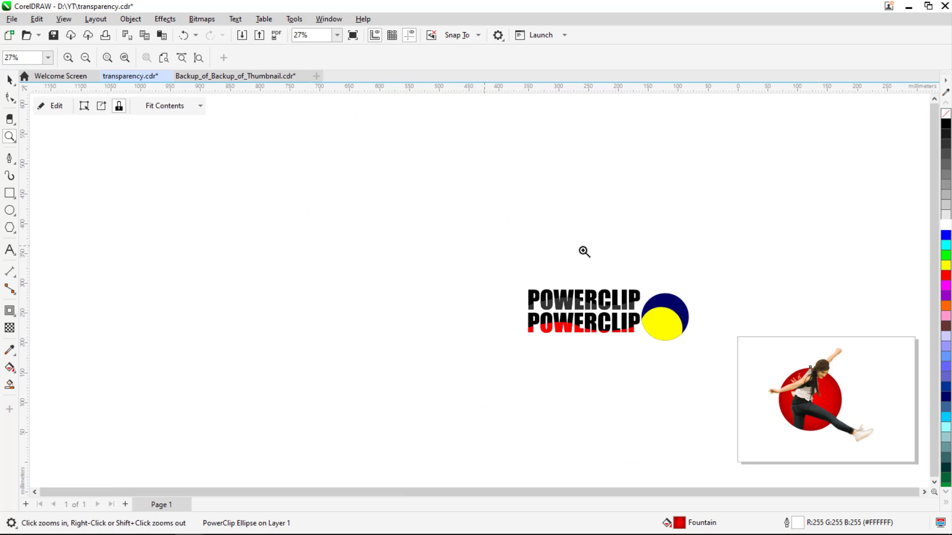
drag(733, 321, 871, 452)
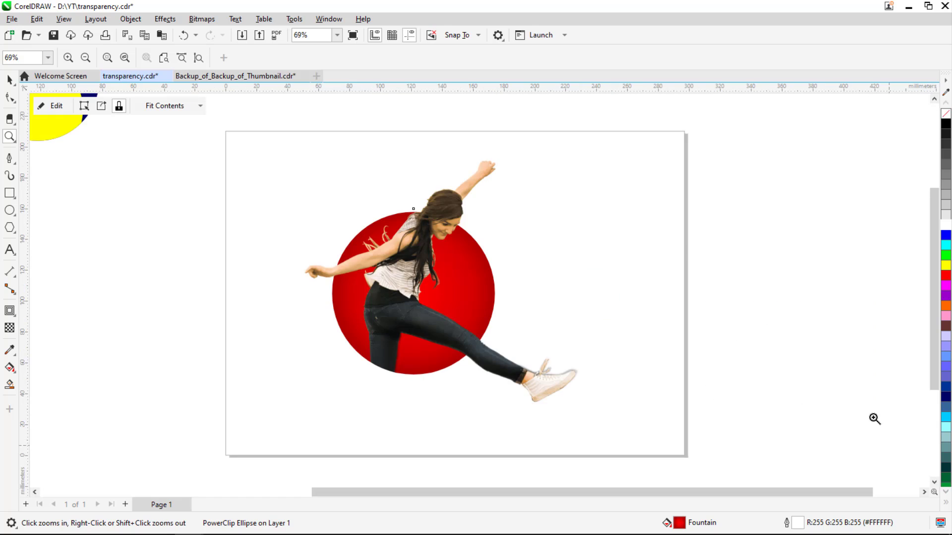
key(space)
click(540, 108)
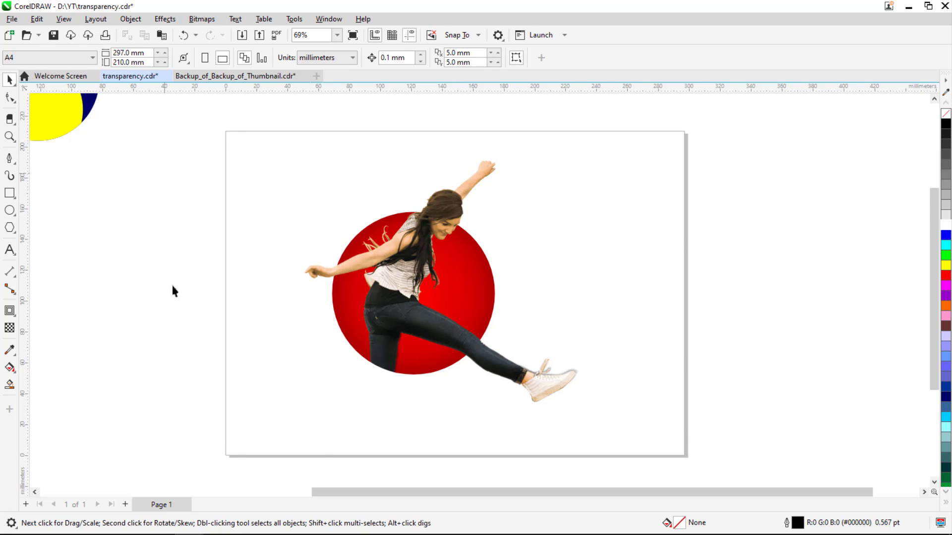
- Try to draw a rectangle freehand over the page, and undo it
click(10, 193)
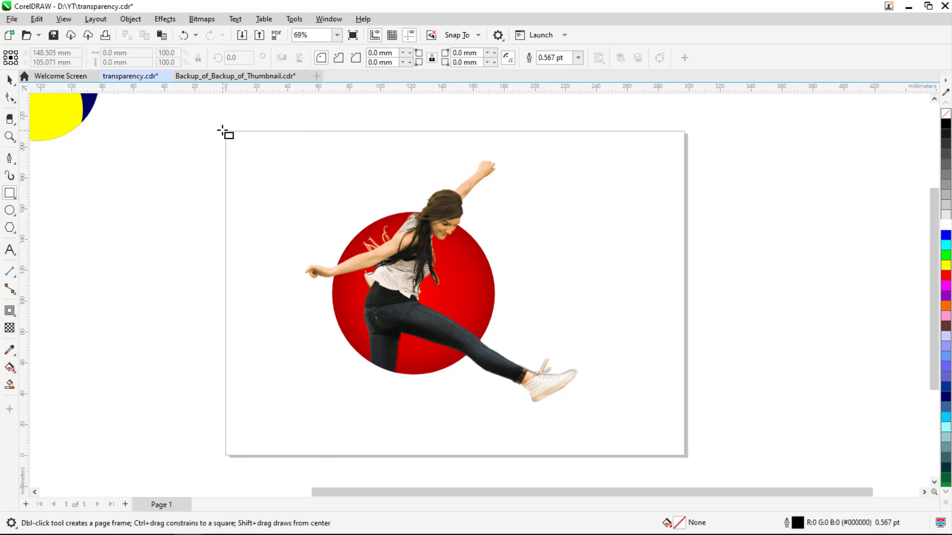
drag(226, 133, 664, 443)
key(ctrl+z)
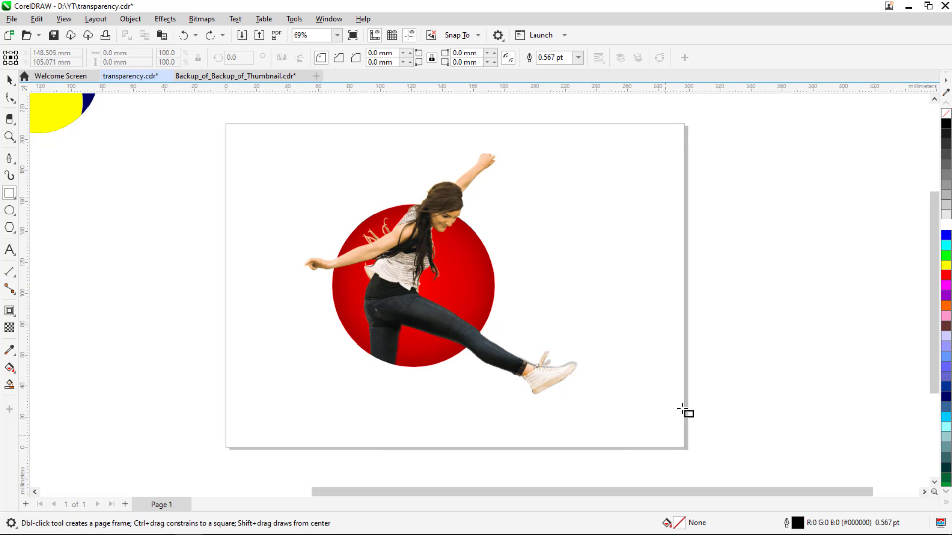
key(space)
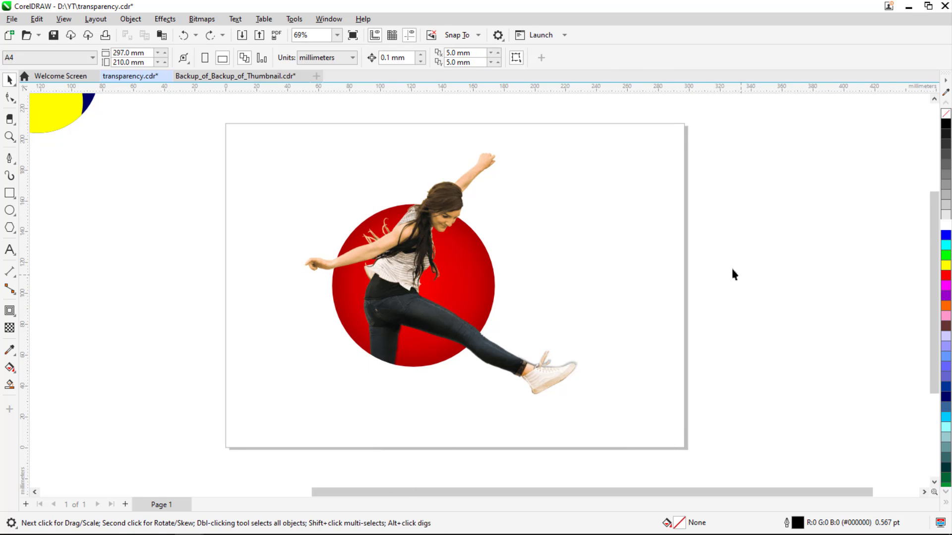
- Create a page-sized rectangle behind the artwork, fill it with black and remove its outline
double_click(10, 194)
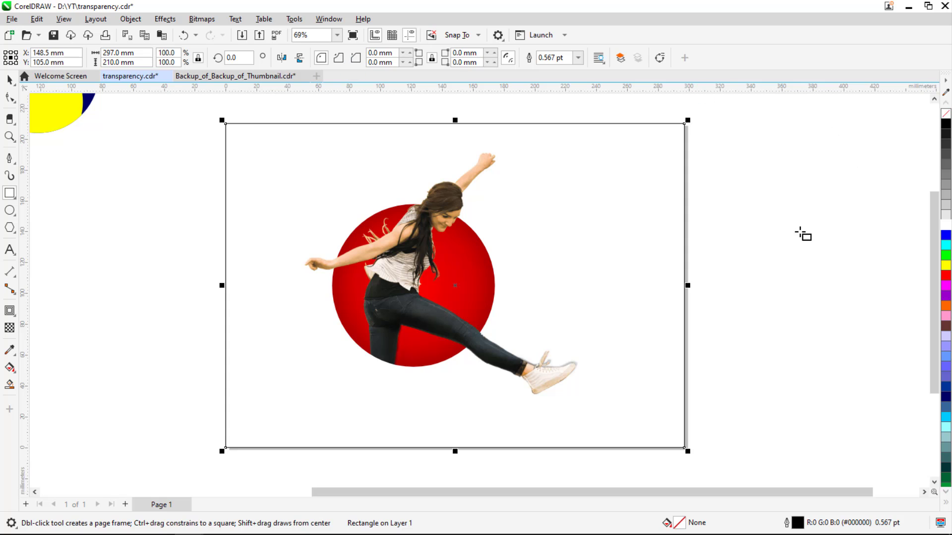
click(10, 79)
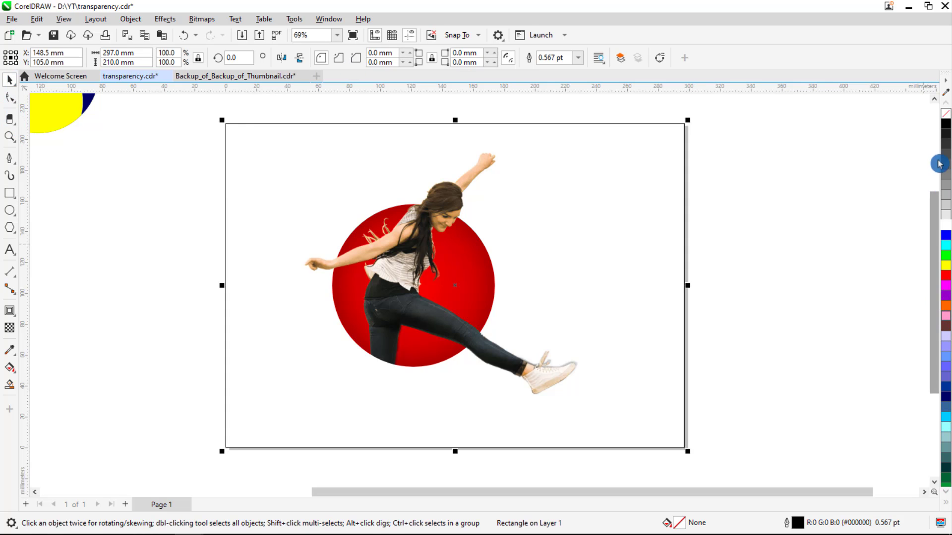
click(945, 124)
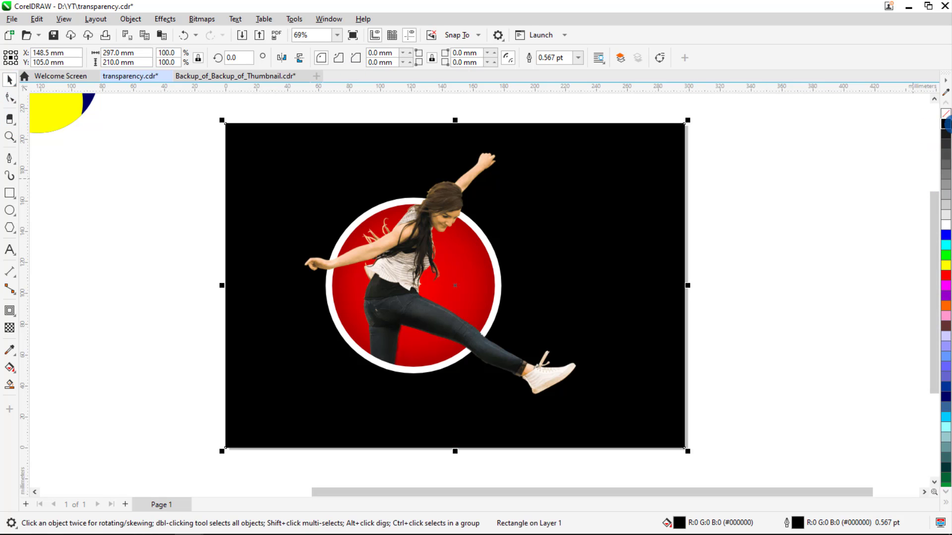
right_click(946, 114)
click(765, 301)
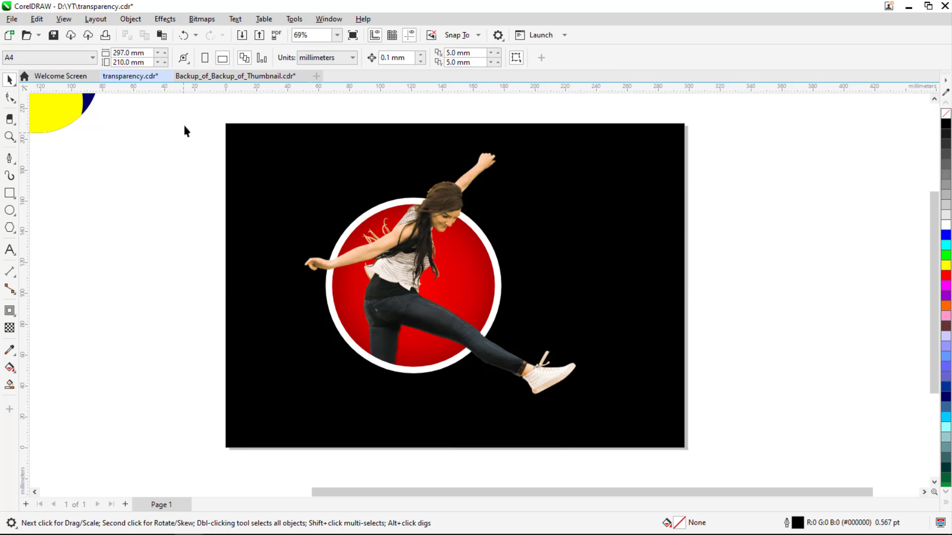
- Select the cropped photo and the PowerClip circle together, enlarge them to about 210 × 189 mm and adjust their position on the page
drag(187, 103, 629, 421)
click(422, 291)
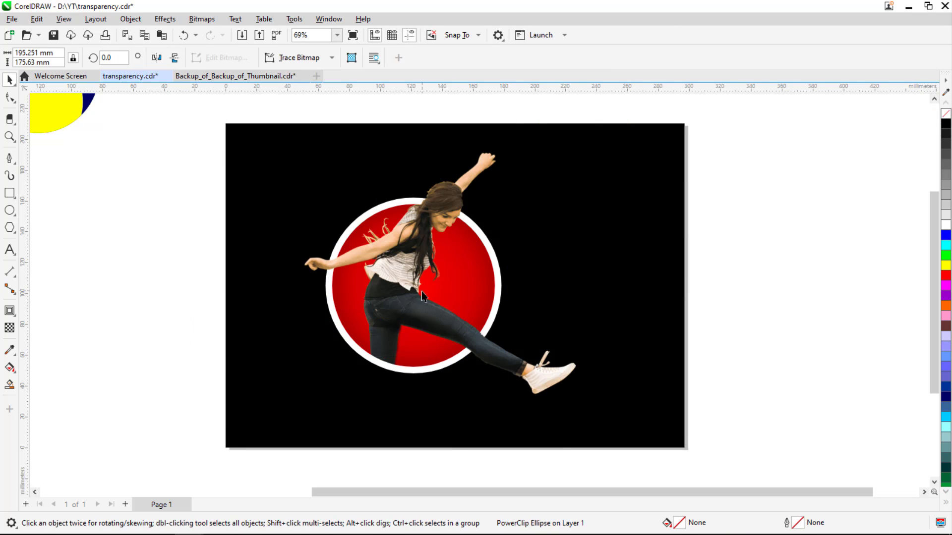
click(782, 432)
drag(741, 125, 240, 454)
mouse_move(391, 290)
mouse_down()
mouse_move(417, 308)
mouse_move(414, 297)
mouse_move(386, 302)
mouse_move(394, 299)
mouse_up()
drag(593, 436, 599, 442)
drag(592, 152, 597, 149)
drag(396, 303, 396, 298)
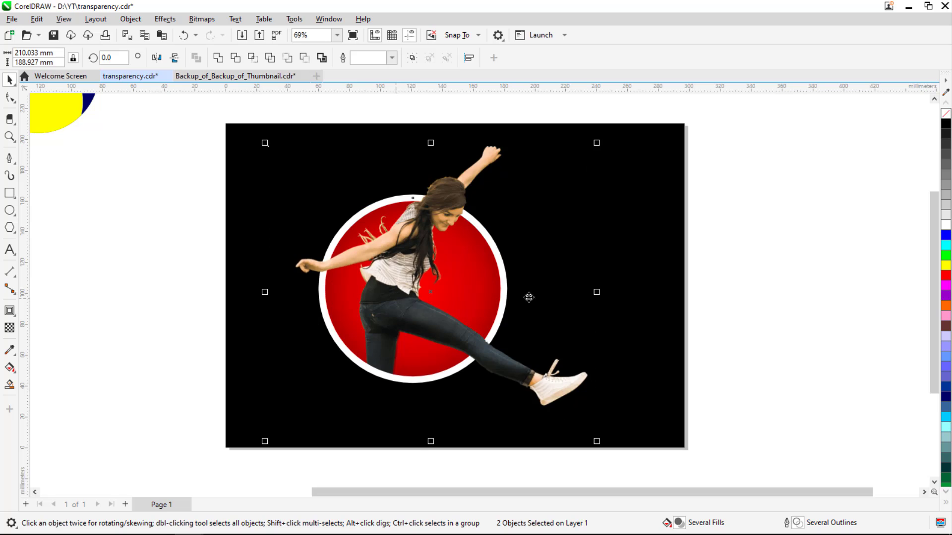
click(741, 320)
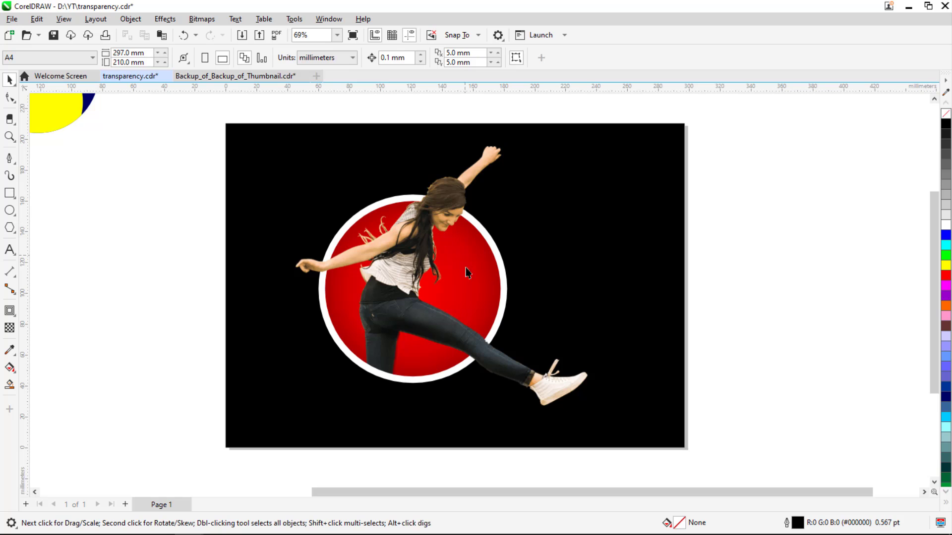
click(502, 301)
click(502, 301)
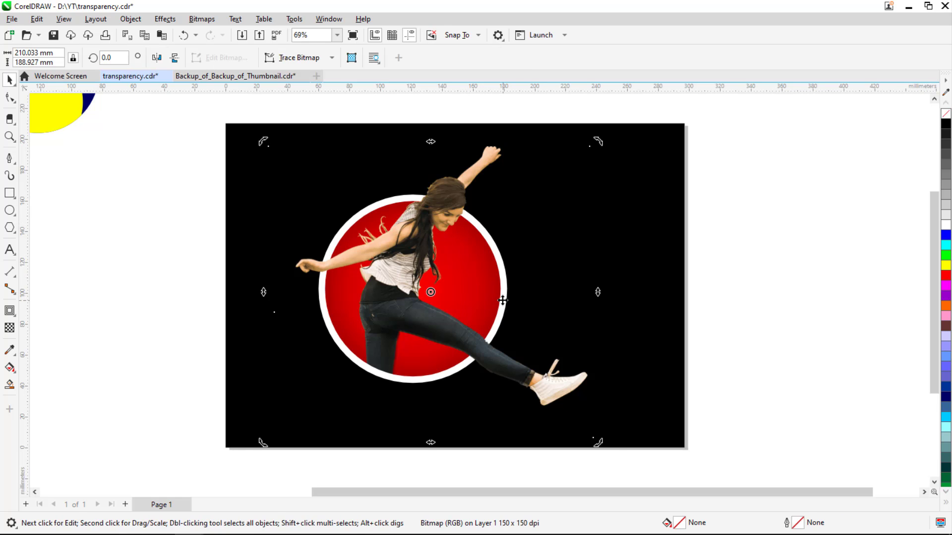
- Examine the finished composition of the jumping woman, the white-outlined circle and the black background
click(501, 305)
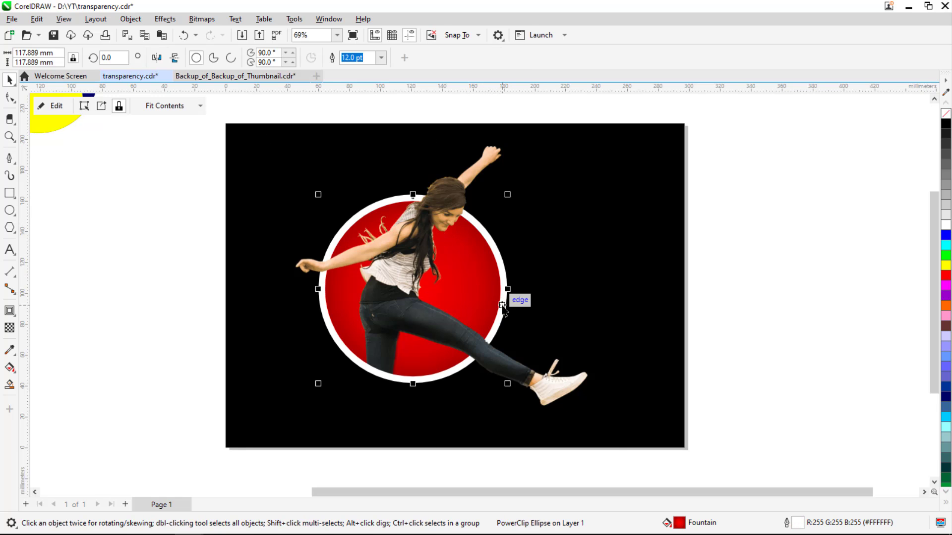
click(494, 305)
click(495, 306)
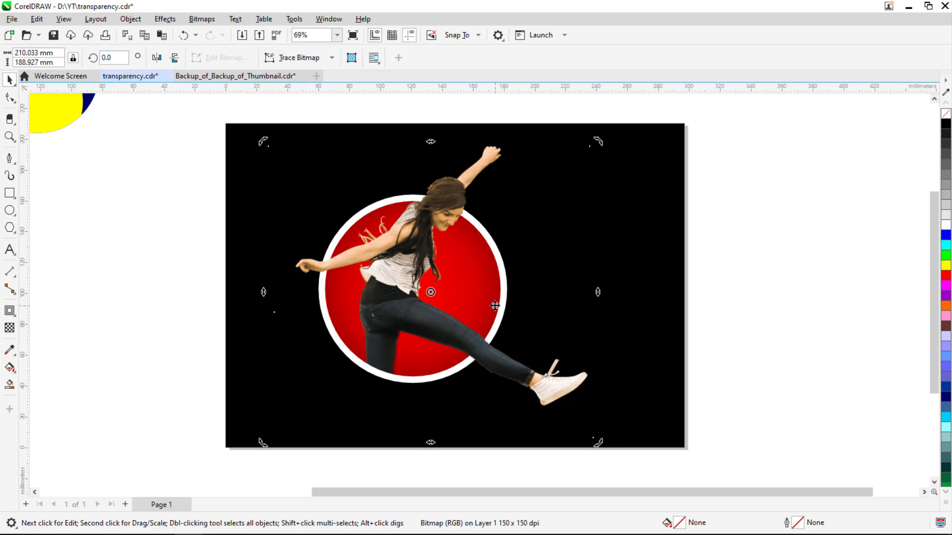
click(175, 331)
key(z)
key(F3)
drag(591, 310, 825, 430)
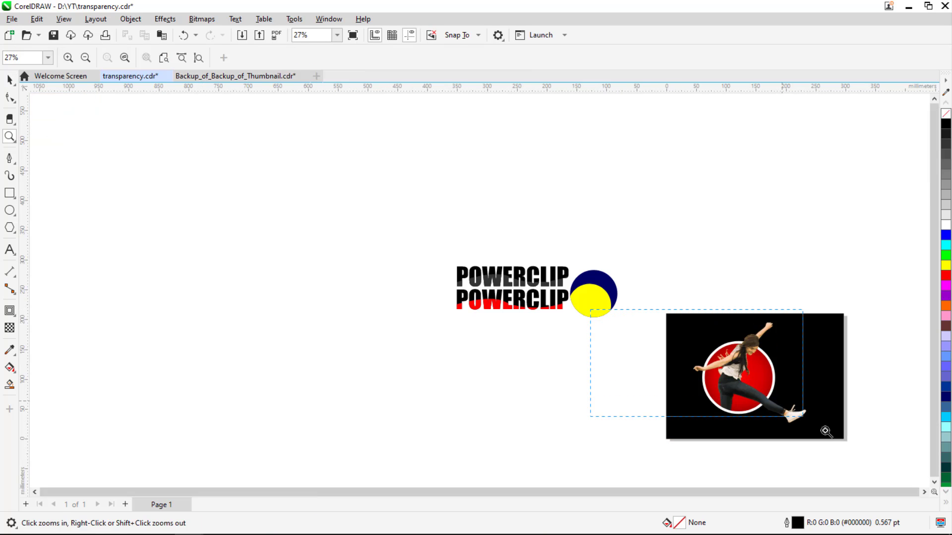
click(9, 80)
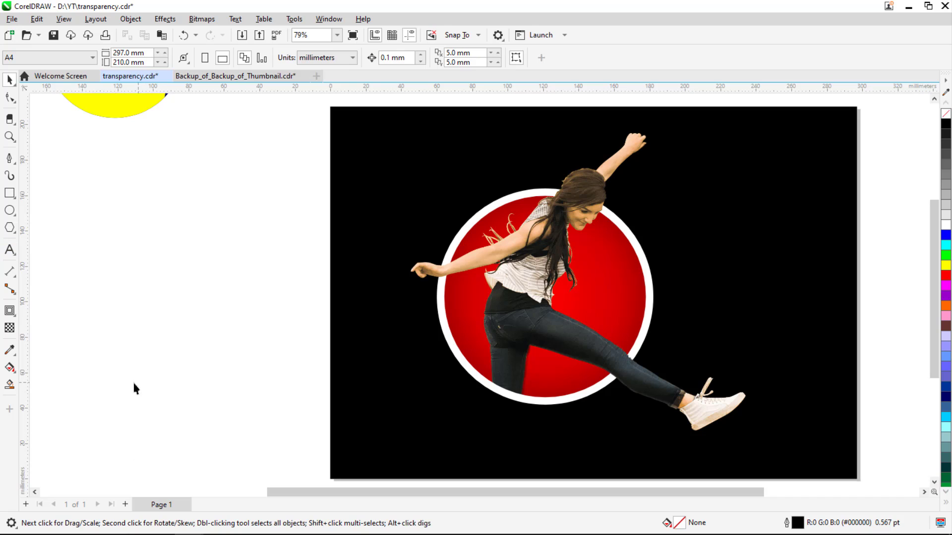
- Switch to File Explorer and bring the full jumping-woman image from the Downloads folder into the CorelDRAW document
mouse_move(107, 528)
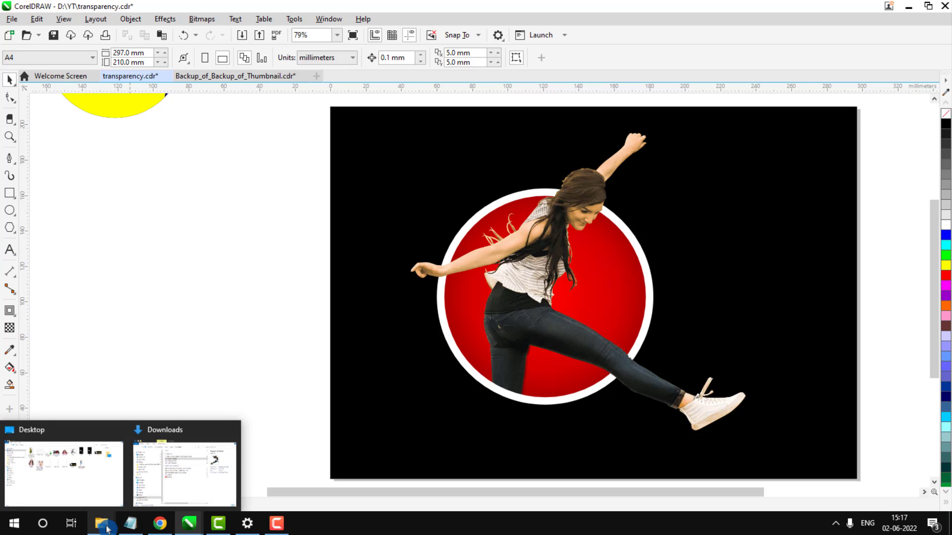
click(64, 471)
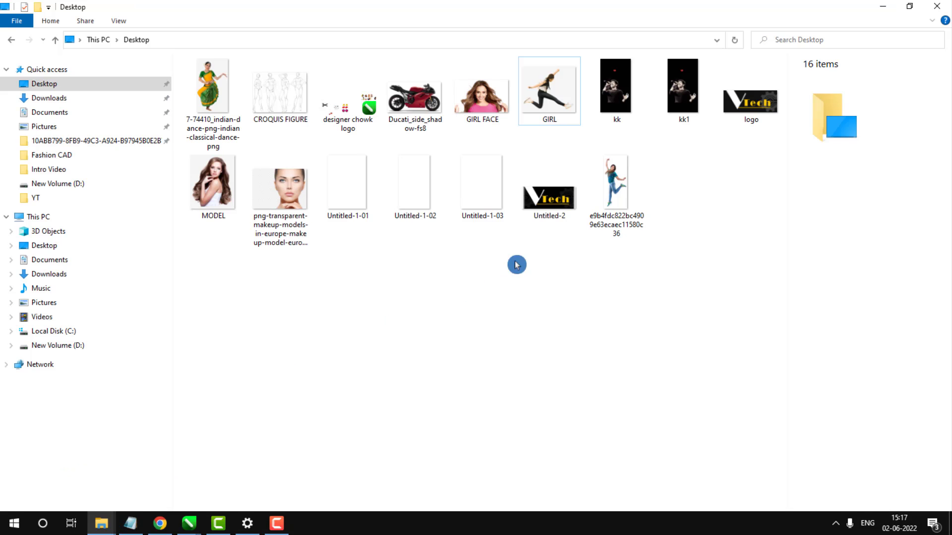
click(553, 116)
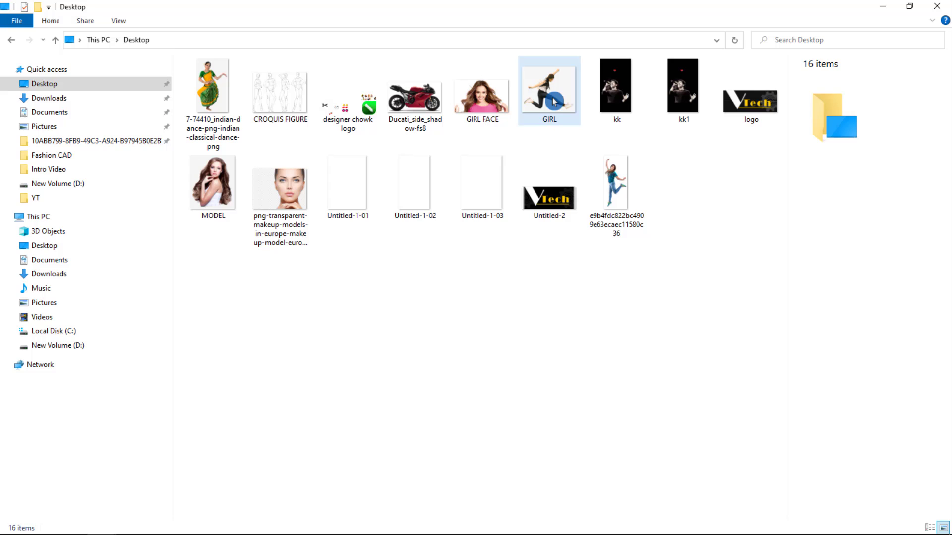
click(47, 98)
drag(645, 208, 270, 283)
double_click(9, 137)
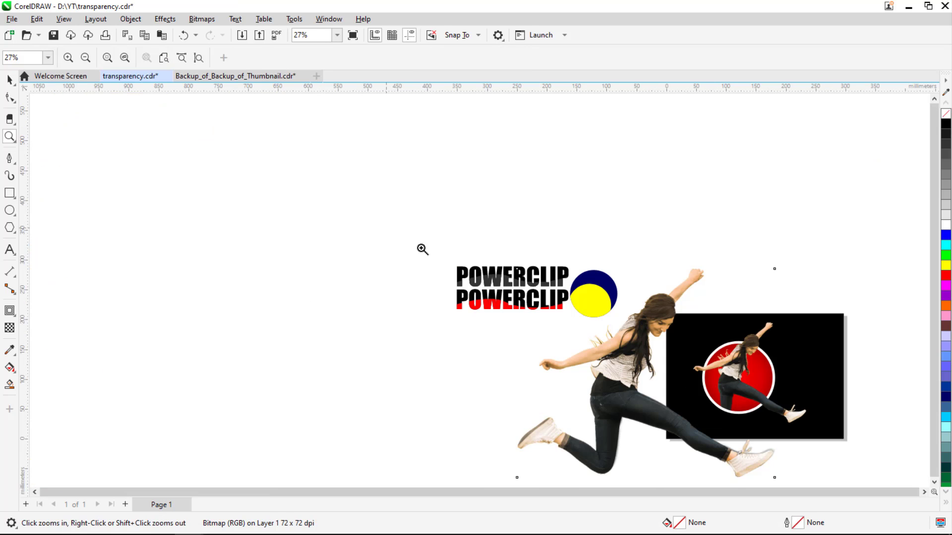
- Move the imported photo over the page and enlarge it proportionally to about 498 × 404 mm
key(space)
drag(608, 375, 777, 375)
key(z)
drag(625, 227, 885, 510)
key(space)
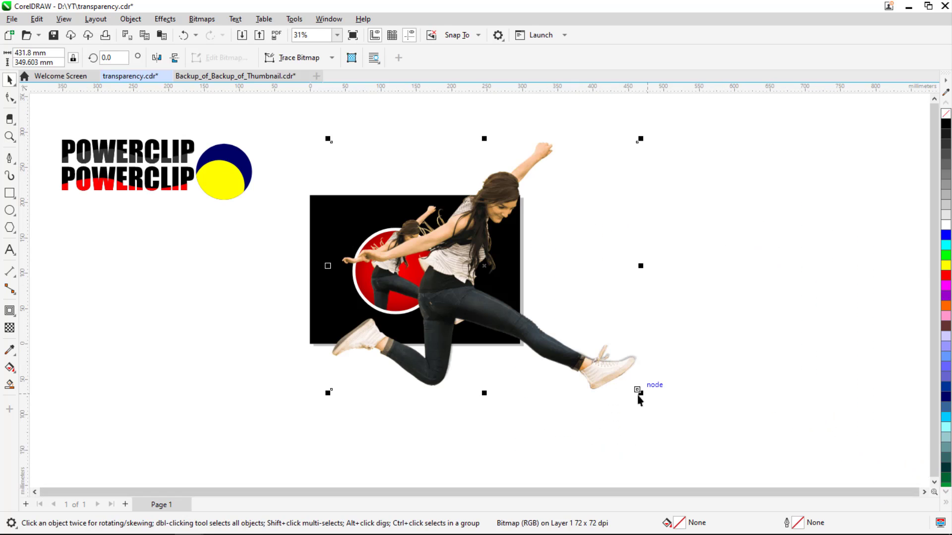
drag(638, 397, 675, 412)
click(607, 385)
drag(490, 314, 477, 314)
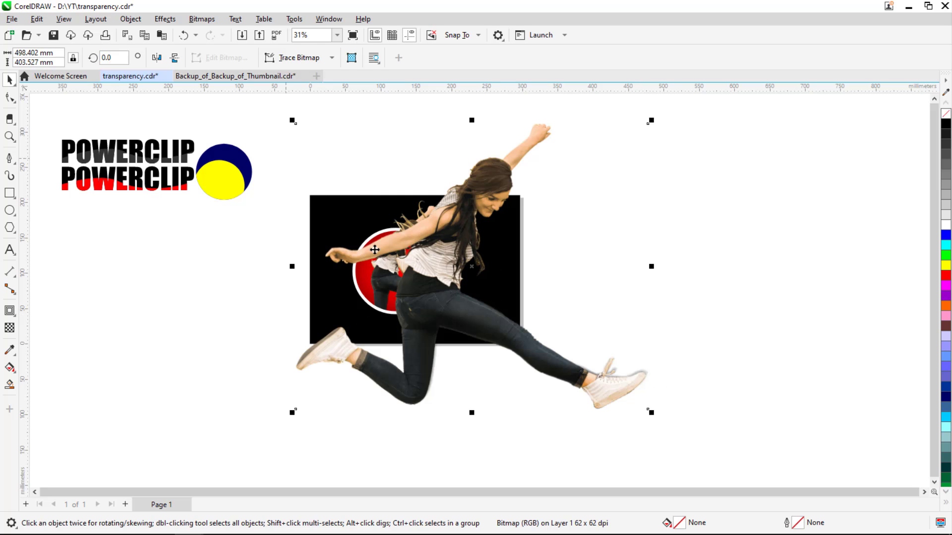
- Move the large photo aside, and shift the circle and cropped woman together slightly toward the page's left edge
drag(418, 294, 574, 298)
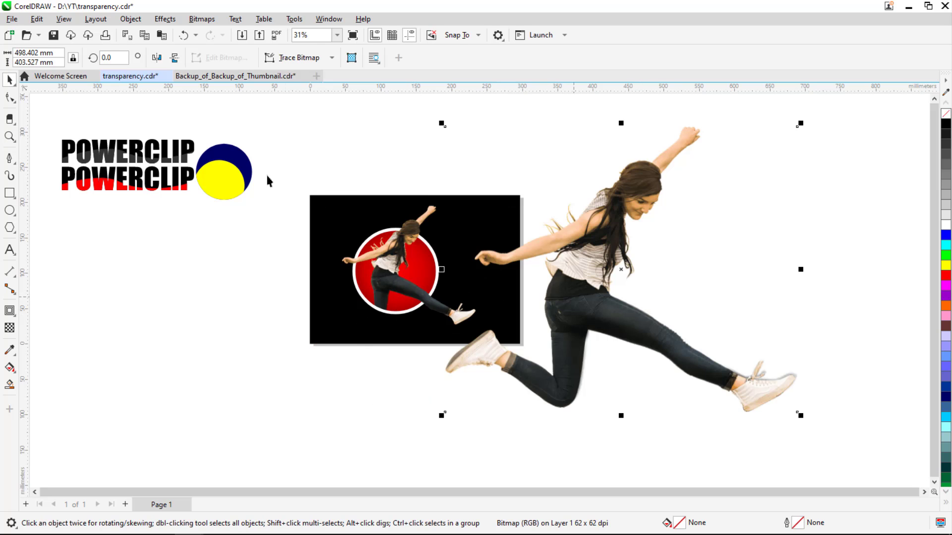
drag(289, 165, 516, 351)
drag(387, 279, 374, 277)
- Place the large photo back over the page so its torso covers the black area beside the circle
click(467, 296)
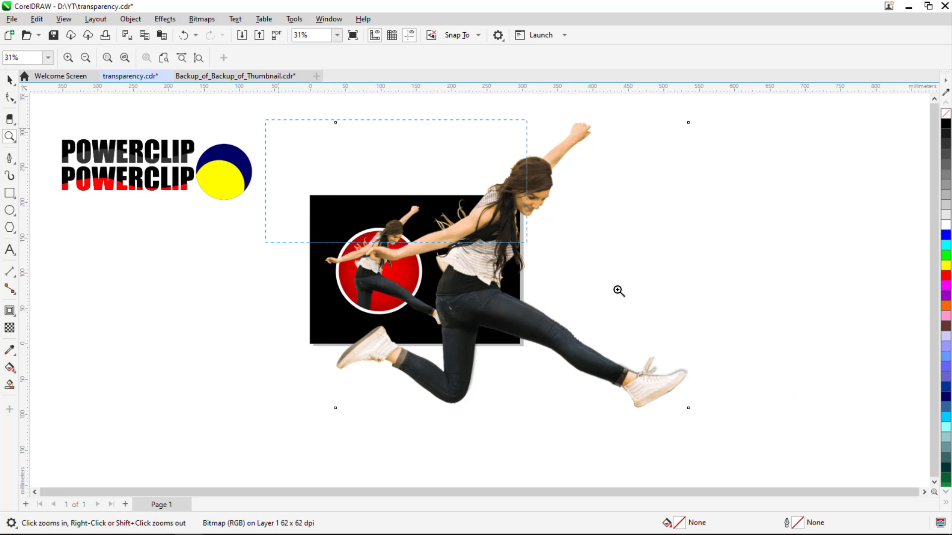
scroll(774, 412, up, 1)
key(space)
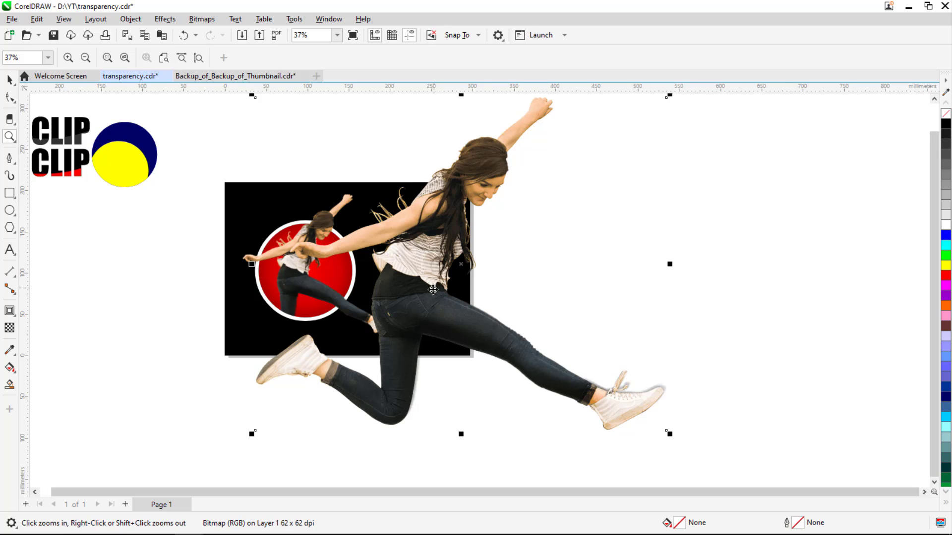
drag(433, 284, 419, 283)
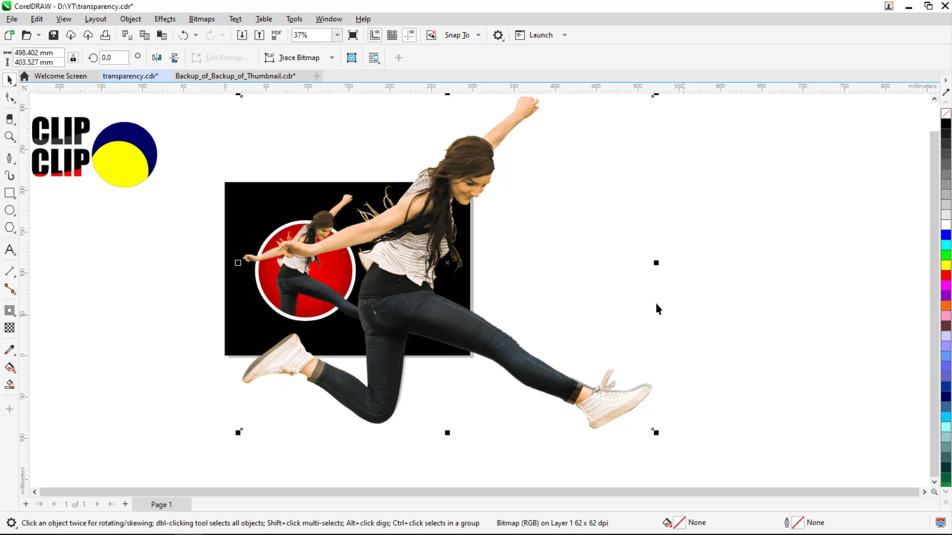
drag(402, 296, 427, 305)
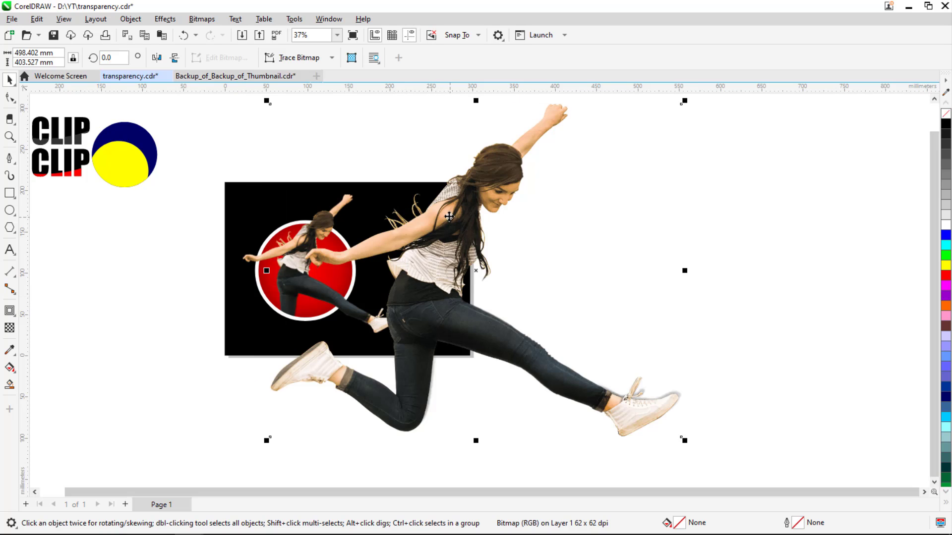
drag(449, 217, 438, 214)
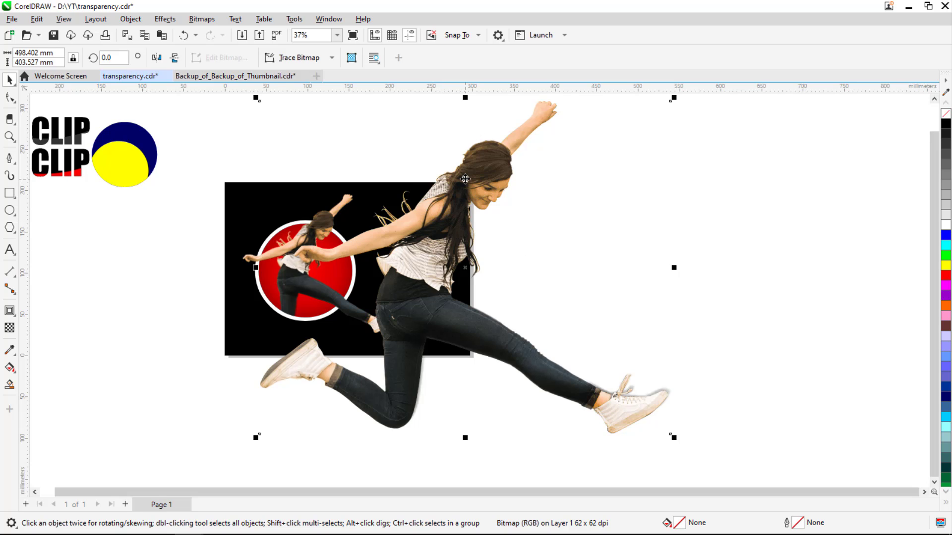
- Convert the large photo to Grayscale (8-bit) and readjust its position over the page
click(202, 21)
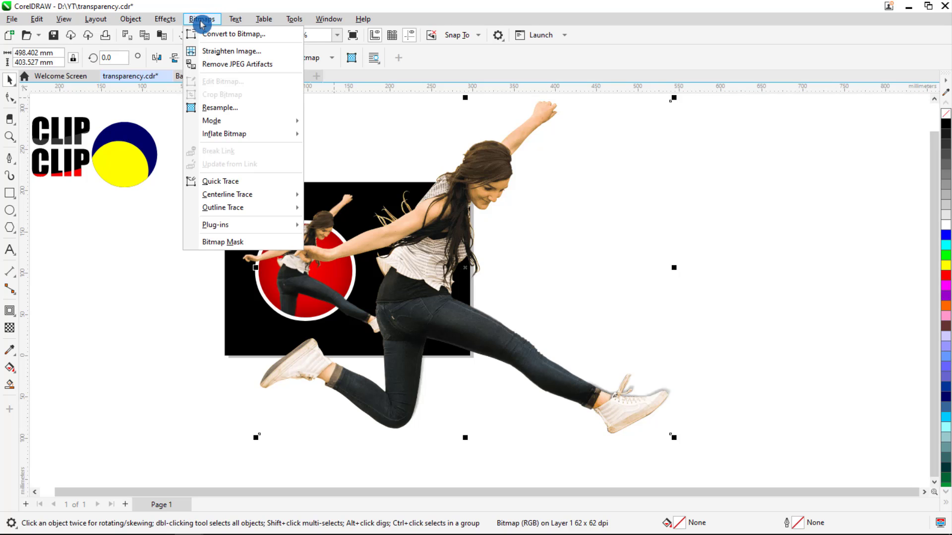
mouse_move(214, 121)
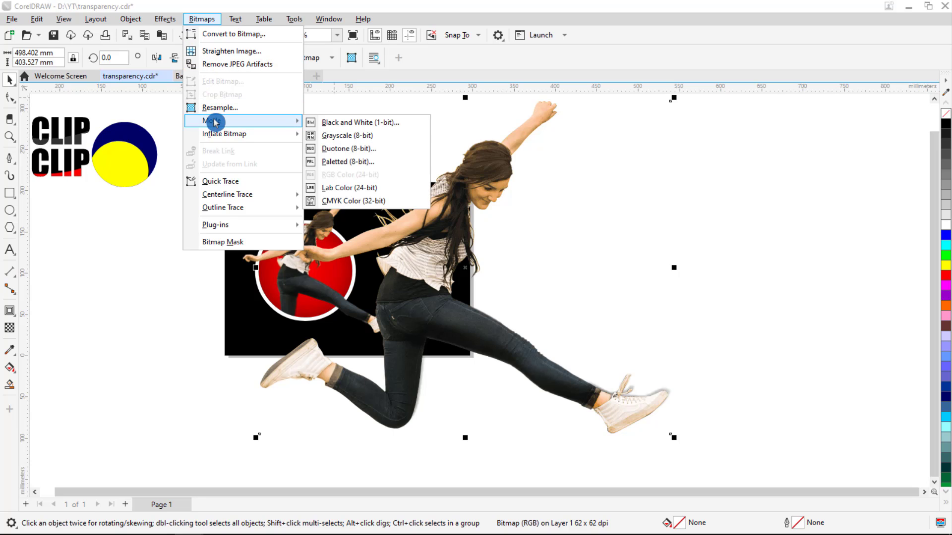
click(202, 19)
click(202, 19)
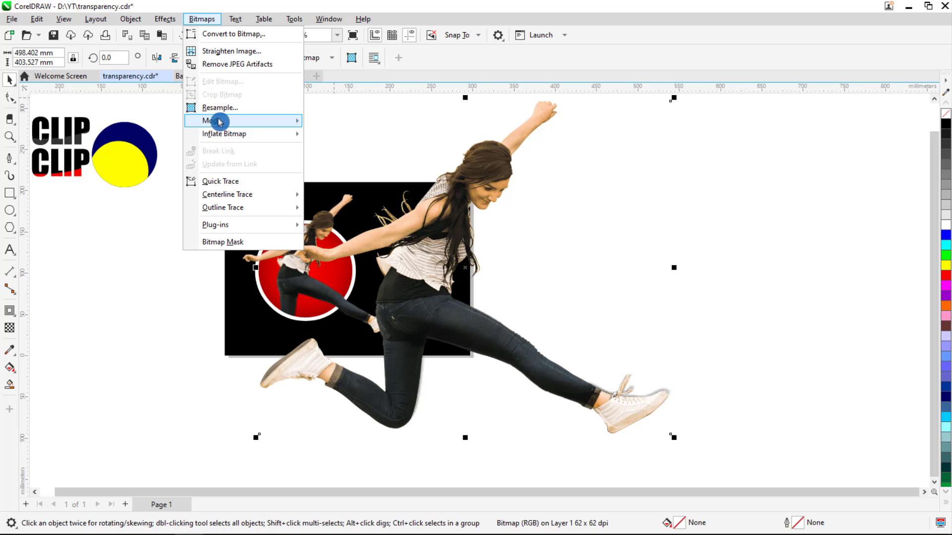
mouse_move(218, 121)
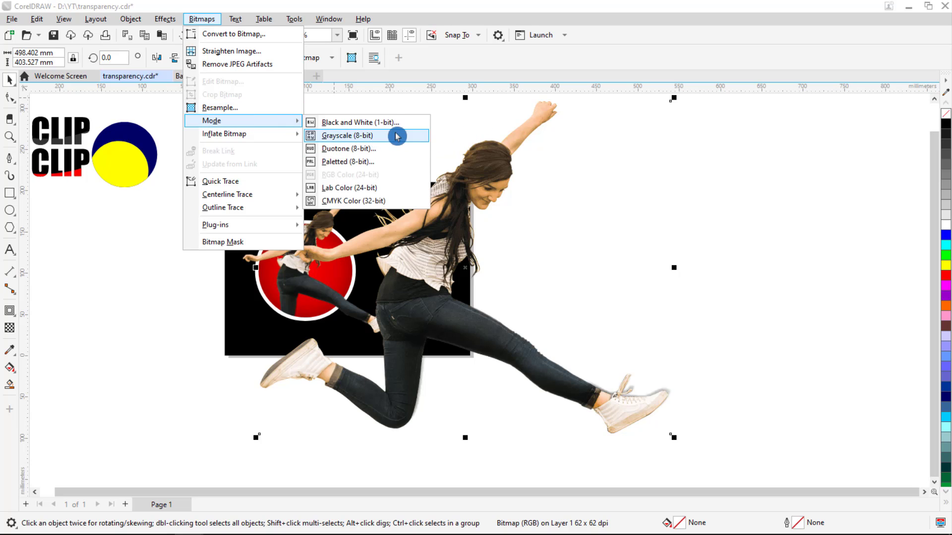
click(391, 137)
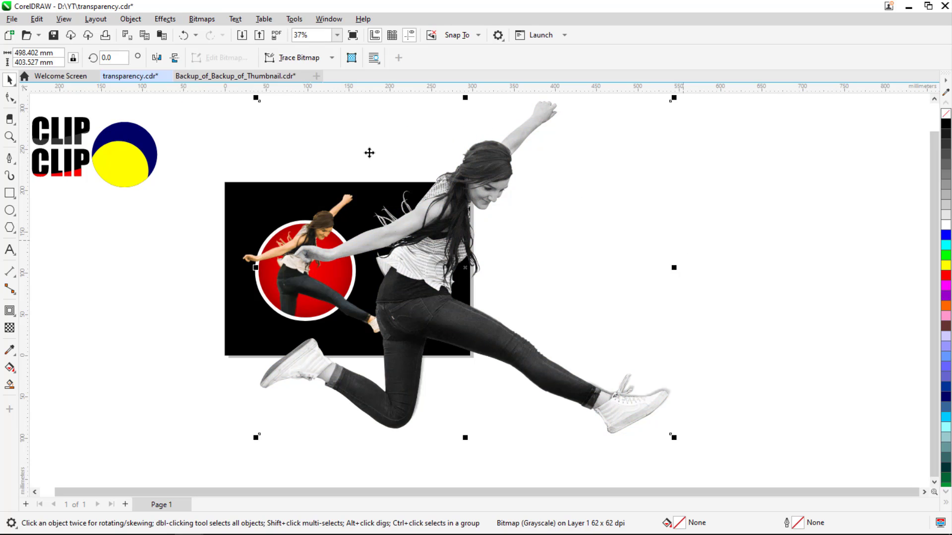
drag(468, 228, 476, 234)
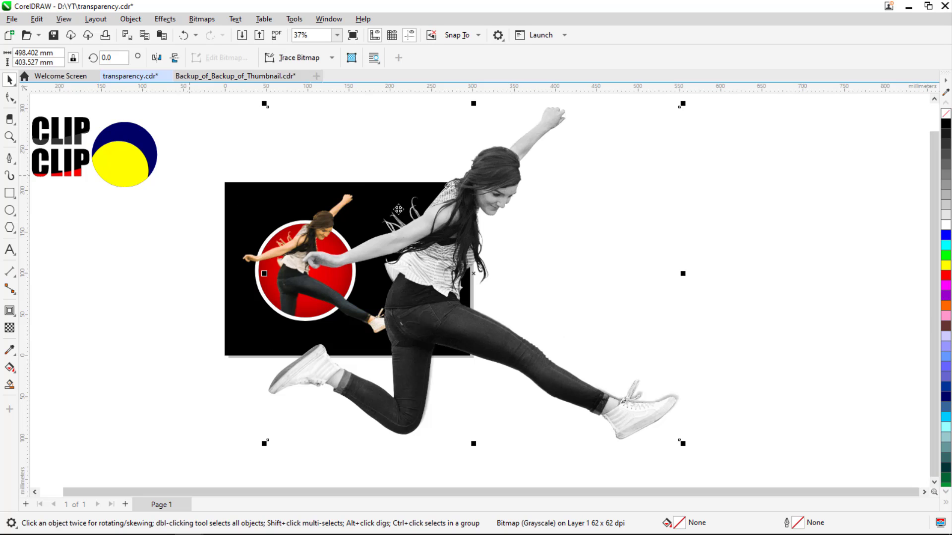
drag(445, 227, 436, 225)
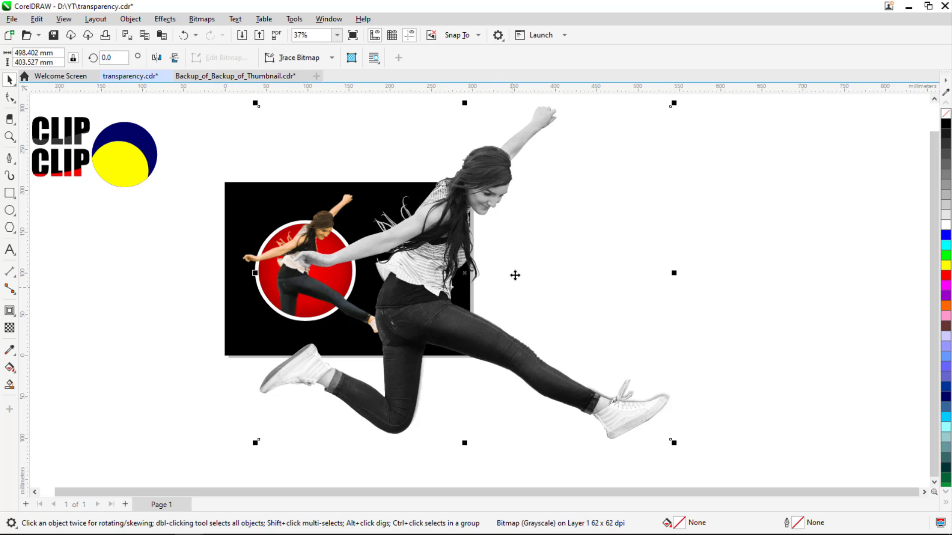
- Apply a uniform transparency of 50 to the grayscale photo and nudge it slightly toward the circle
click(9, 328)
click(10, 330)
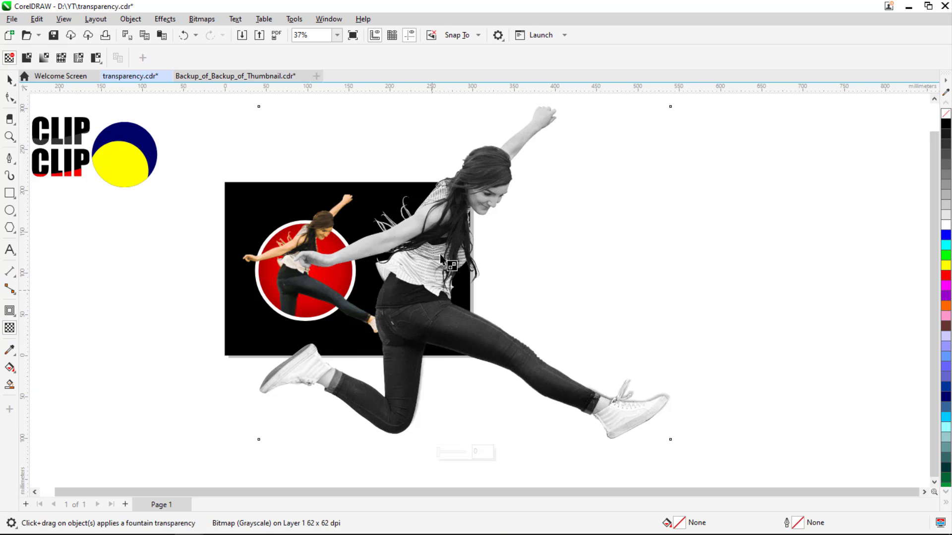
click(28, 59)
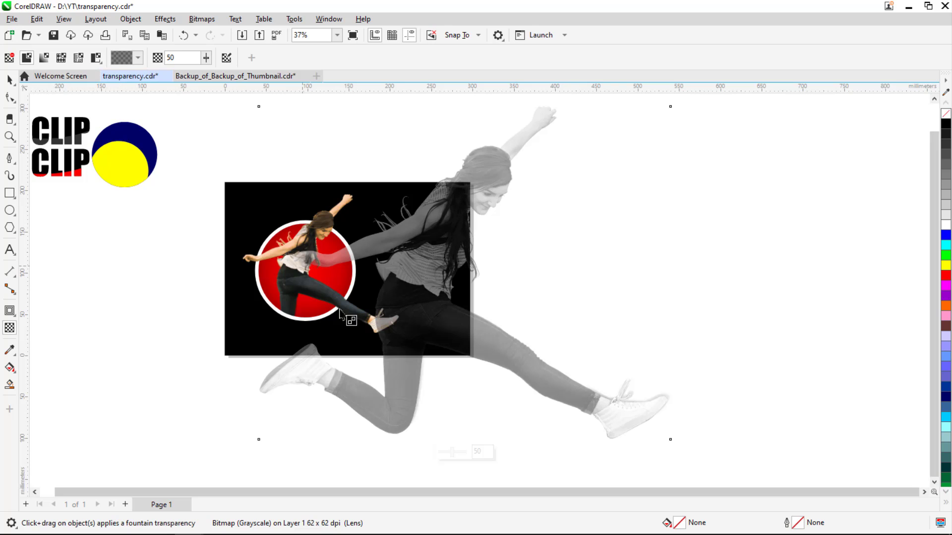
click(9, 81)
drag(491, 193, 487, 192)
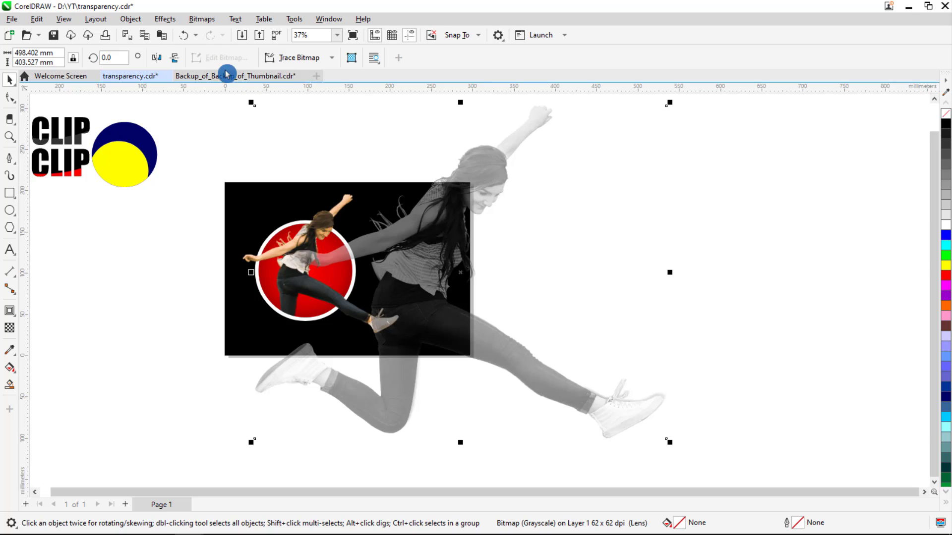
- Try to place the transparent grayscale photo inside the black rectangle as a PowerClip
click(132, 20)
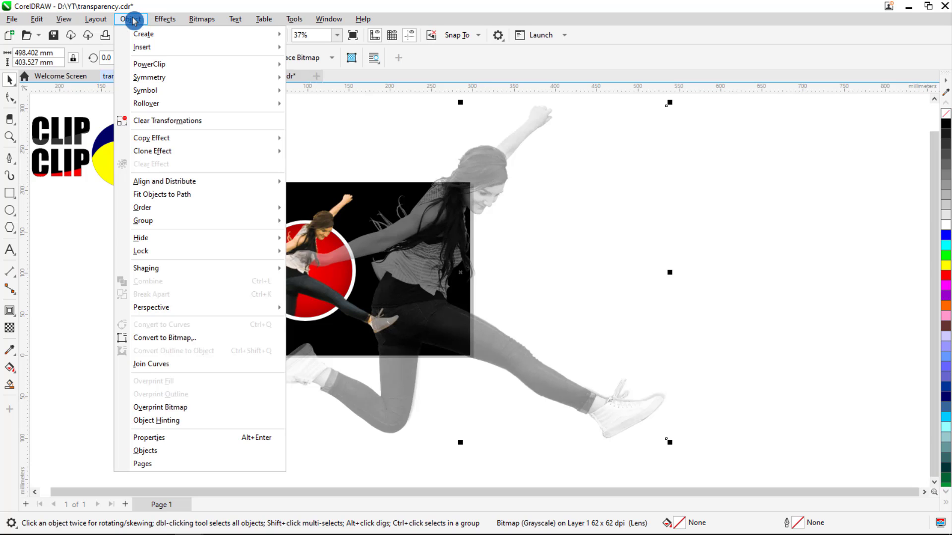
mouse_move(143, 64)
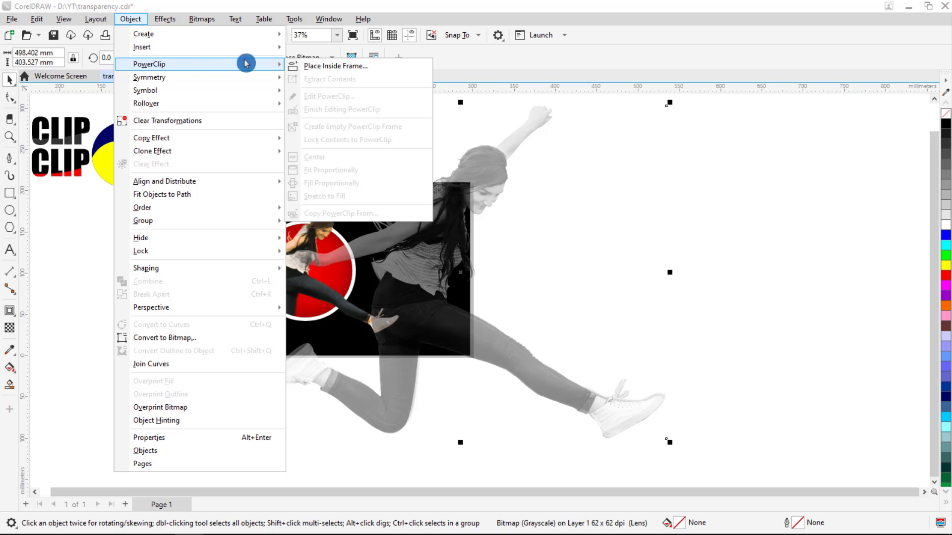
click(382, 71)
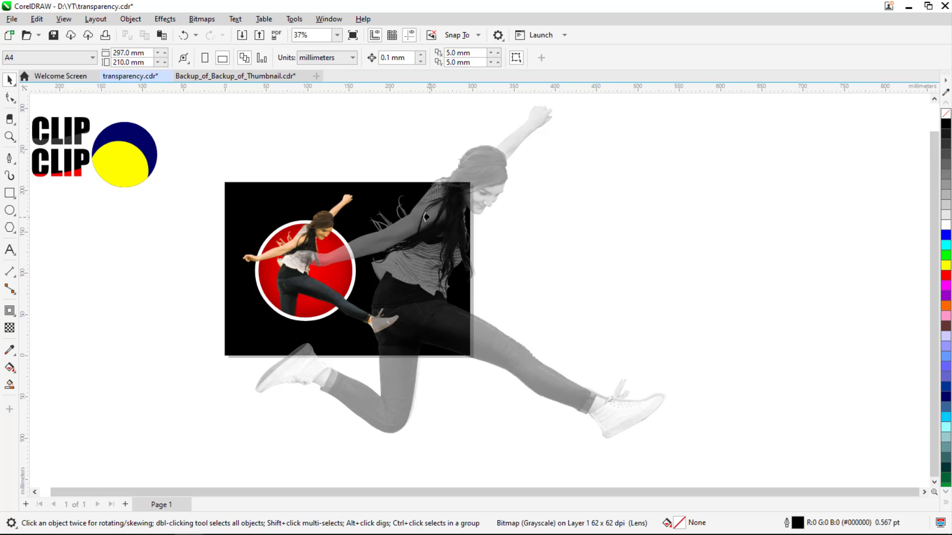
click(426, 216)
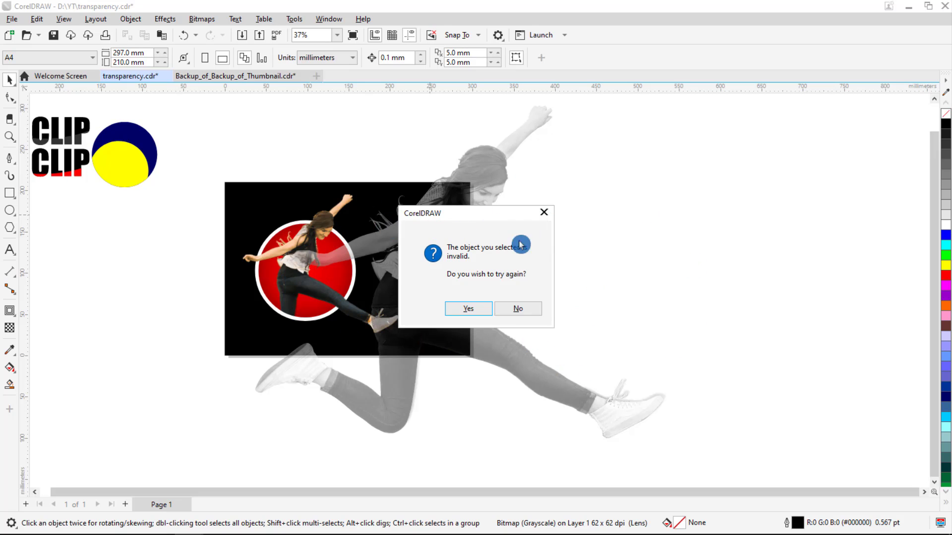
click(521, 310)
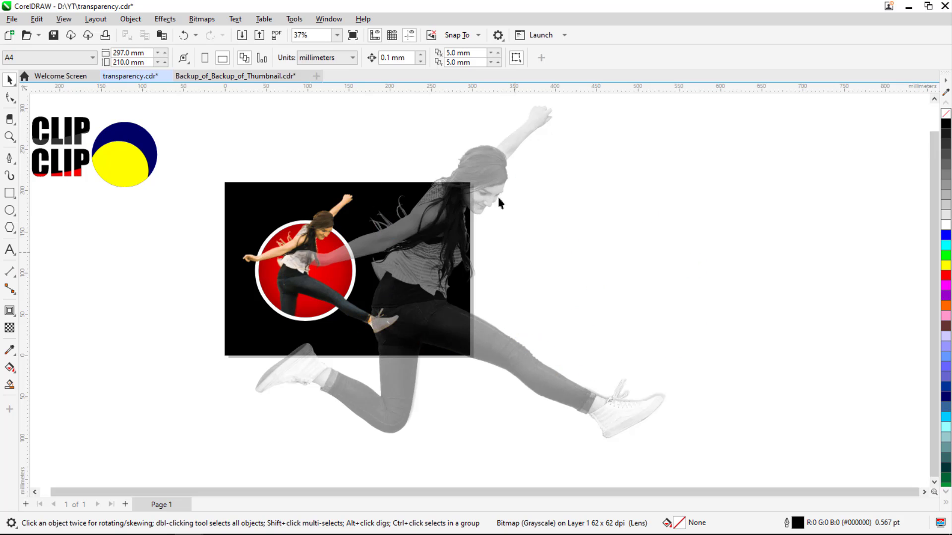
- Send the grayscale photo behind the black rectangle, move it nearer the page's centre and leave it selected
click(499, 203)
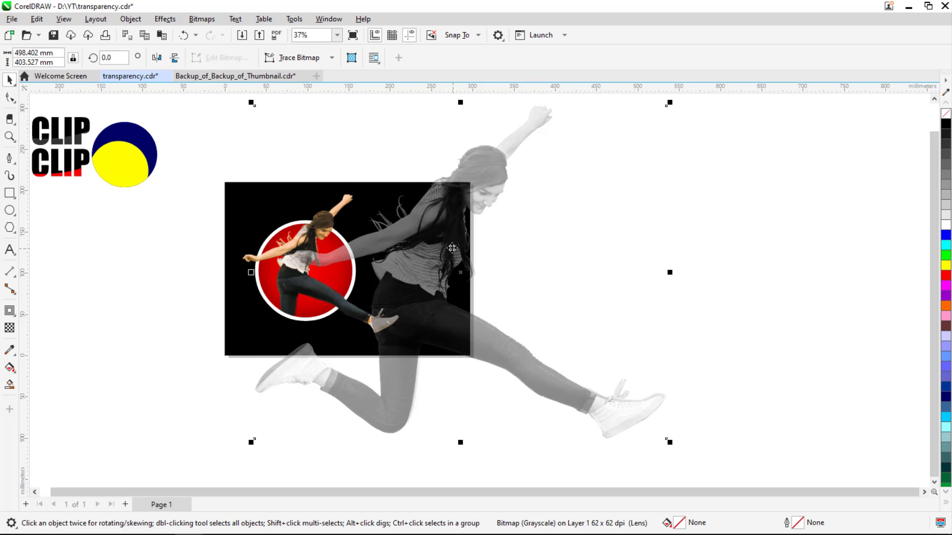
drag(452, 248, 373, 242)
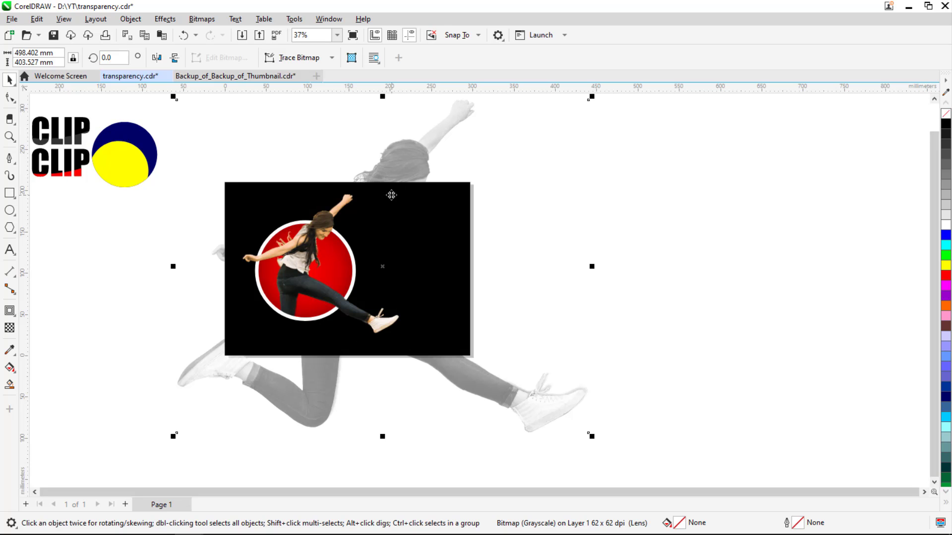
click(664, 343)
click(547, 396)
click(435, 252)
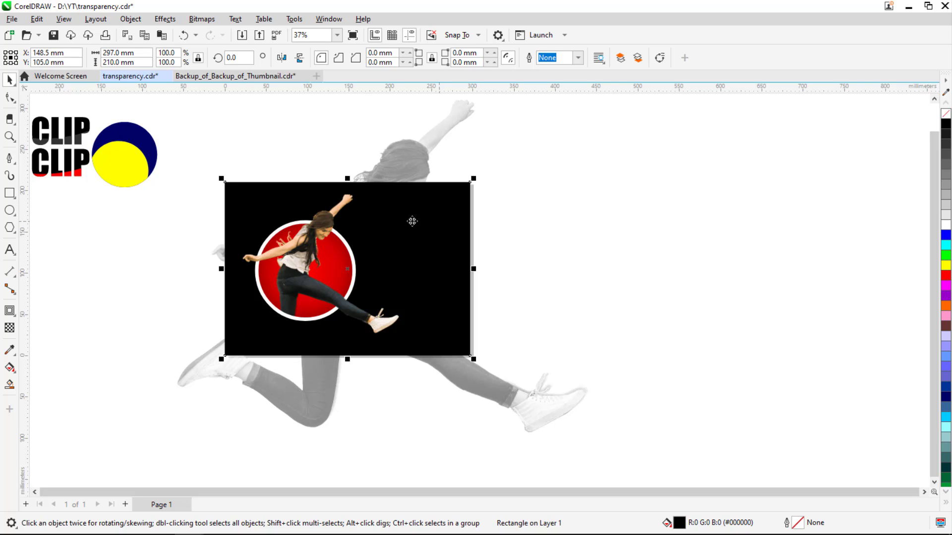
click(506, 392)
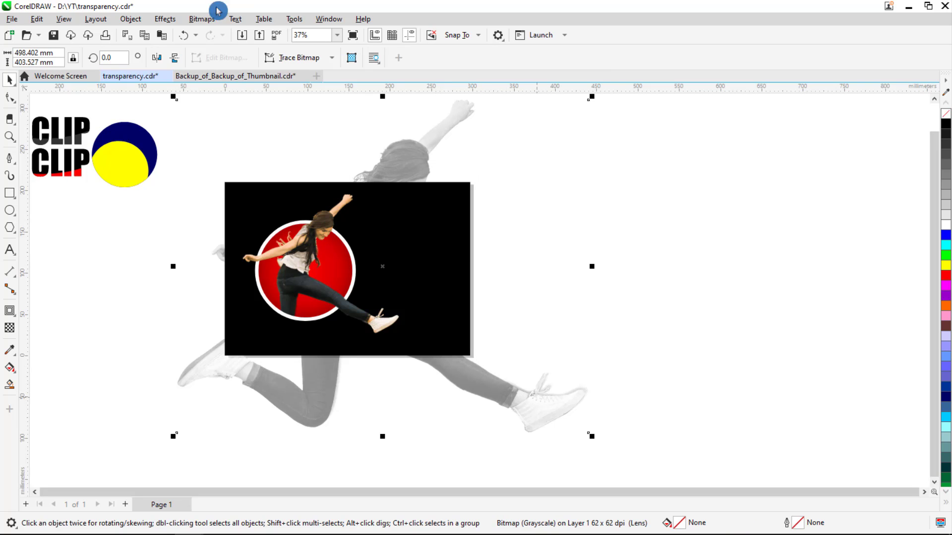
- Undo sending the grayscale photo behind the black rectangle, and restore that stacking order again
click(625, 294)
key(ctrl+z)
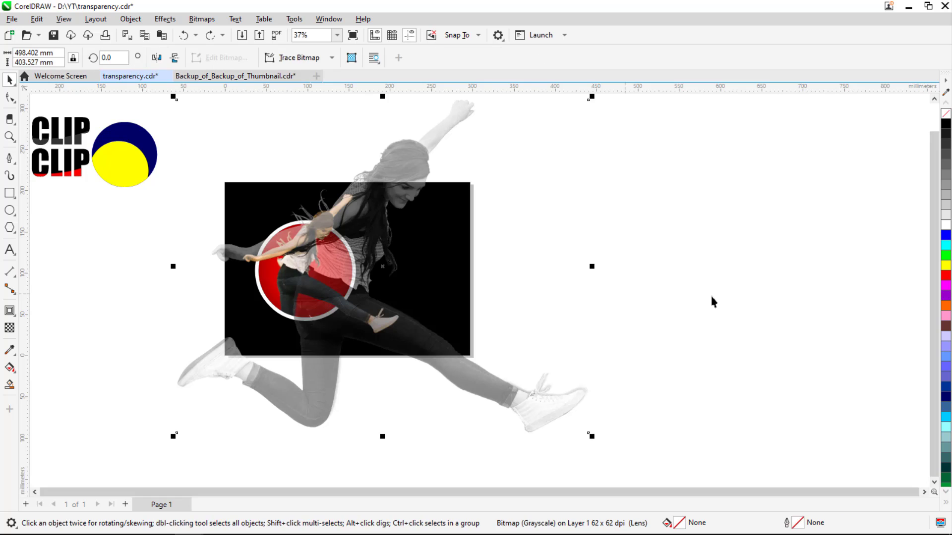
click(683, 290)
click(568, 374)
click(649, 316)
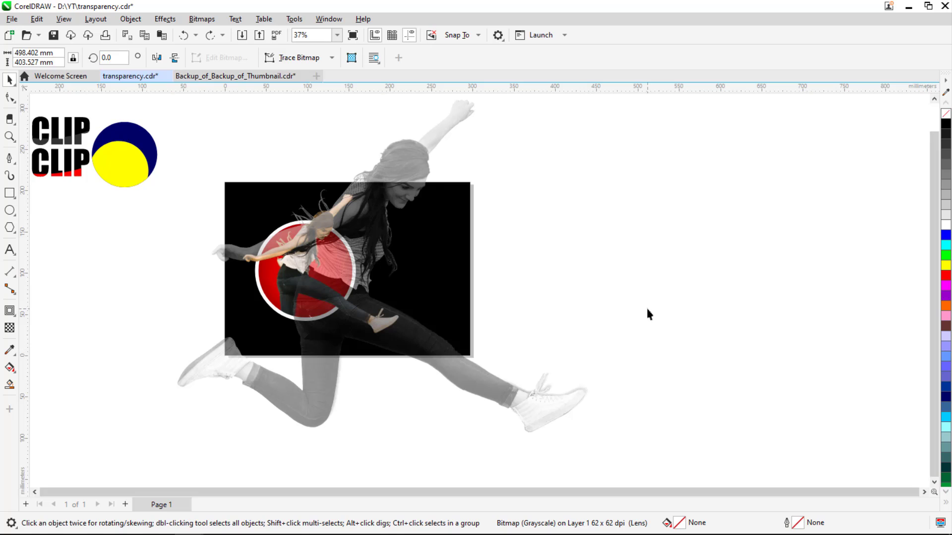
click(486, 379)
key(ctrl+shift+z)
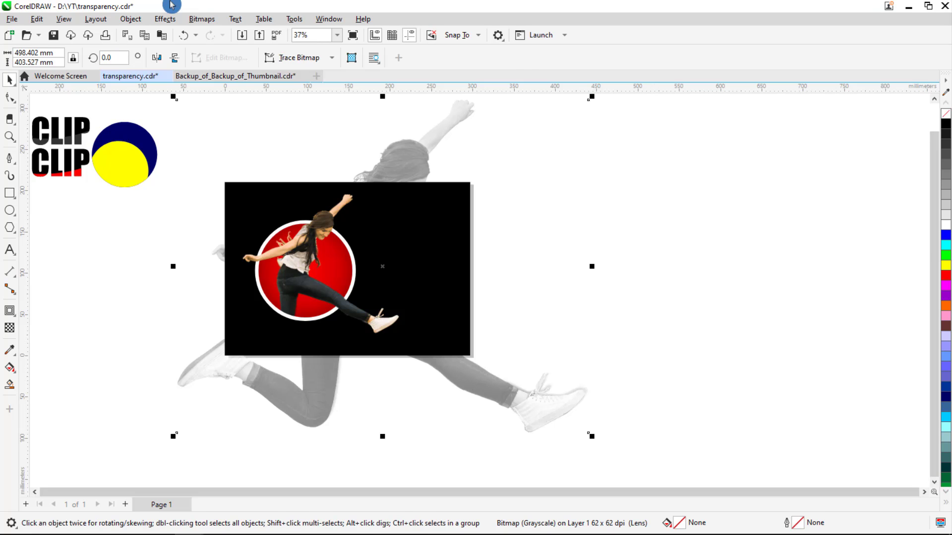
- Place the grayscale photo inside the black rectangle as a PowerClip
click(132, 20)
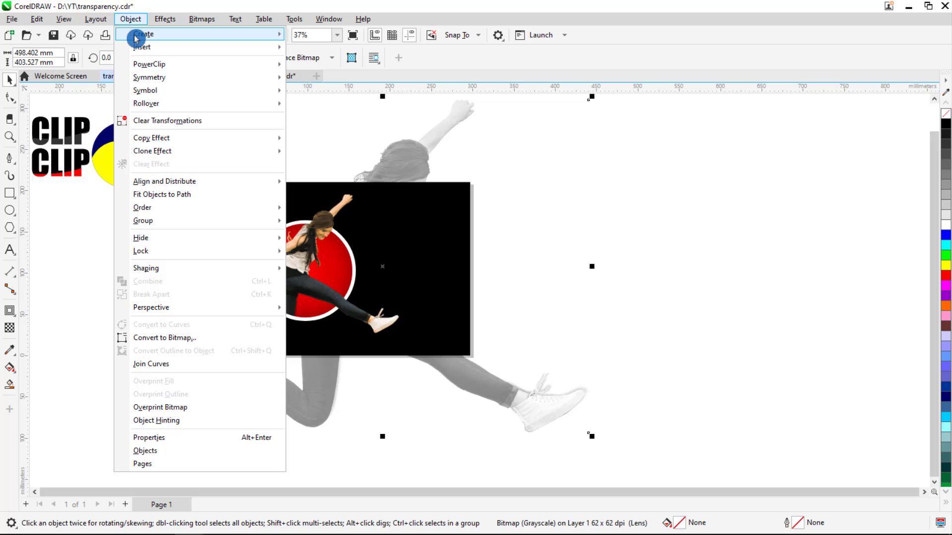
mouse_move(165, 65)
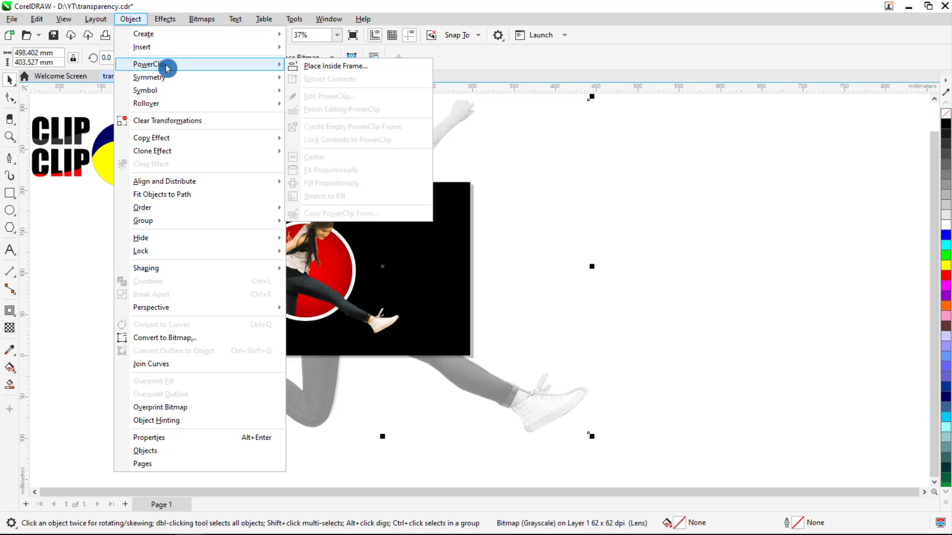
click(375, 67)
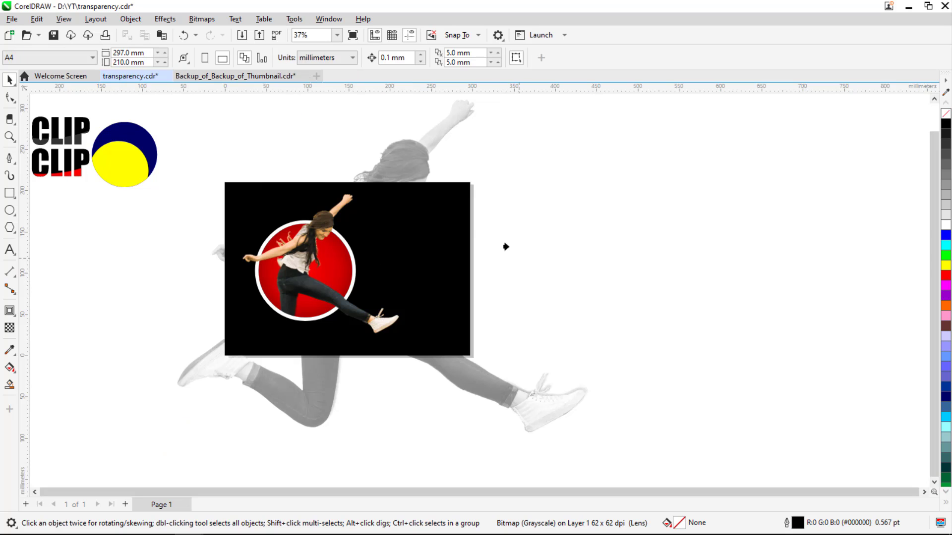
click(441, 210)
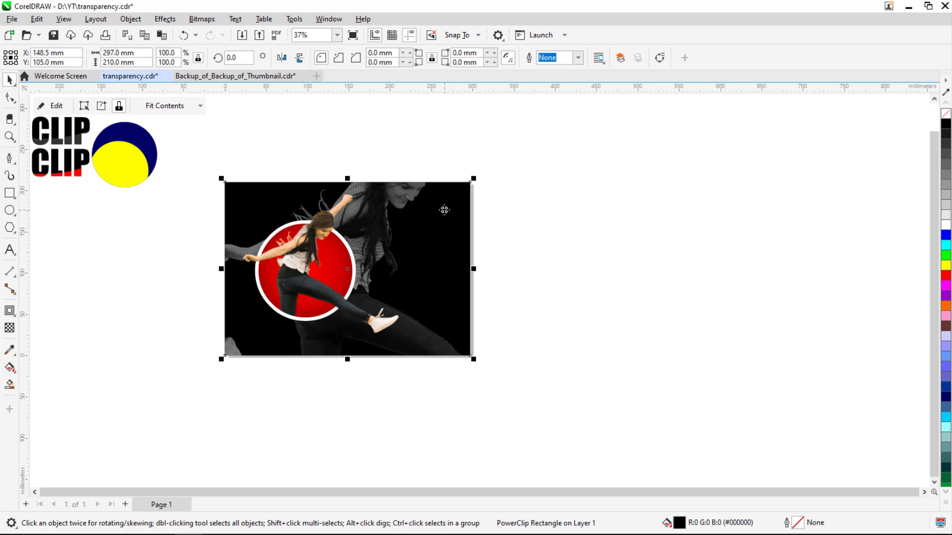
click(623, 305)
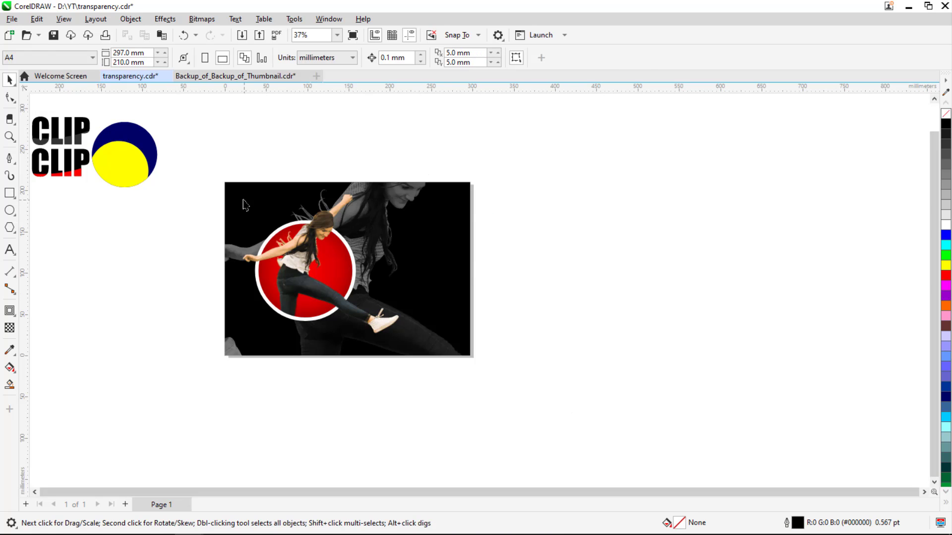
- Open the black rectangle's PowerClip contents for editing and shift the grayscale photo down and to the right
key(z)
drag(204, 159, 460, 317)
key(space)
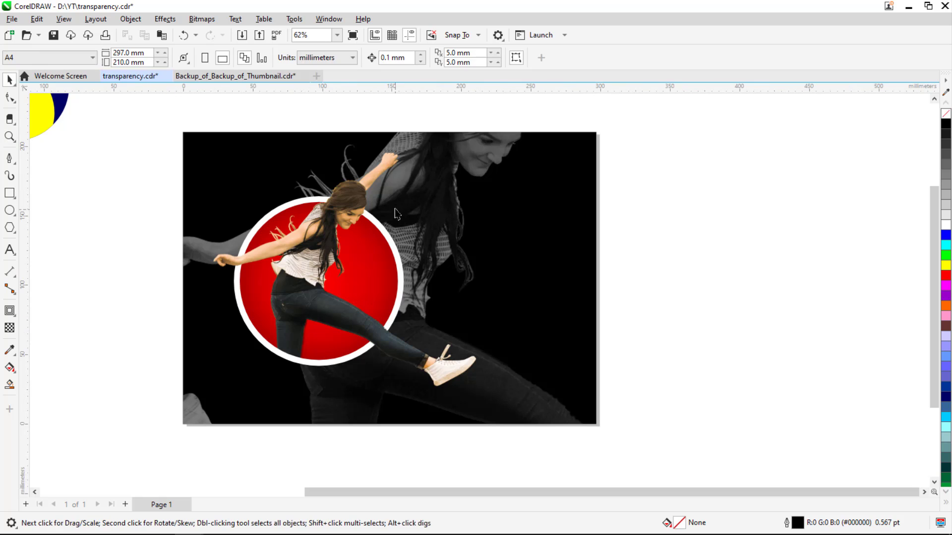
click(409, 179)
click(408, 177)
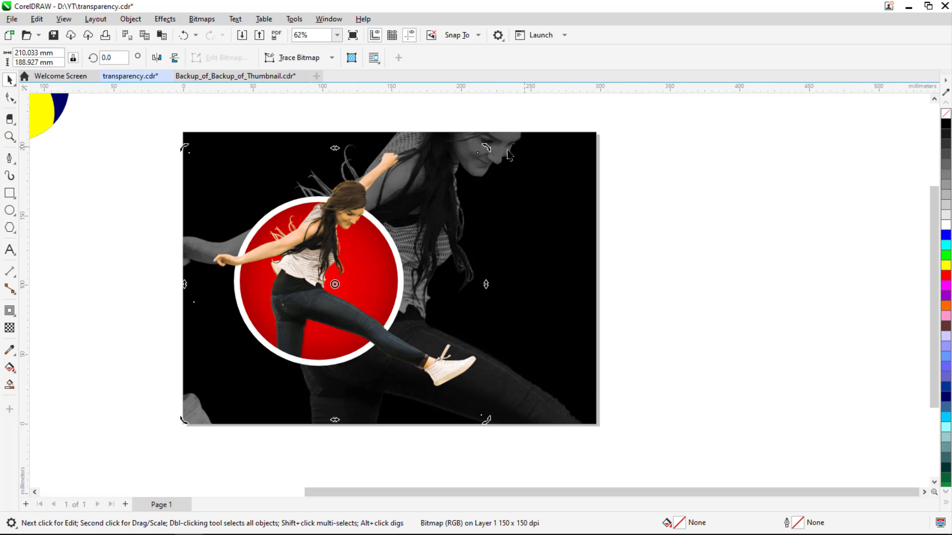
double_click(435, 150)
click(440, 147)
drag(441, 147, 476, 170)
- Scale the grayscale photo down proportionally to about 392 × 317 mm and move it left over the PowerClip frame
key(z)
shift+click(492, 171)
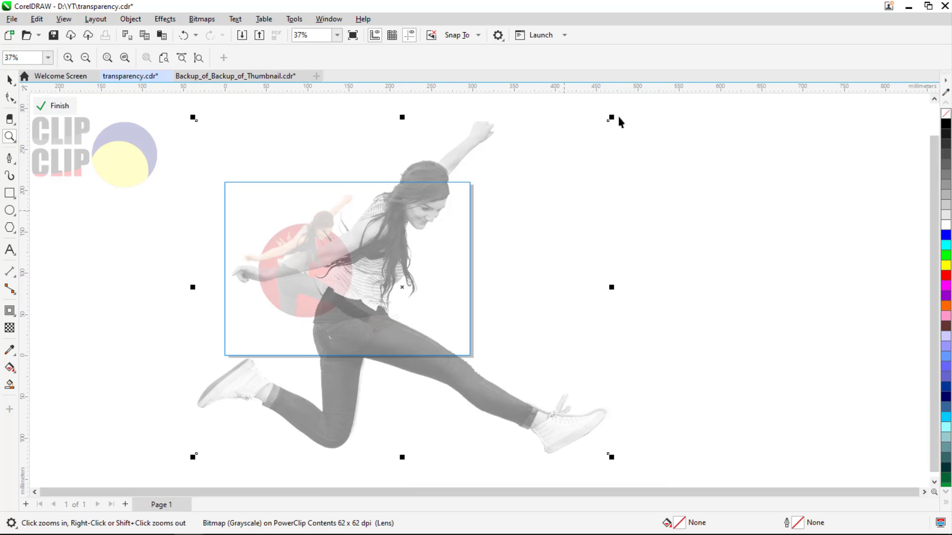
key(space)
drag(614, 121, 583, 154)
drag(389, 270, 362, 259)
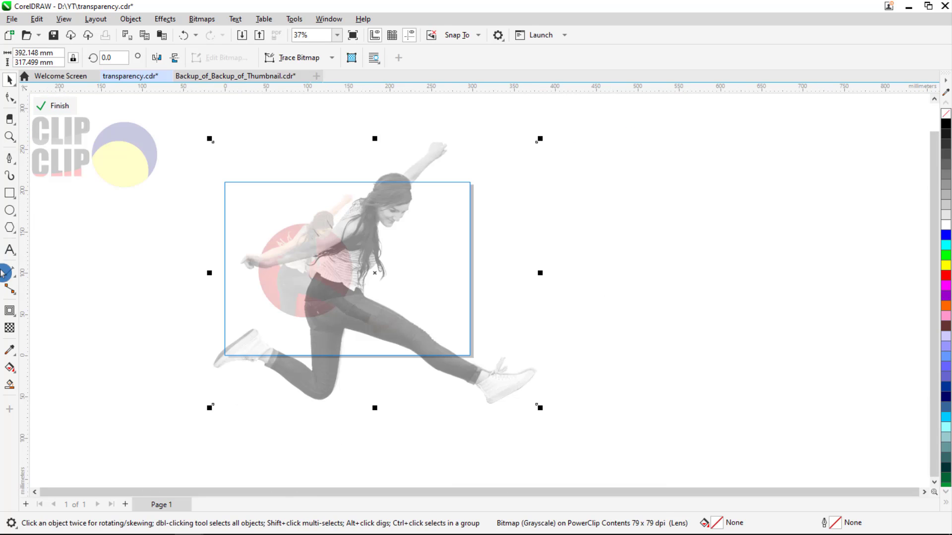
- Raise the clipped grayscale photo's uniform transparency to 80
click(8, 329)
click(206, 58)
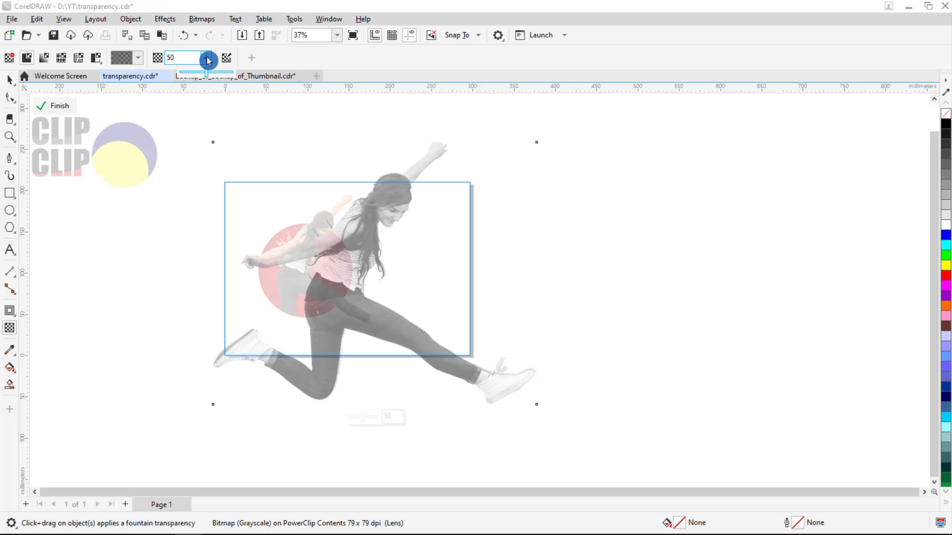
drag(209, 74, 222, 78)
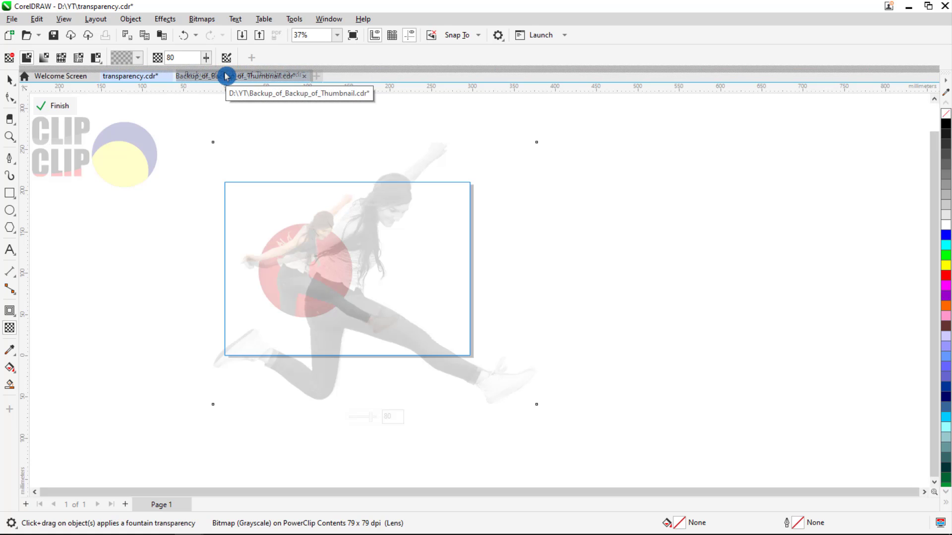
click(10, 79)
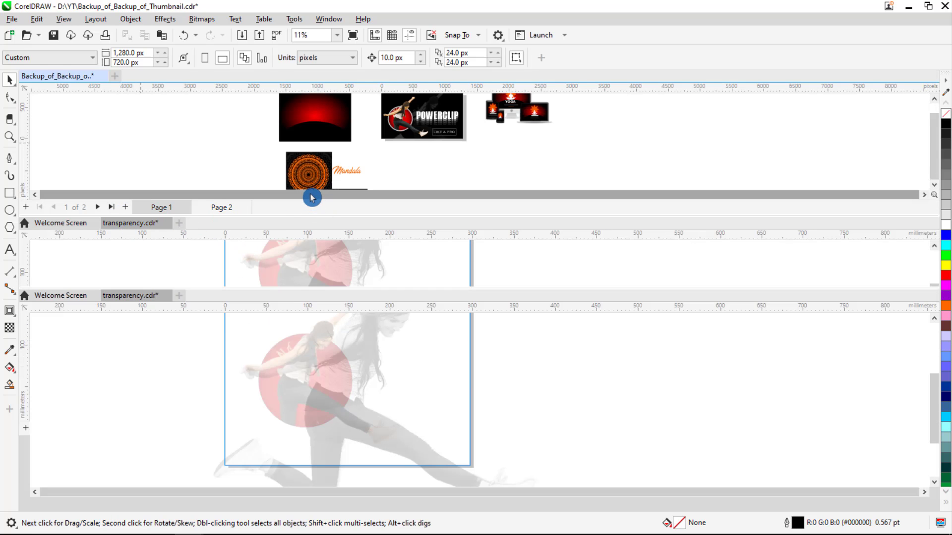
- Regroup the split document windows into a single row of tabs and return to transparency.cdr
click(308, 203)
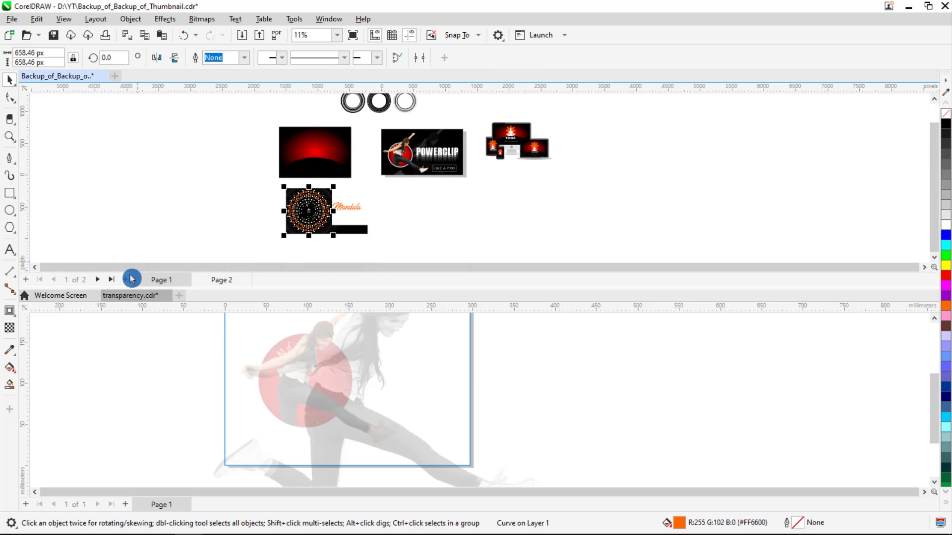
drag(134, 297, 164, 123)
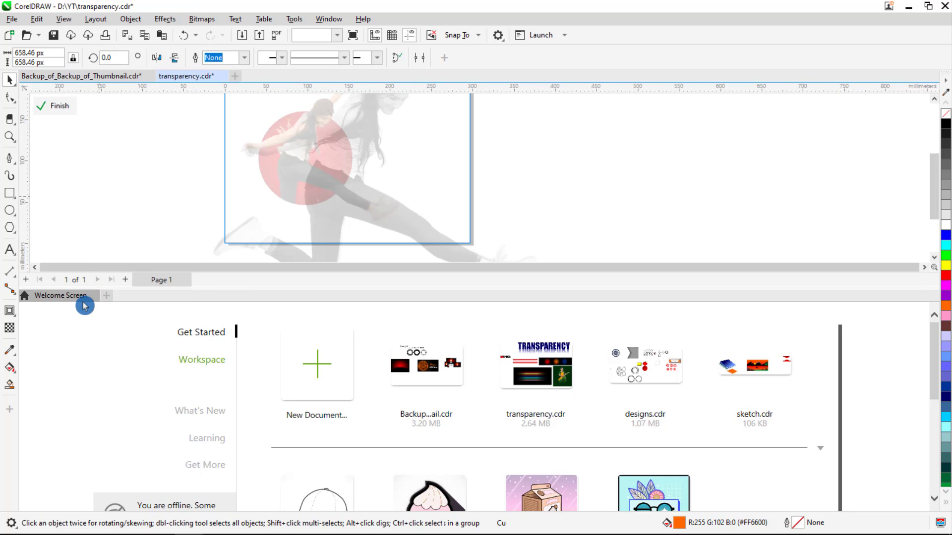
mouse_move(85, 305)
mouse_down()
mouse_move(79, 296)
mouse_move(66, 310)
mouse_move(77, 297)
mouse_move(53, 79)
mouse_move(74, 79)
mouse_move(64, 83)
mouse_up()
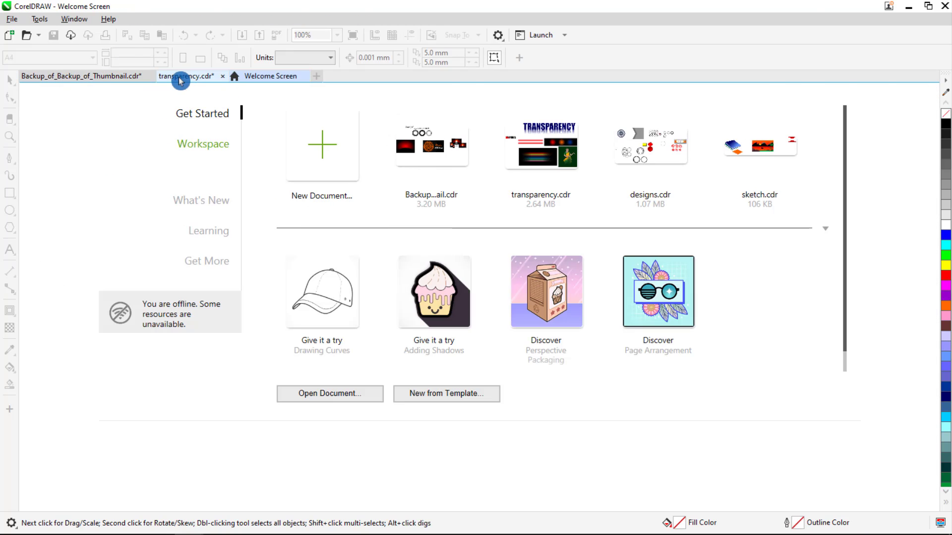
click(180, 81)
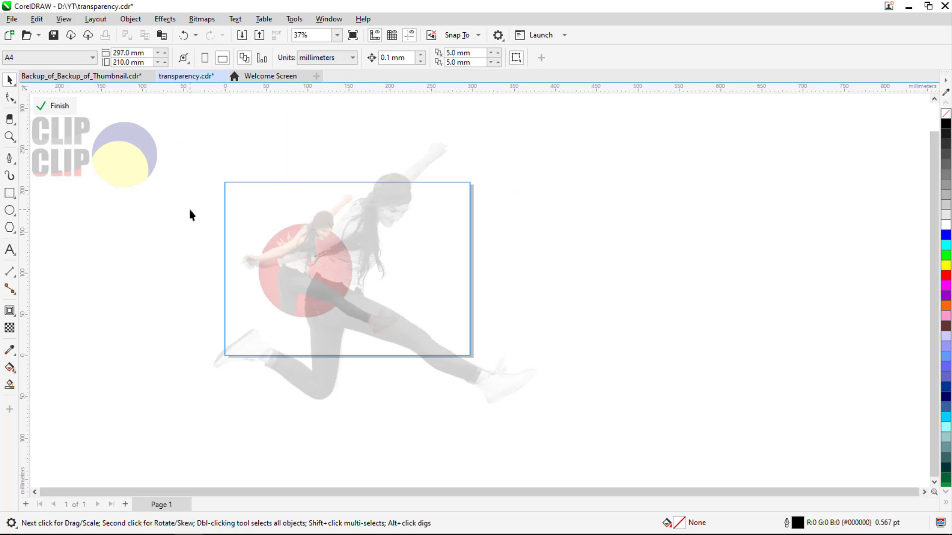
- Finish editing the black rectangle's PowerClip contents
click(405, 209)
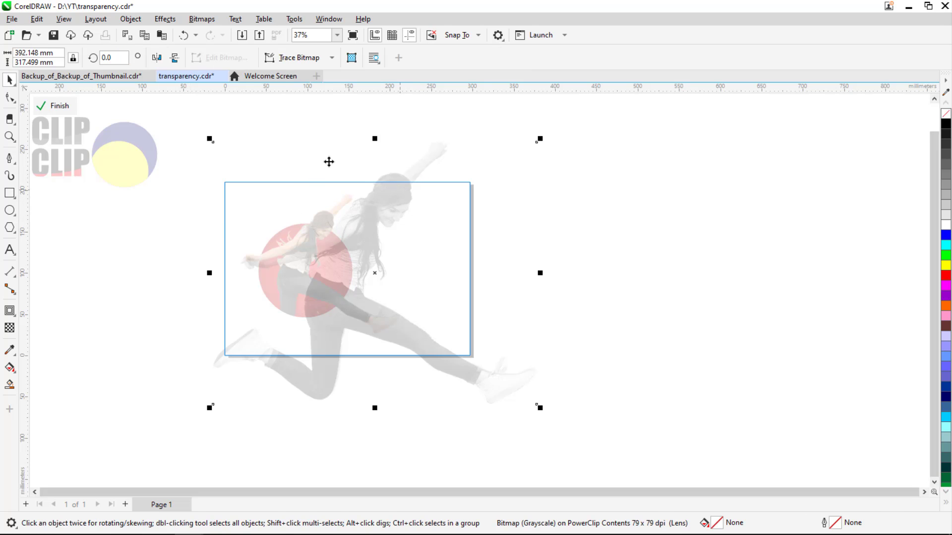
click(62, 106)
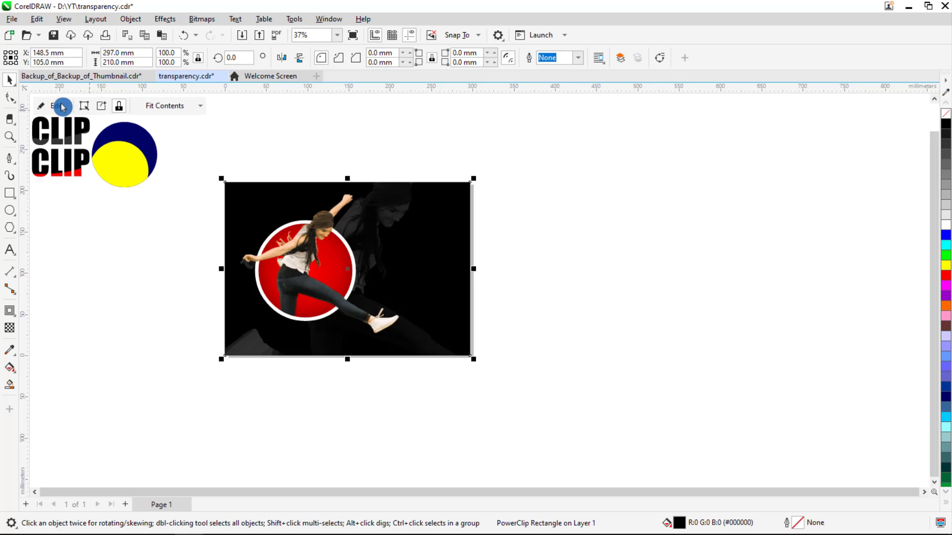
key(z)
drag(190, 160, 606, 404)
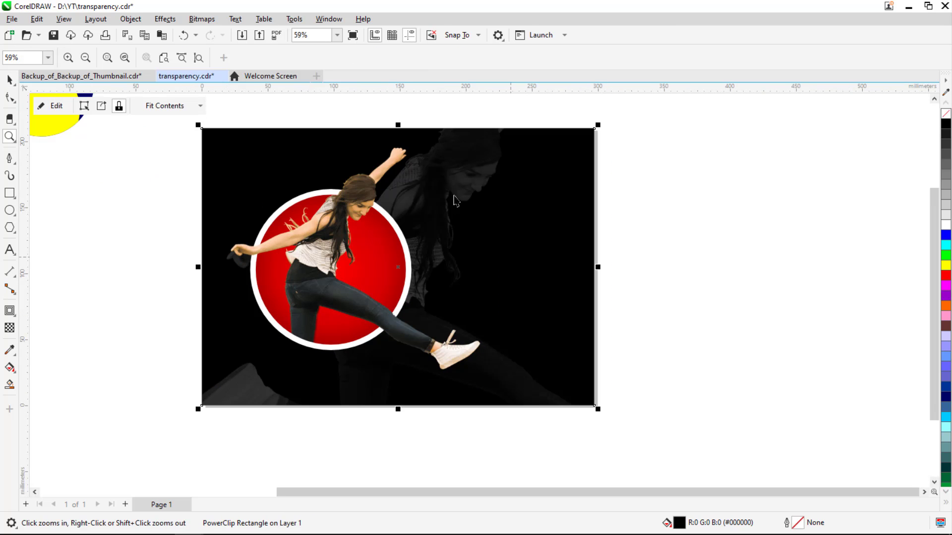
- Reopen the PowerClip contents, shift the faded photo slightly up and to the right, and finish editing
key(space)
click(452, 174)
double_click(524, 173)
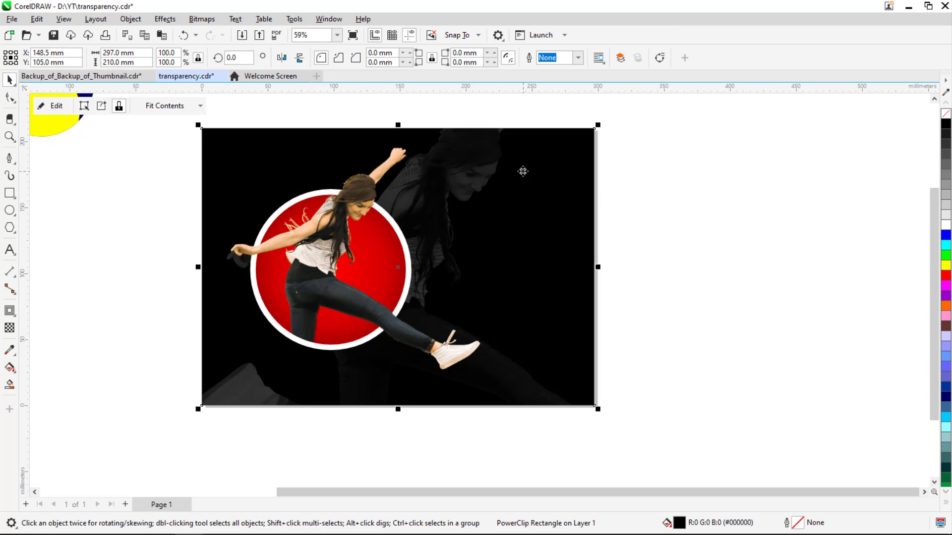
drag(468, 153, 486, 143)
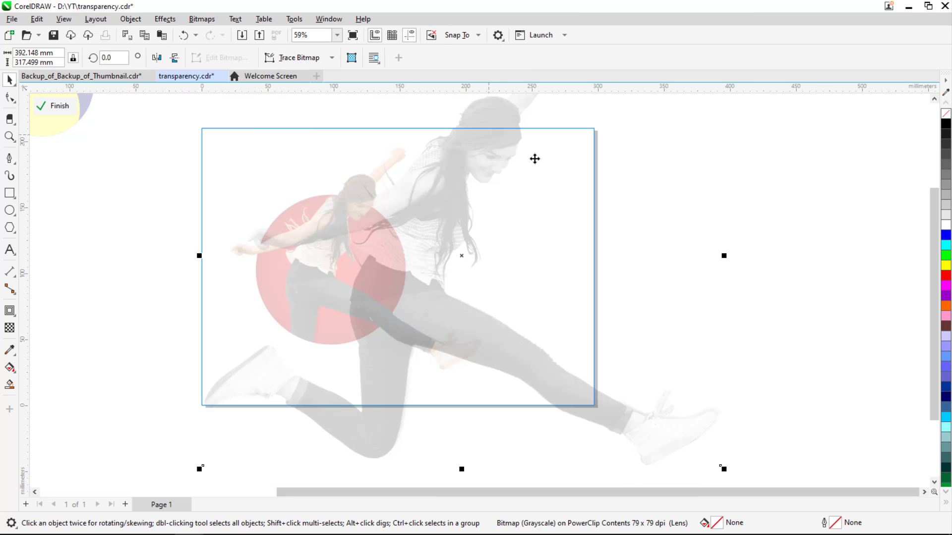
ctrl+click(805, 269)
click(705, 301)
- Inspect the upper and lower parts of the composition with the faded photo in the background
key(z)
drag(179, 119, 663, 227)
right_click(598, 285)
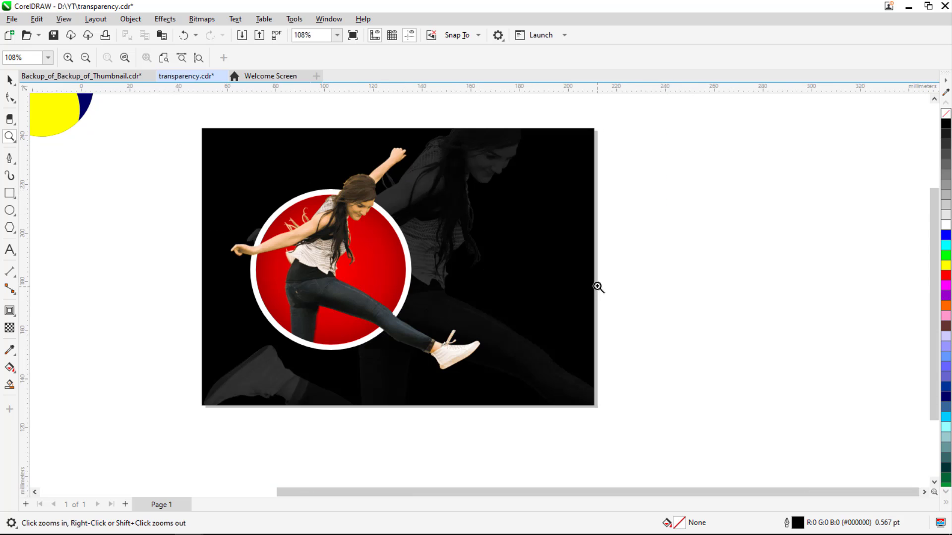
drag(223, 287, 659, 402)
right_click(606, 391)
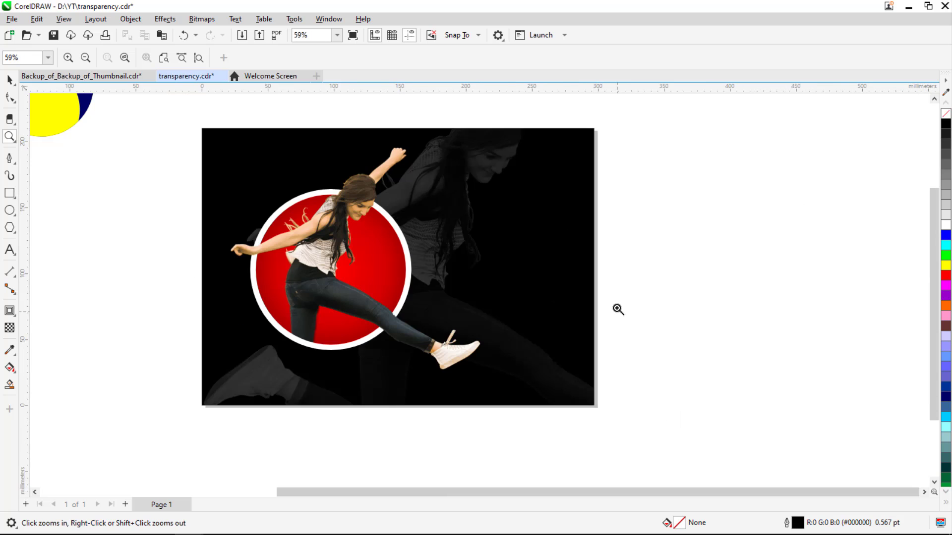
right_click(617, 304)
- Draw a band across the full page width, 297 mm by about 56 mm, over the circle and fill it red
drag(204, 176, 527, 367)
click(9, 193)
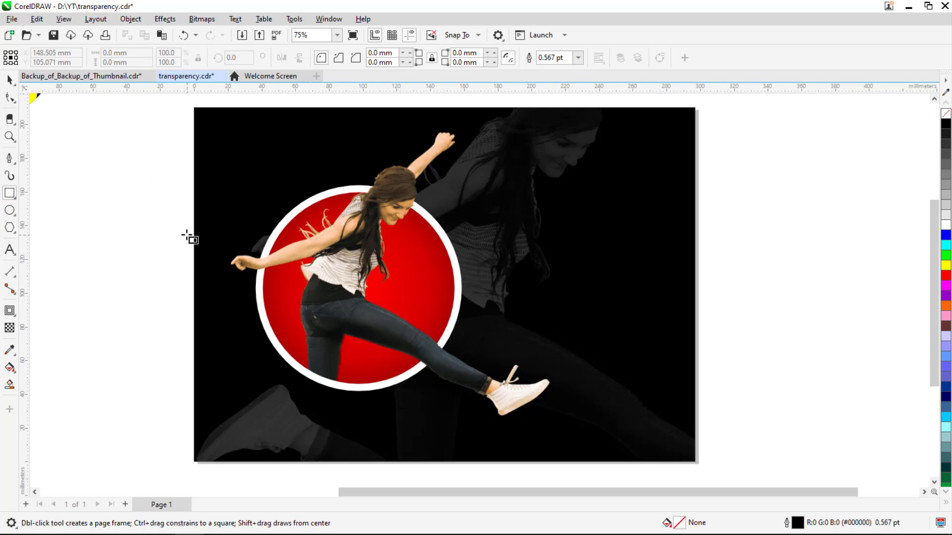
drag(194, 234, 671, 323)
key(space)
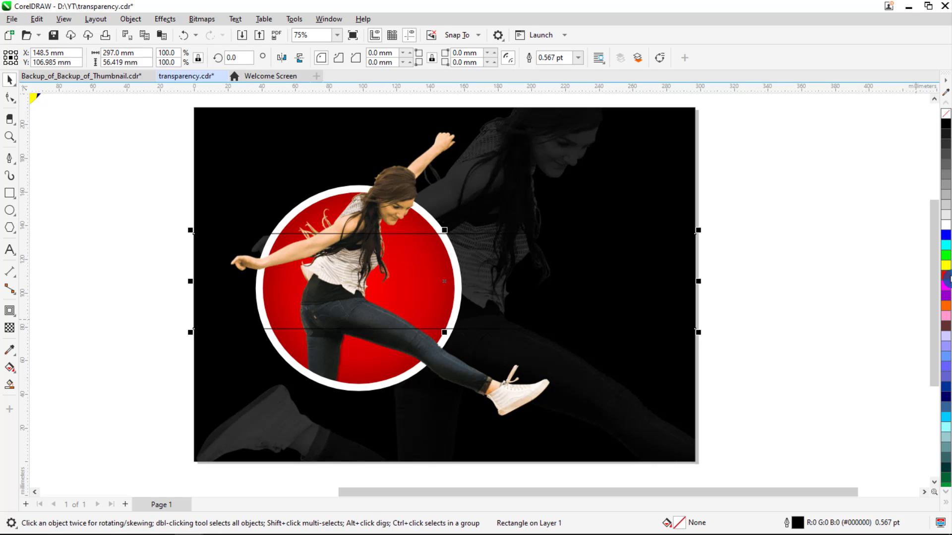
click(945, 276)
click(155, 103)
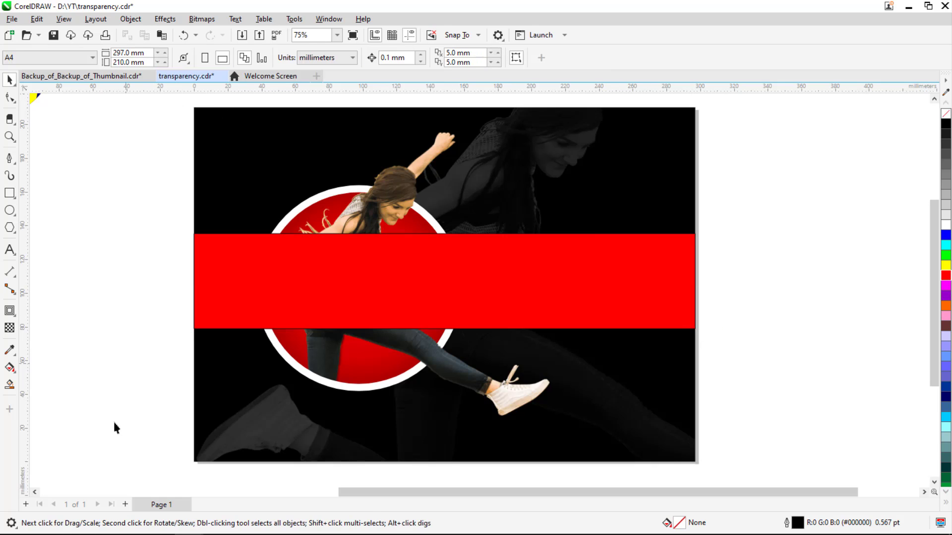
- Select the red circle and the color photo of the woman and bring both in front of the red band
drag(134, 445, 593, 110)
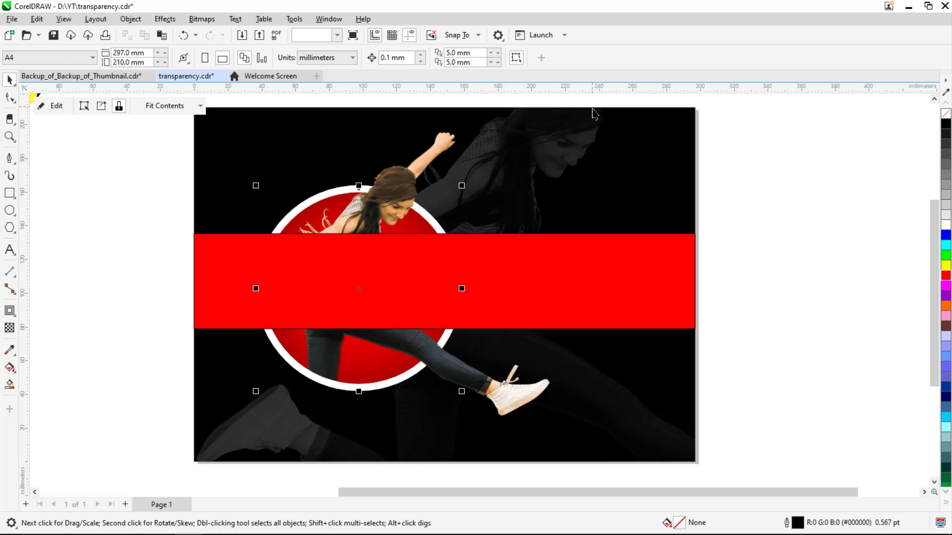
shift+click(401, 176)
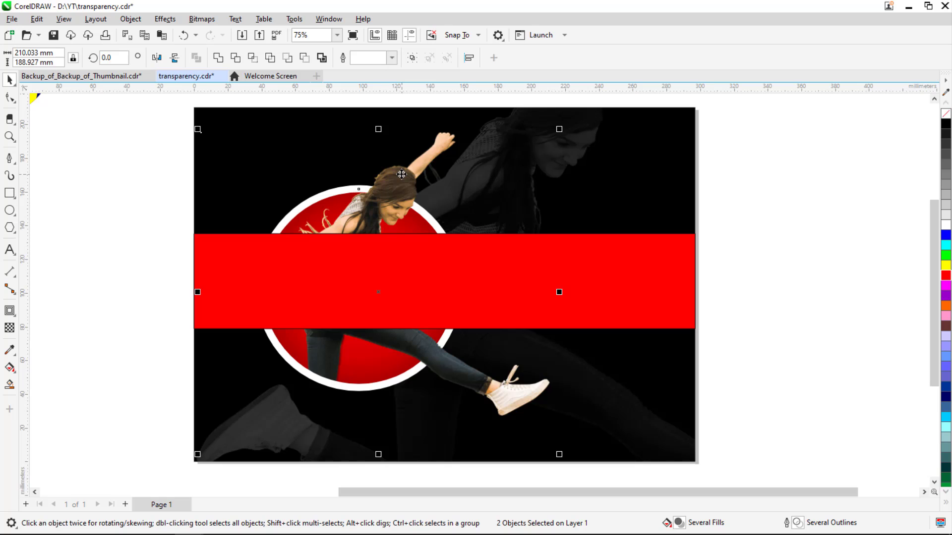
key(shift+Page_Up)
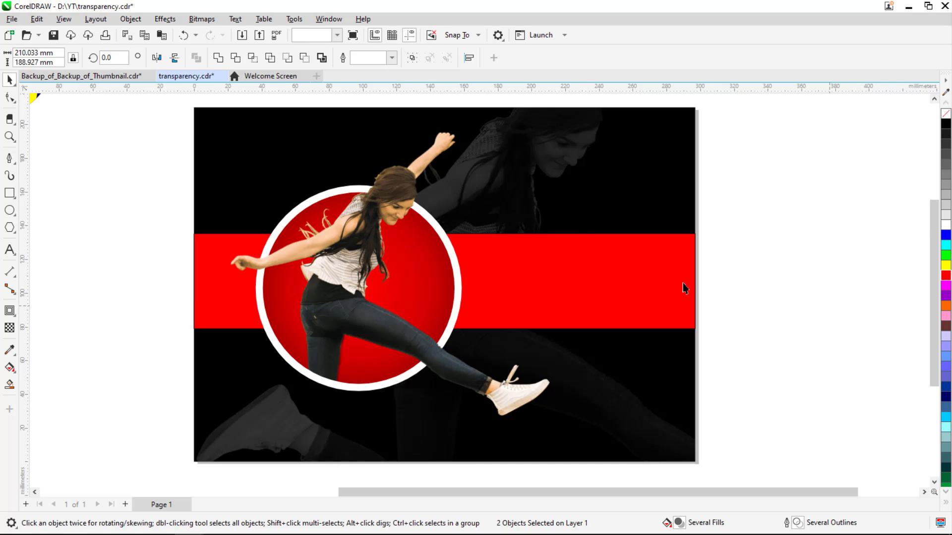
- Delete the red band behind the circle
key(z)
right_click(441, 274)
drag(221, 170, 525, 370)
key(space)
click(542, 291)
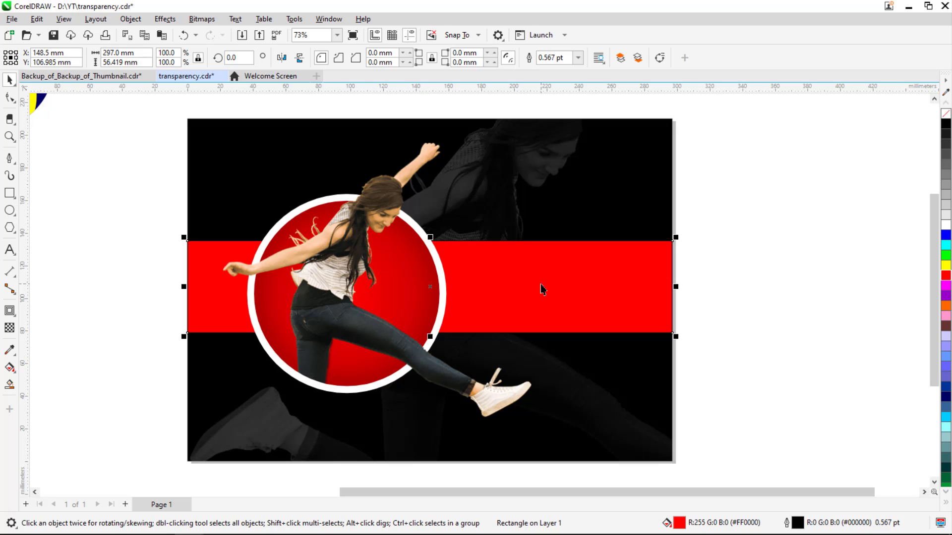
key(Delete)
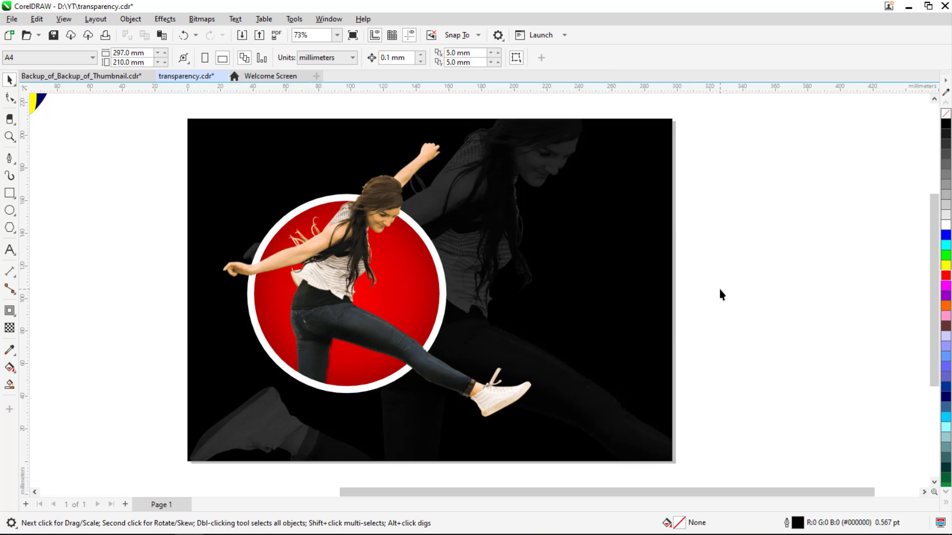